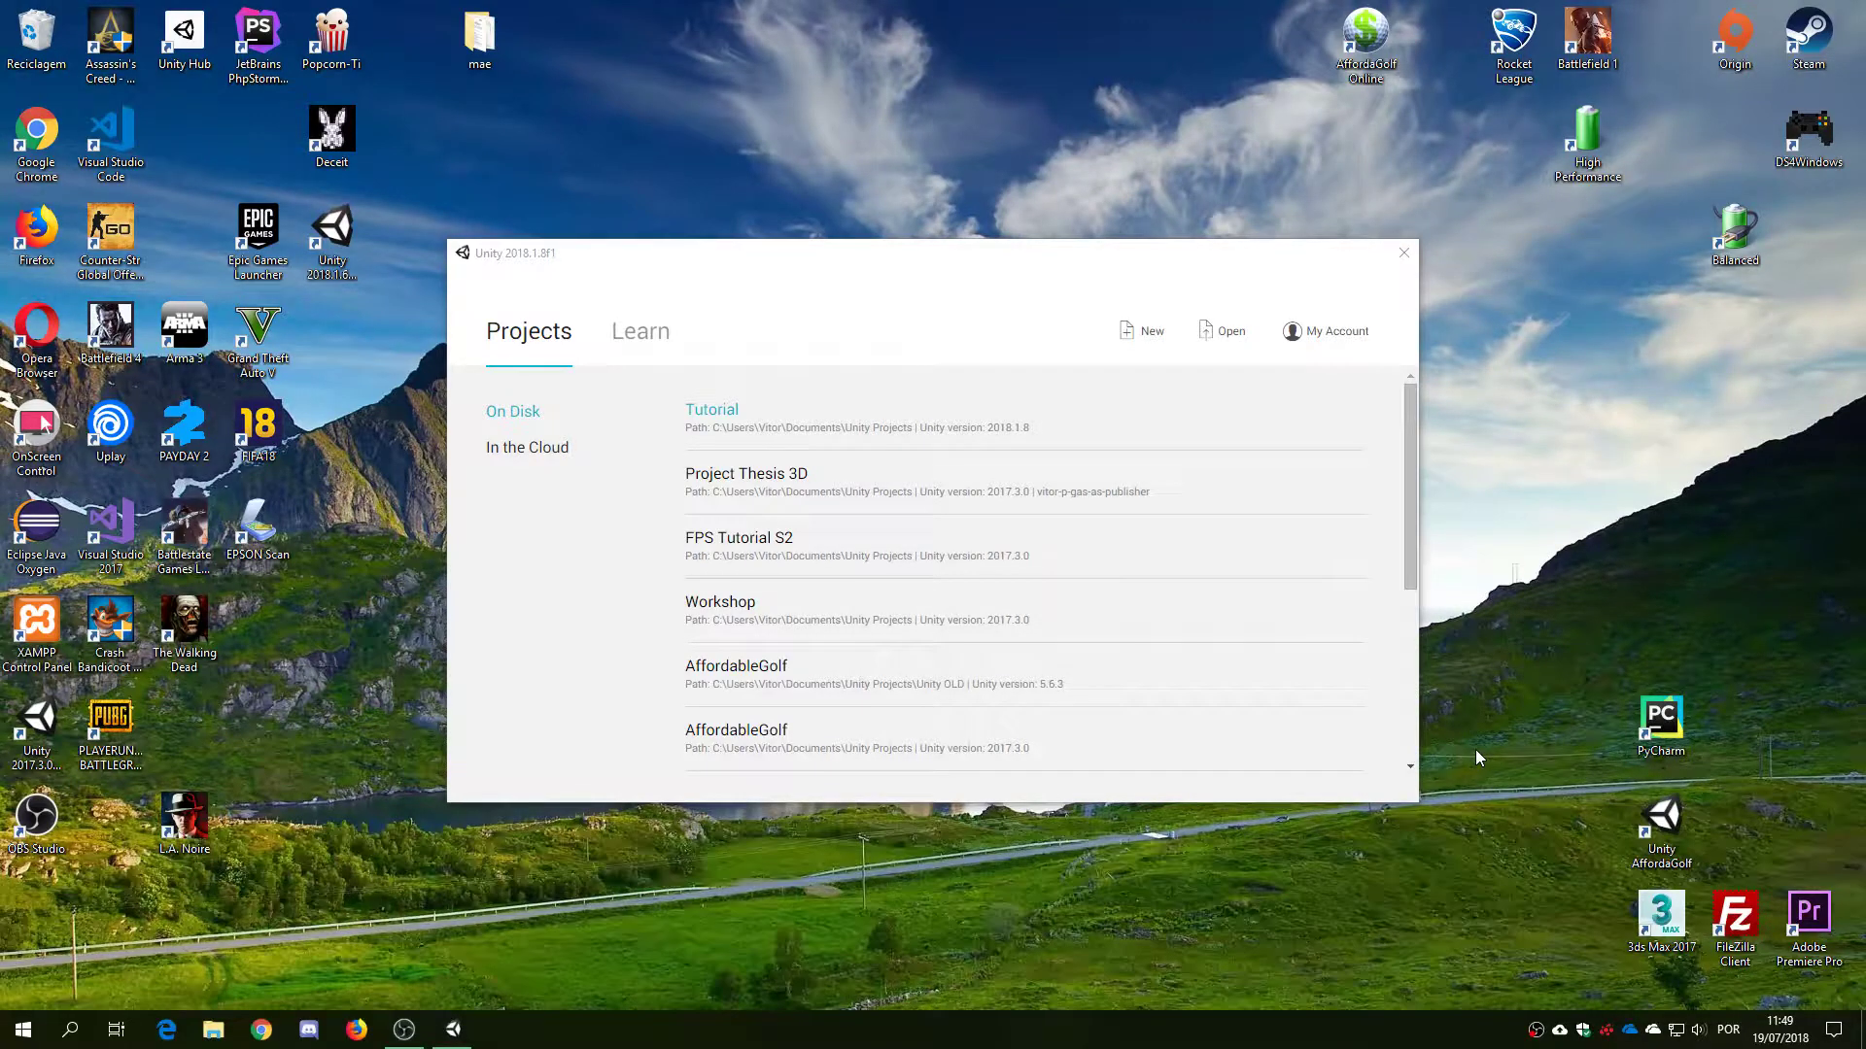
# Open the Tutorial project from the Unity launcher's Projects list
pyautogui.click(741, 418)
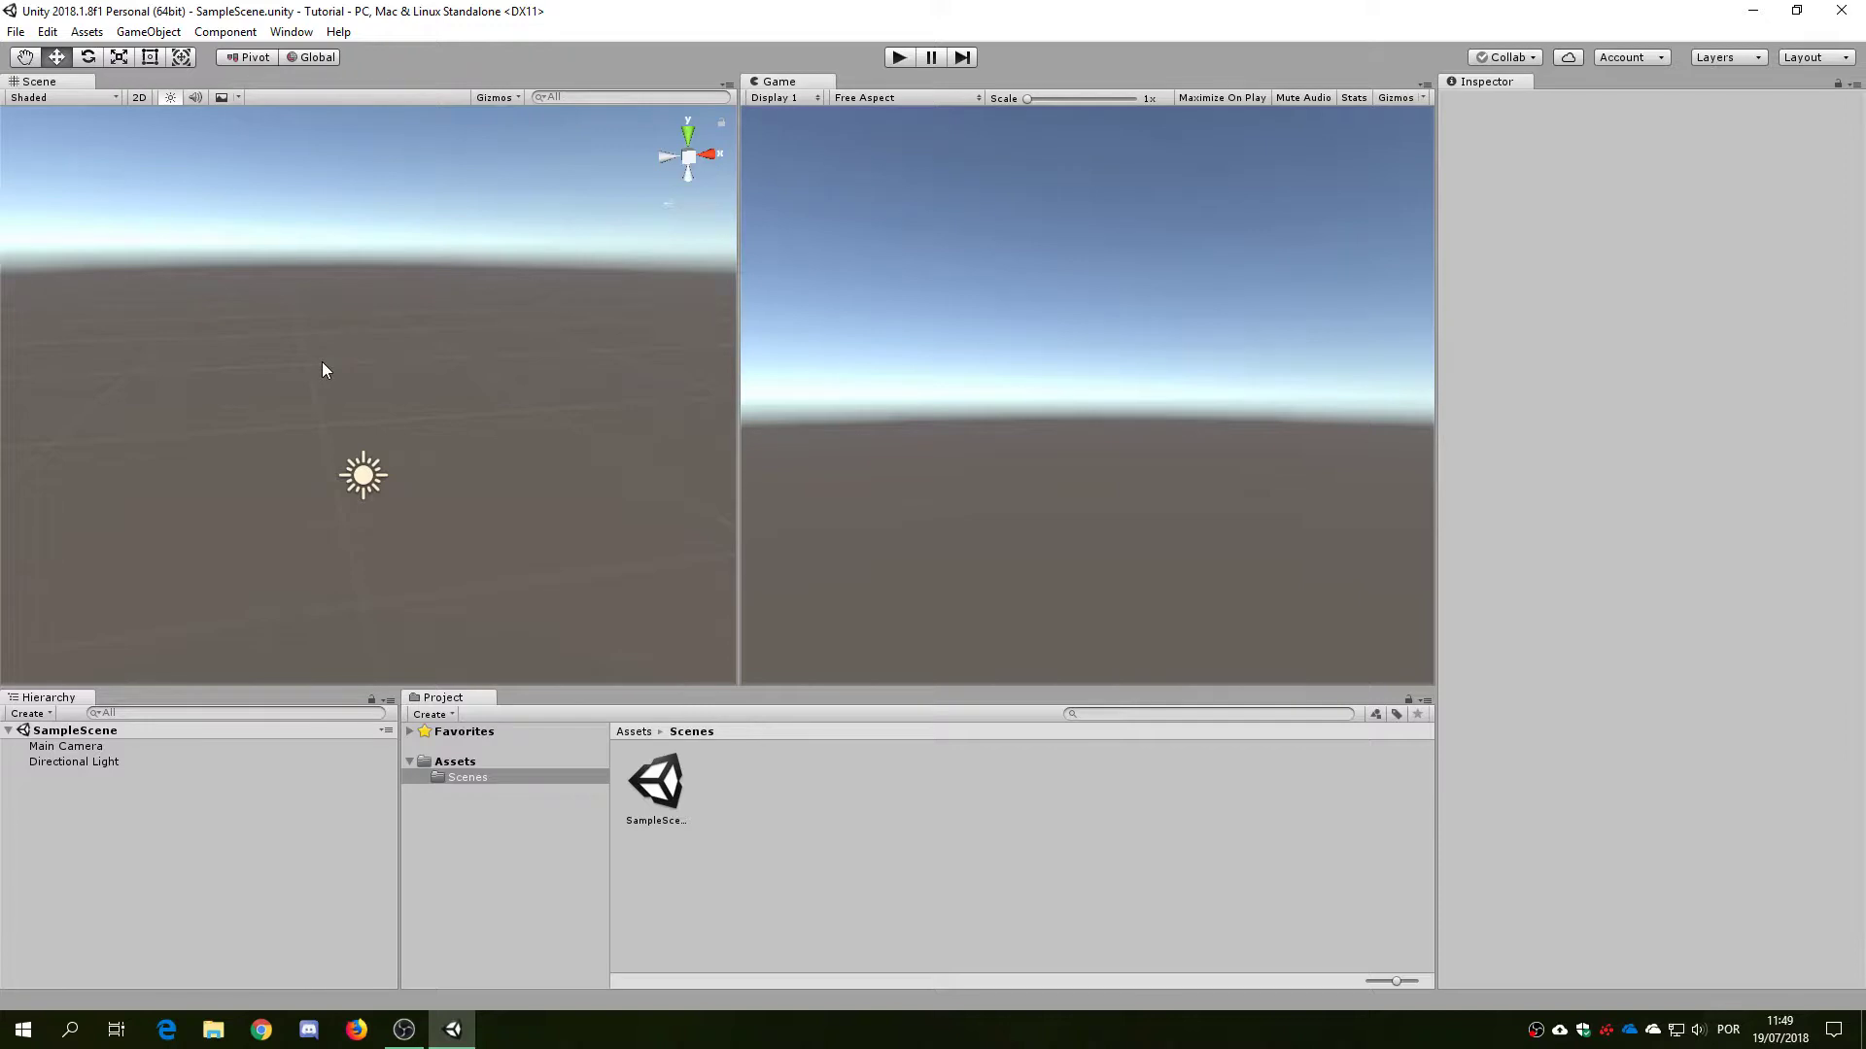
# Zoom the Scene view out and orbit it until the sun light and Main Camera both show
pyautogui.scroll(-2, 323, 361)
pyautogui.scroll(-2, 323, 362)
pyautogui.scroll(-2, 323, 359)
pyautogui.keyDown('alt'); pyautogui.moveTo(325, 359); pyautogui.dragTo(326, 513); pyautogui.keyUp('alt')
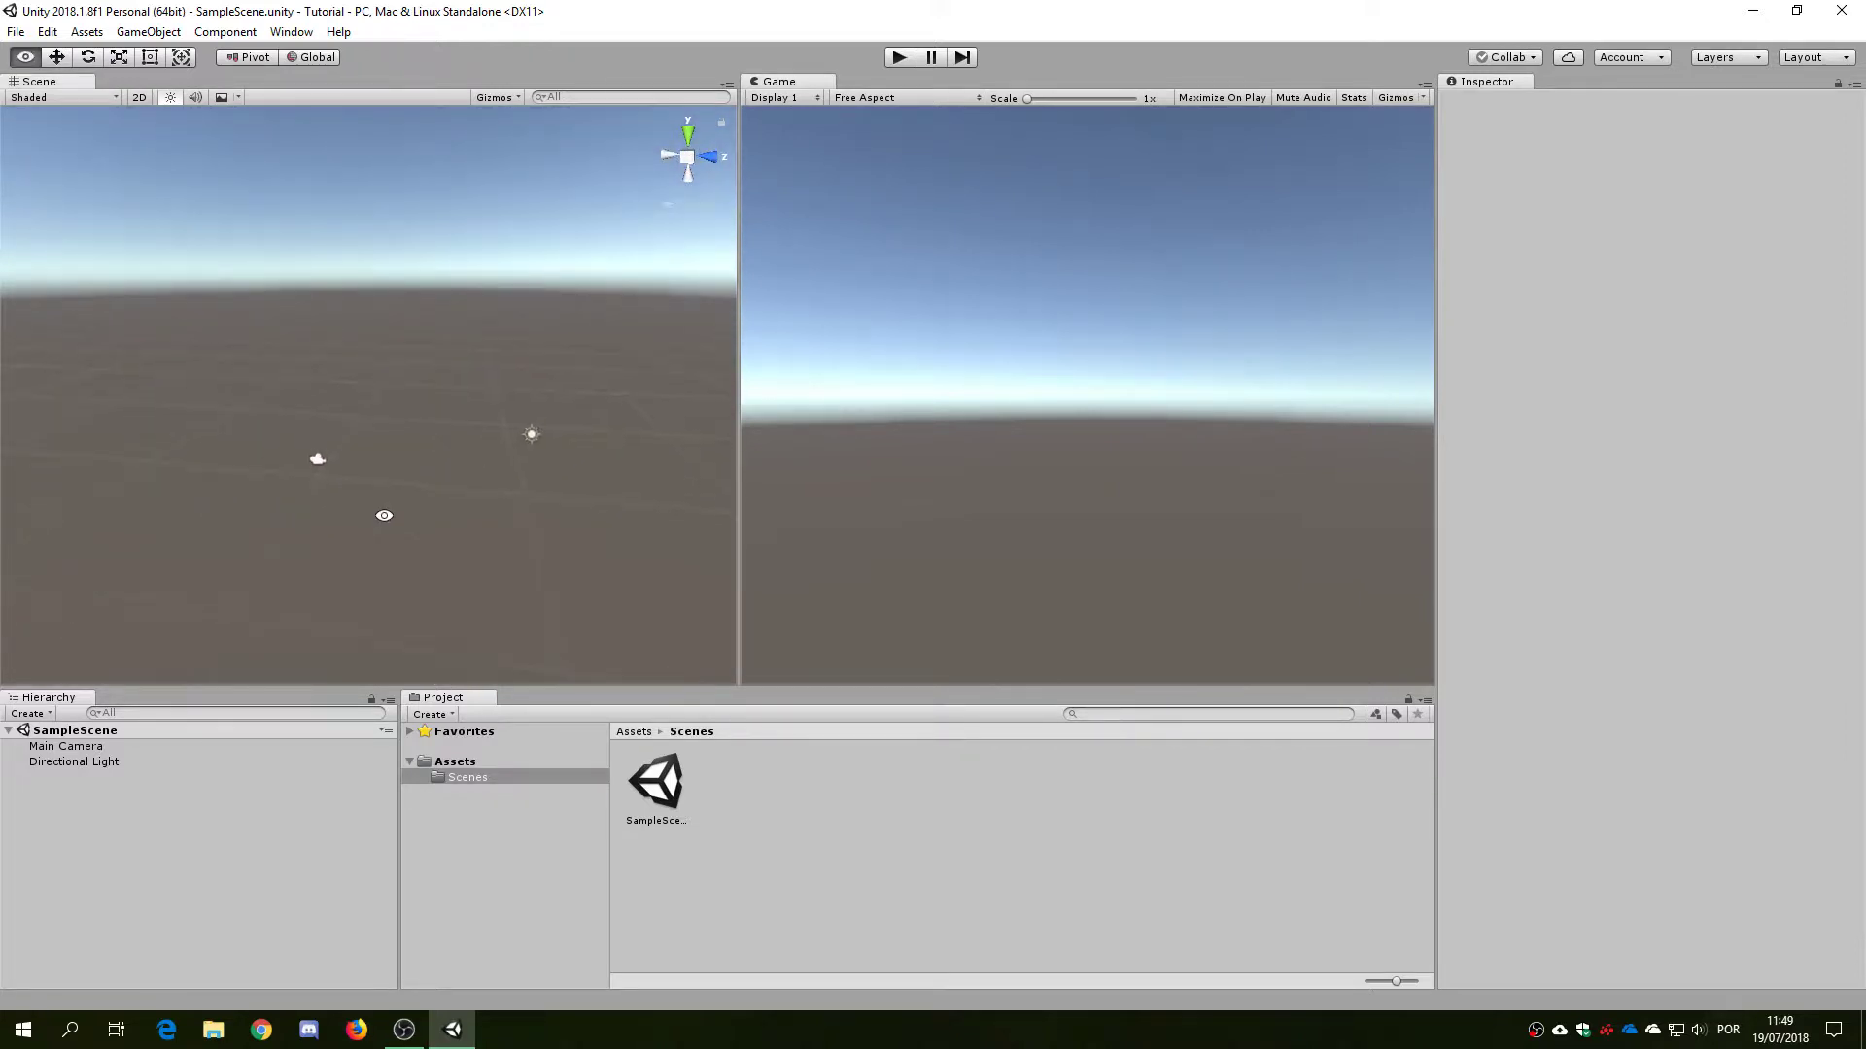
pyautogui.keyDown('alt'); pyautogui.moveTo(326, 513); pyautogui.dragTo(439, 525); pyautogui.keyUp('alt')
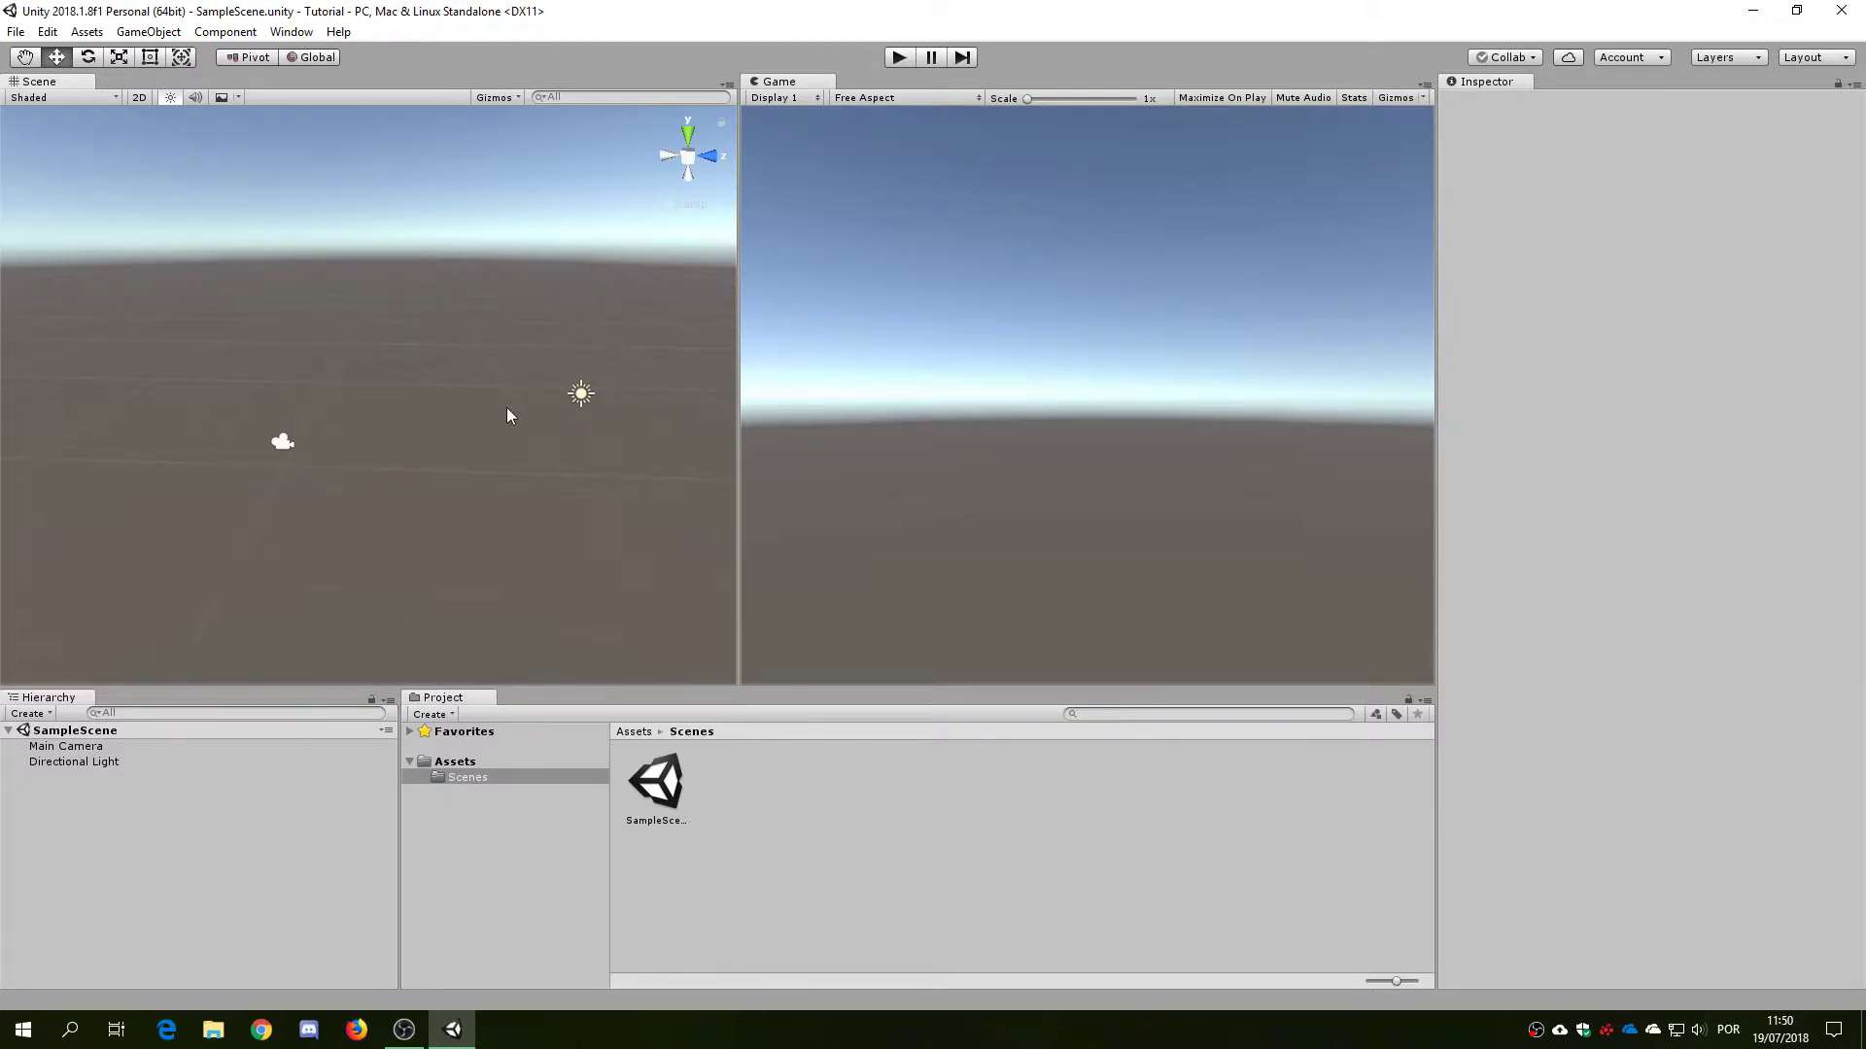
# Inspect the Main Camera and collapse its Transform and Camera components
pyautogui.click(282, 443)
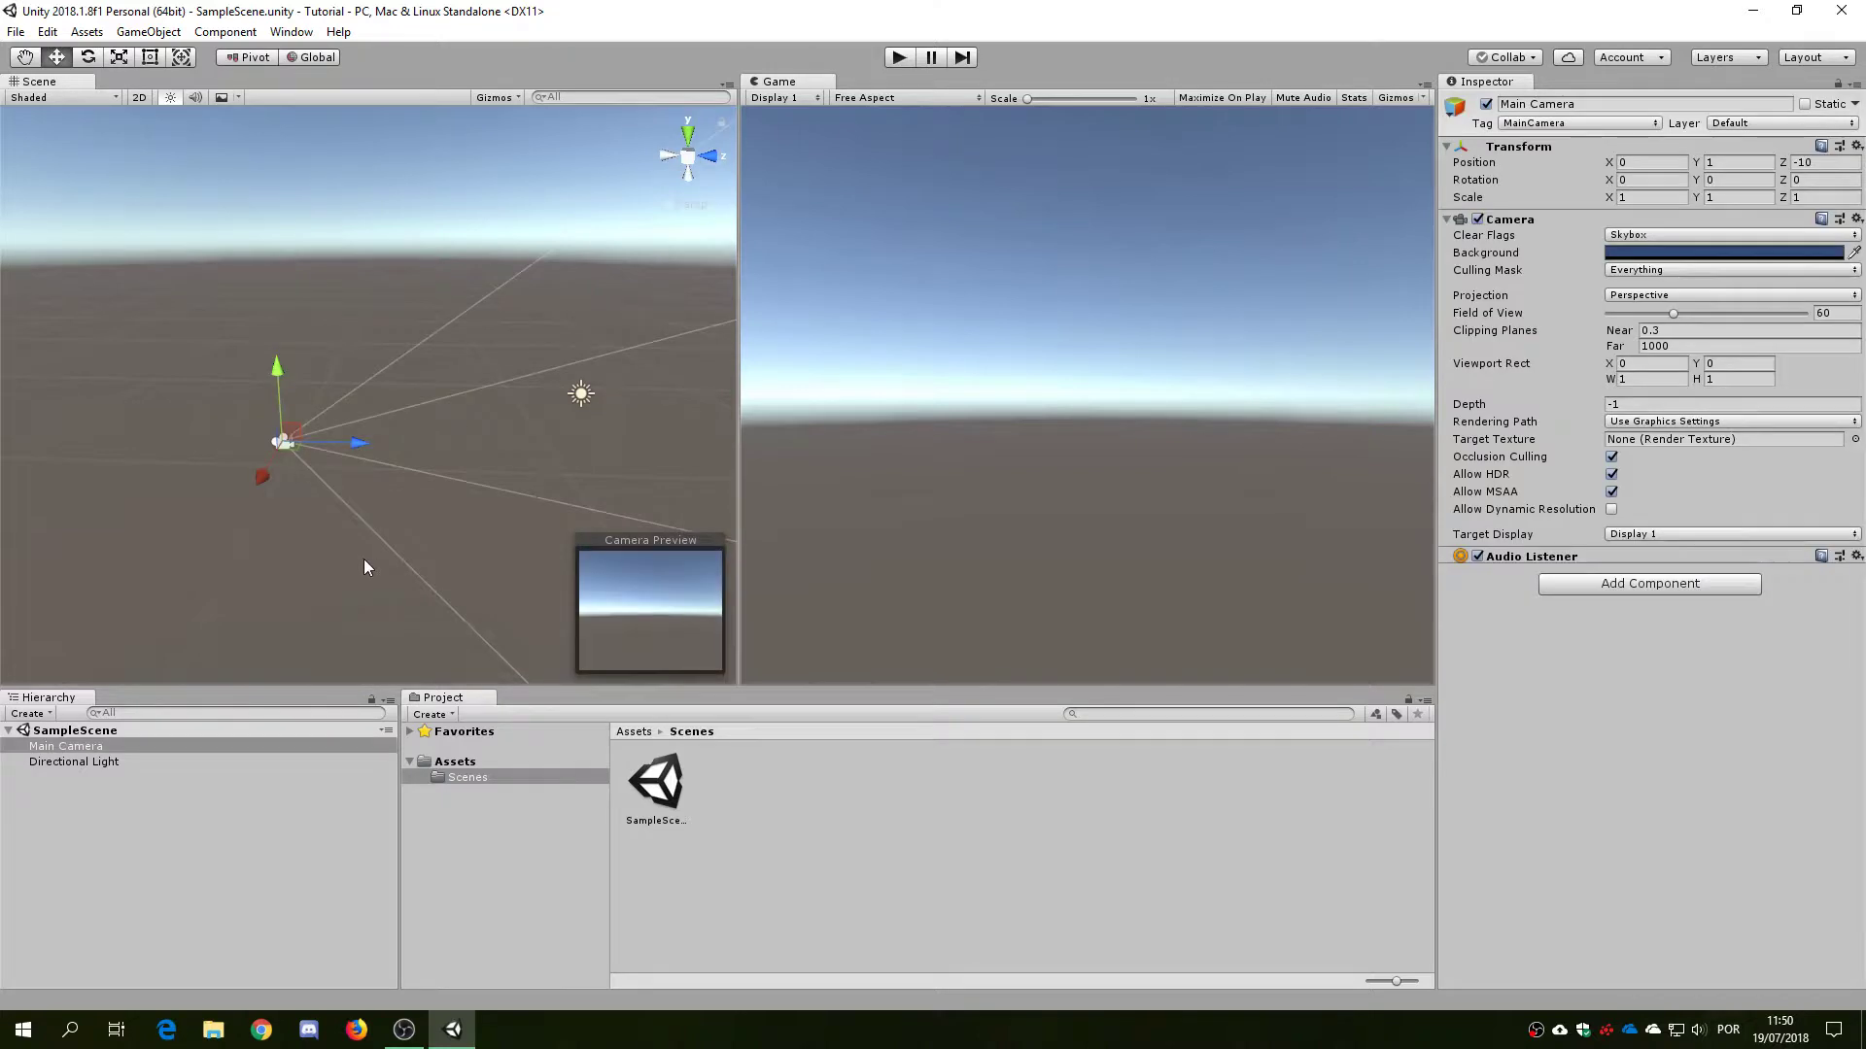
pyautogui.click(580, 399)
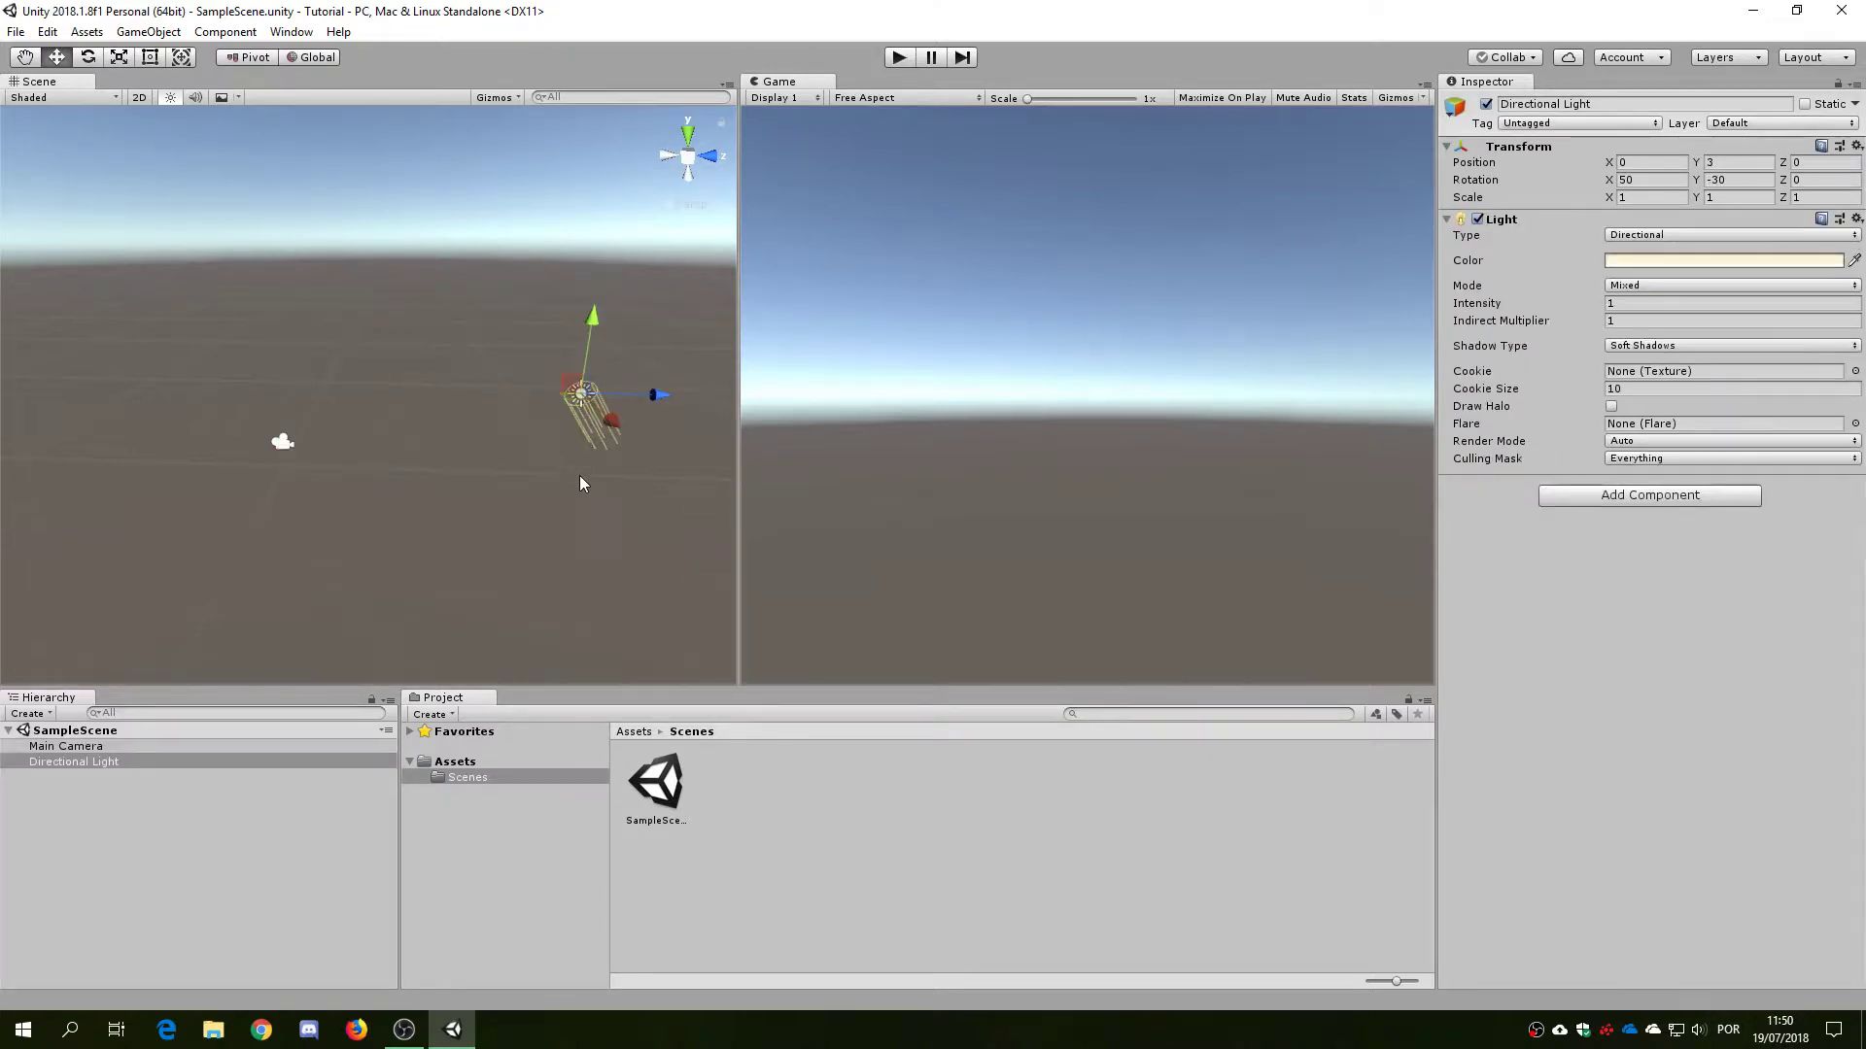
pyautogui.click(279, 444)
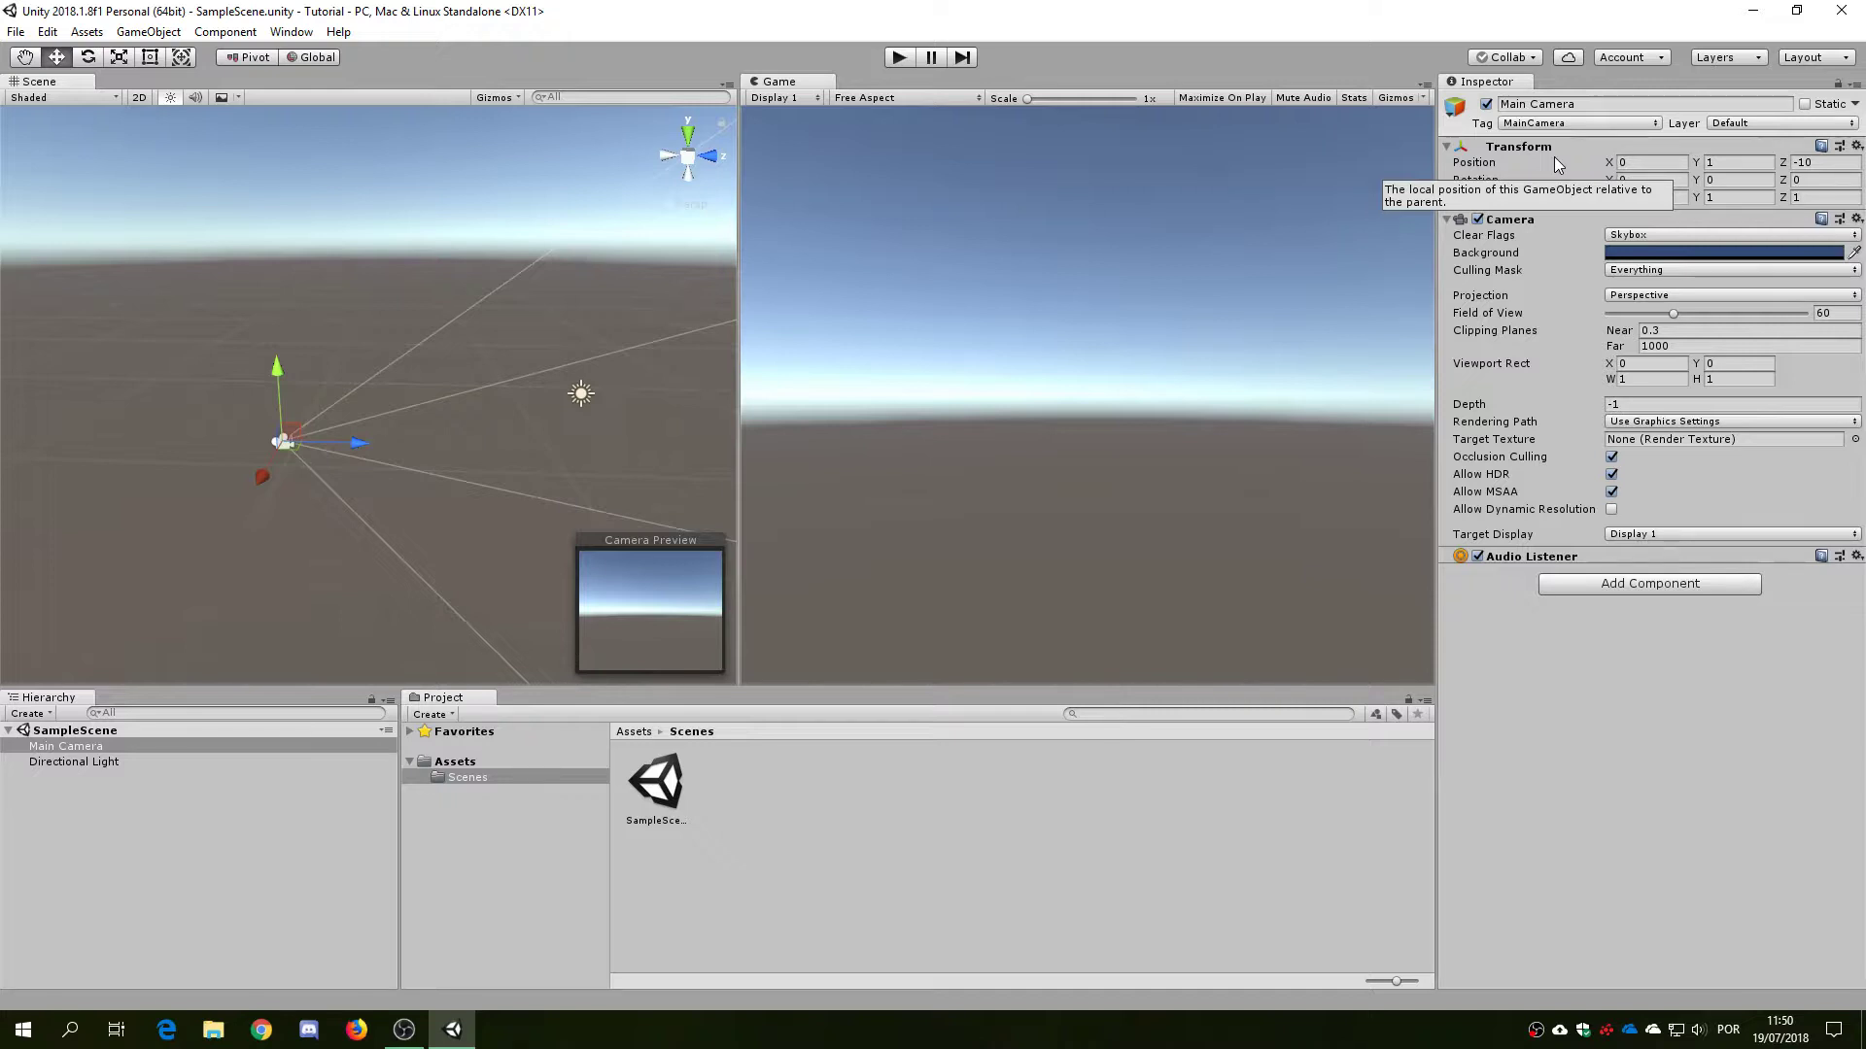
pyautogui.click(1447, 147)
pyautogui.click(1447, 164)
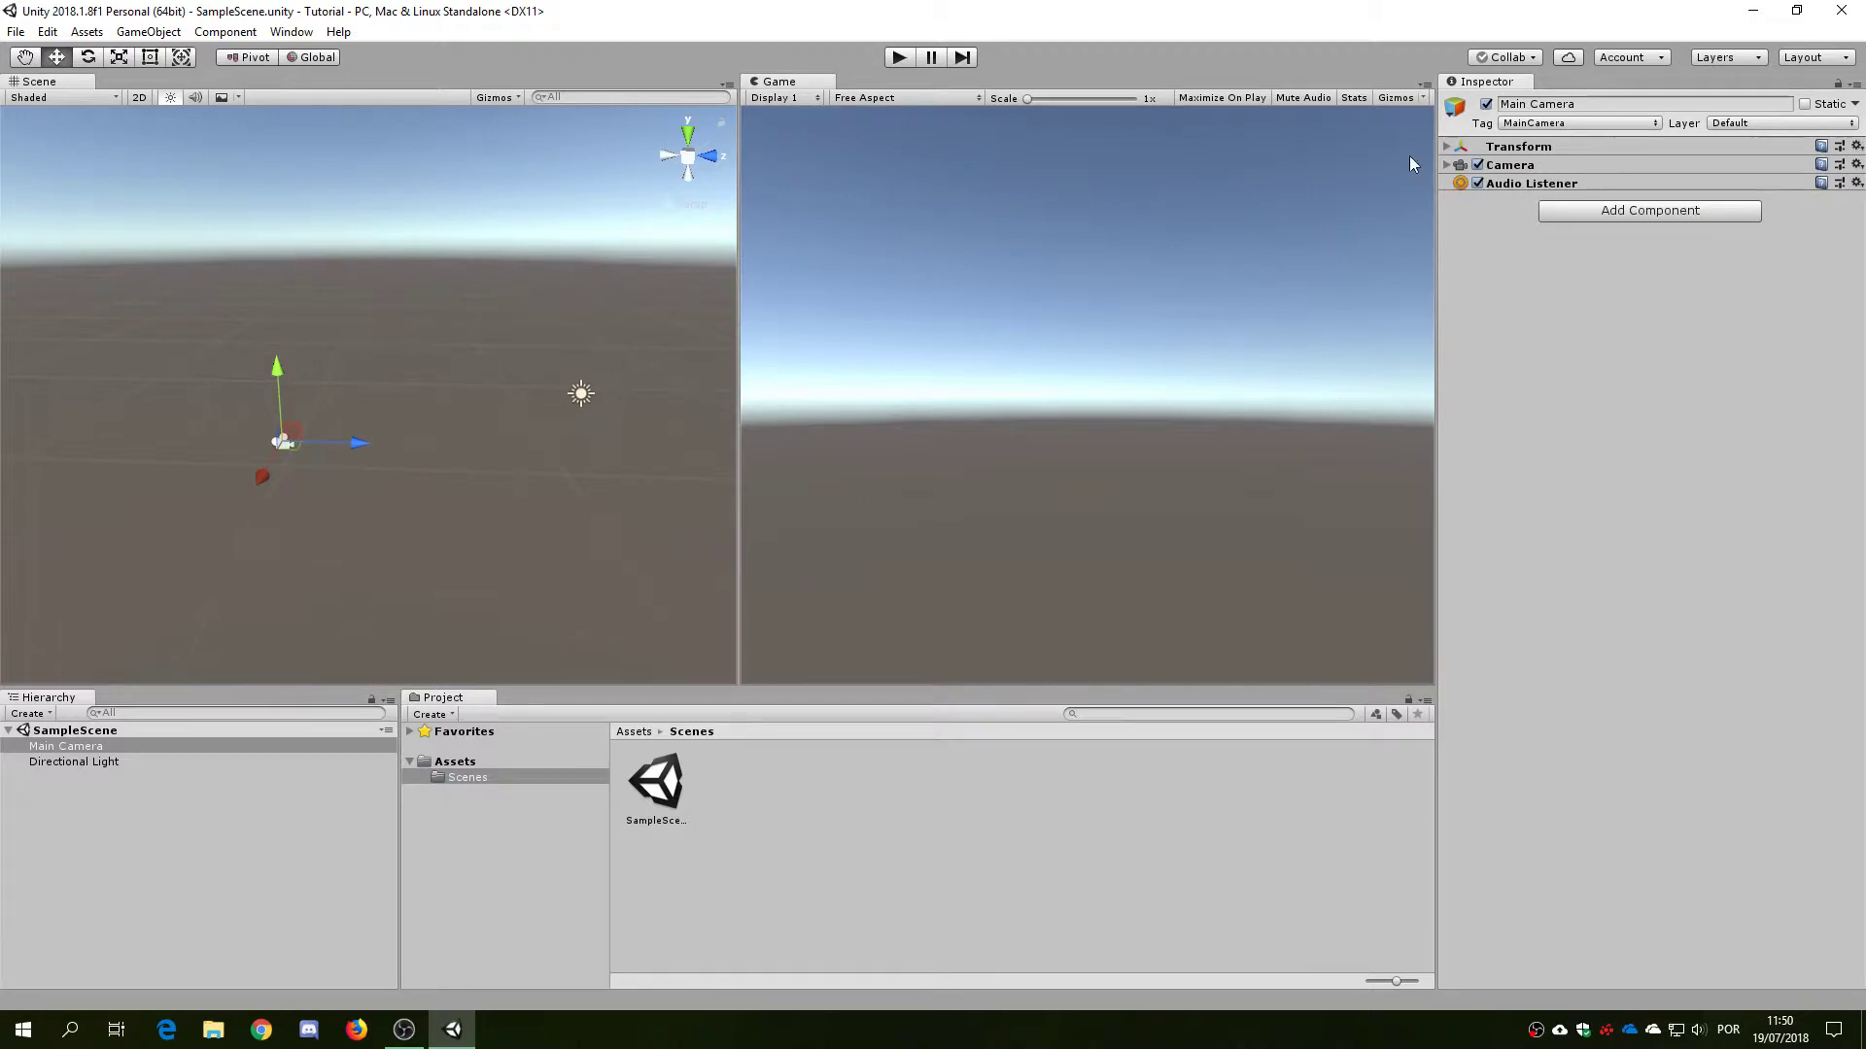
# Fold and unfold the Directional Light's and camera's components, ending with the sun light selected
pyautogui.click(581, 394)
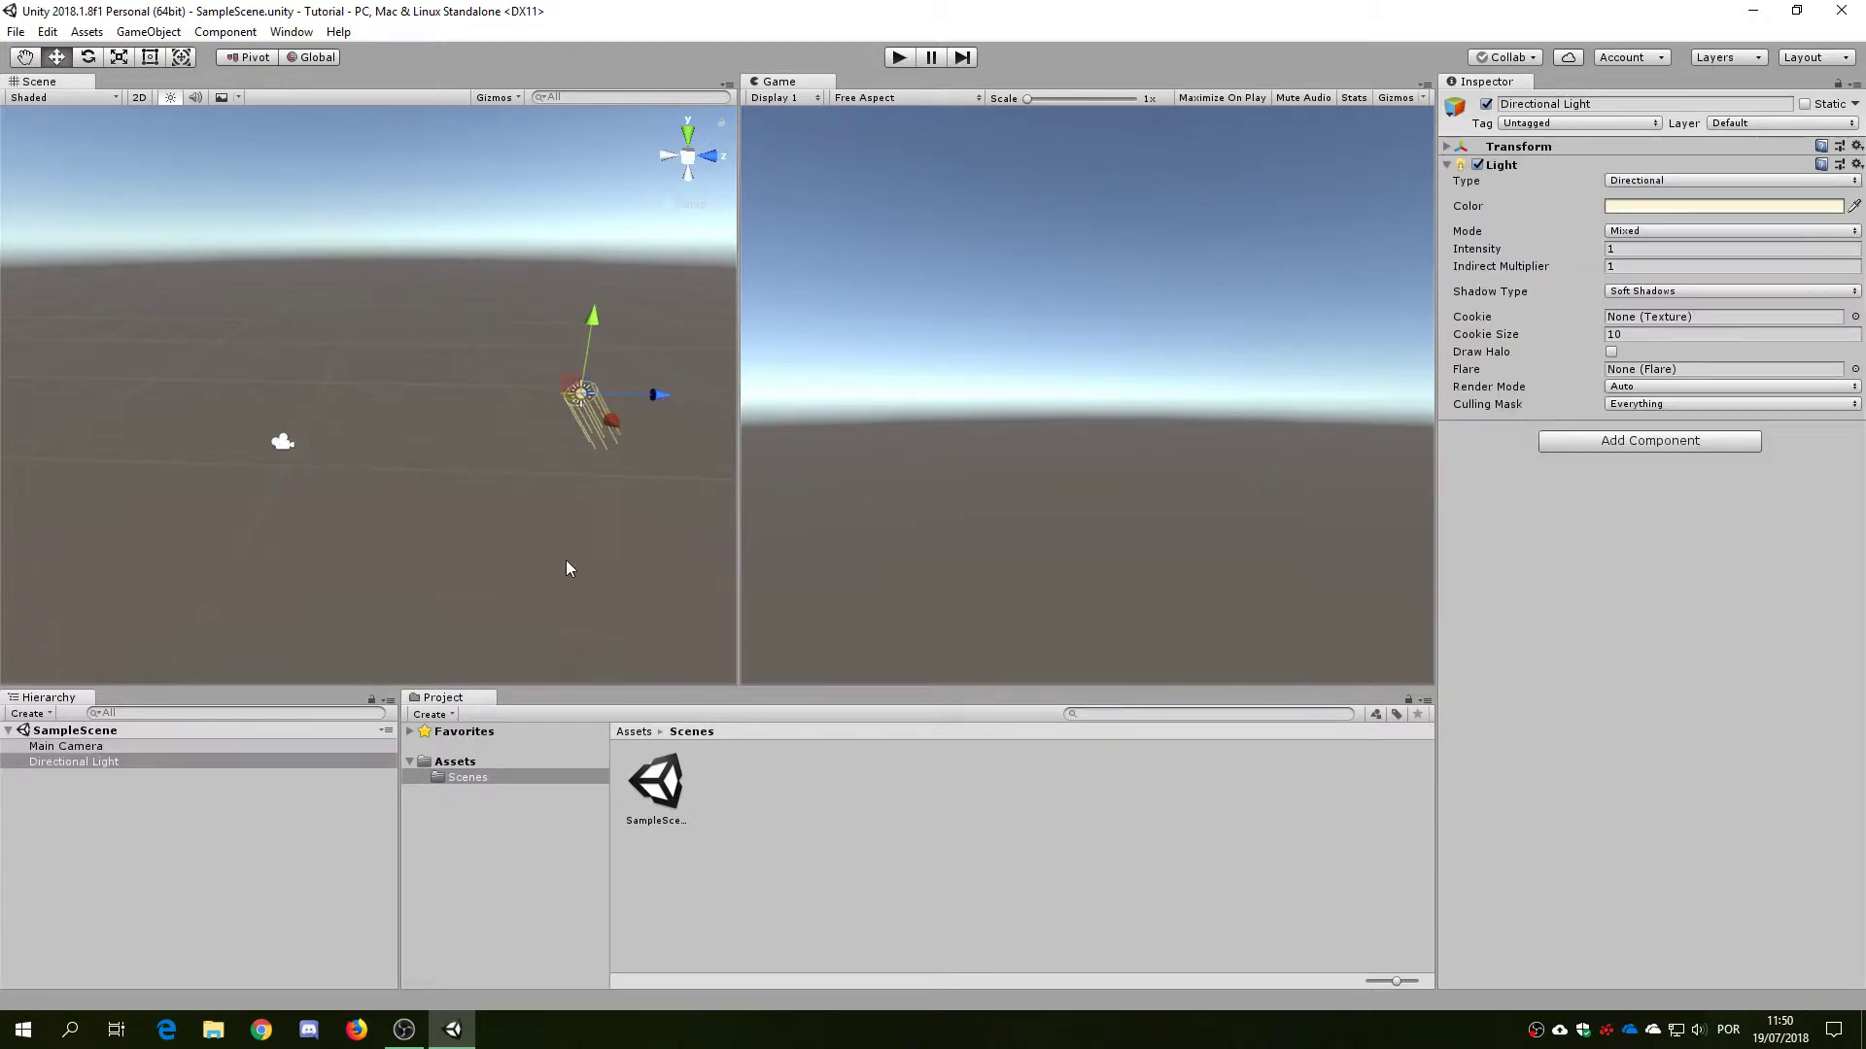
pyautogui.click(1448, 164)
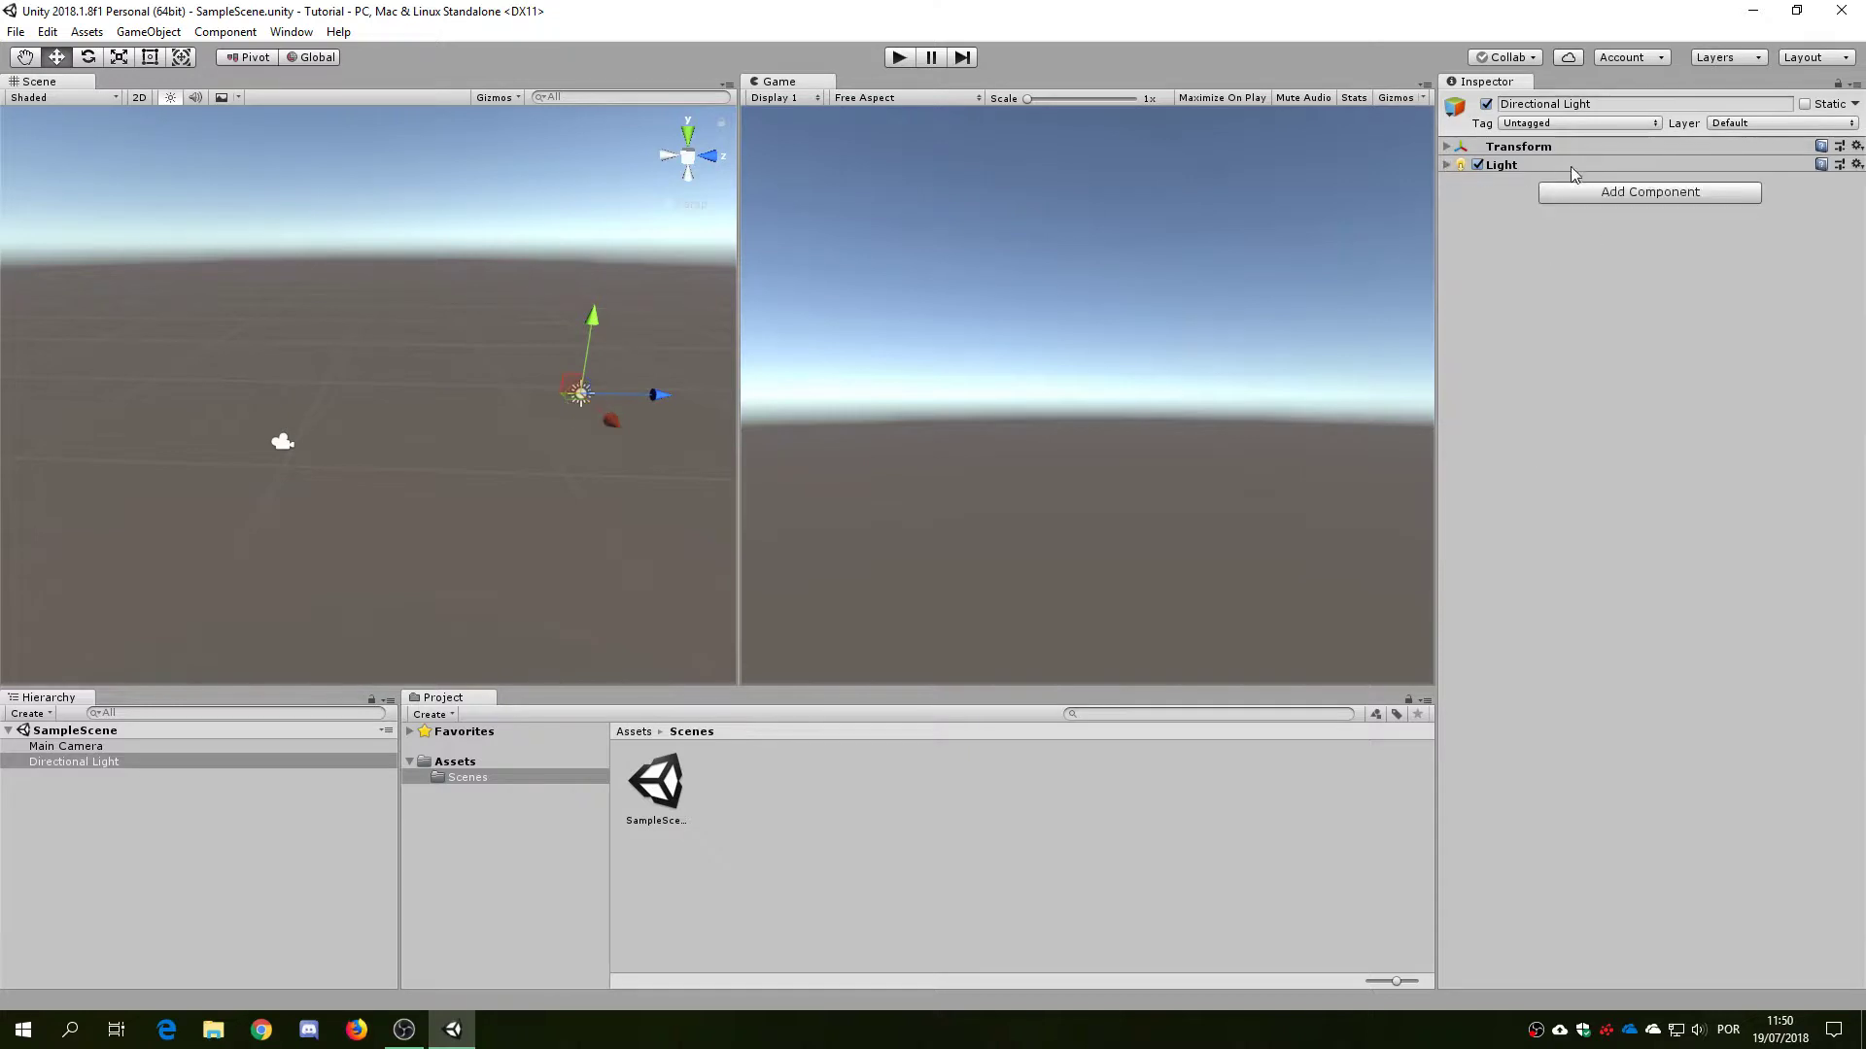
pyautogui.click(1448, 164)
pyautogui.click(1448, 146)
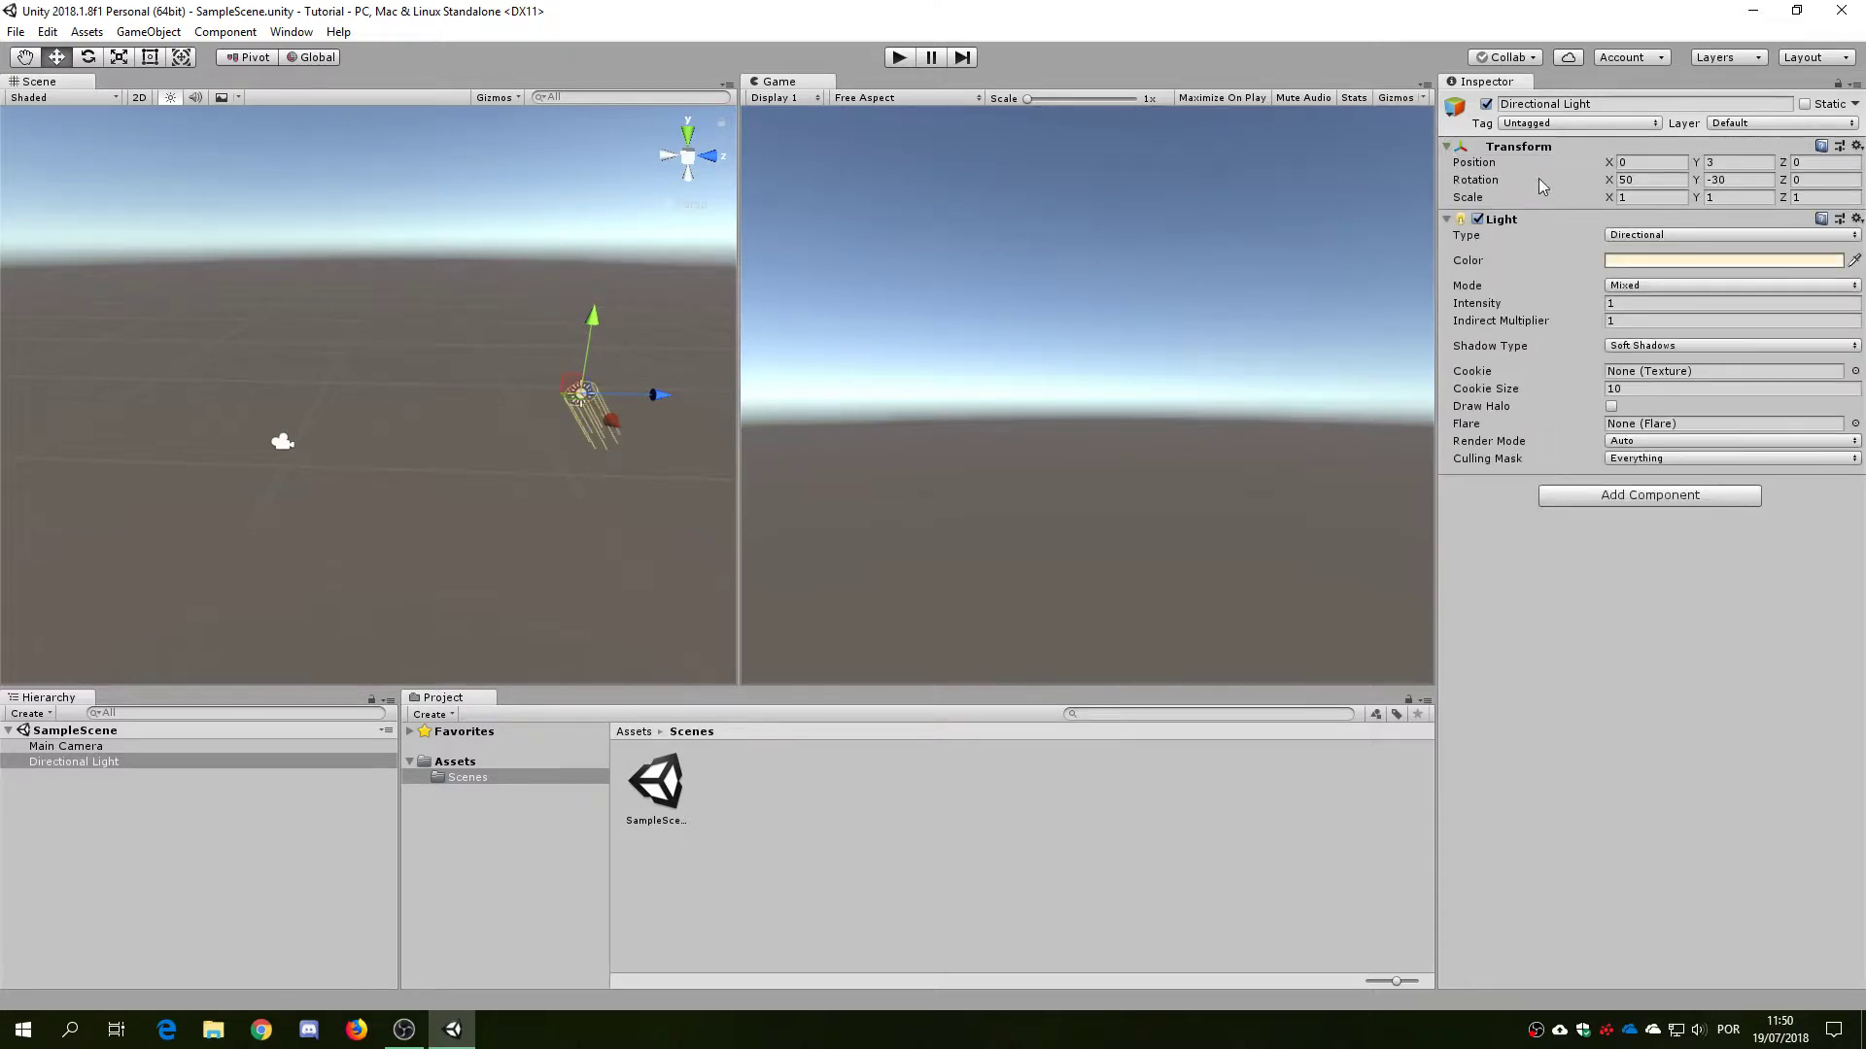
pyautogui.click(283, 442)
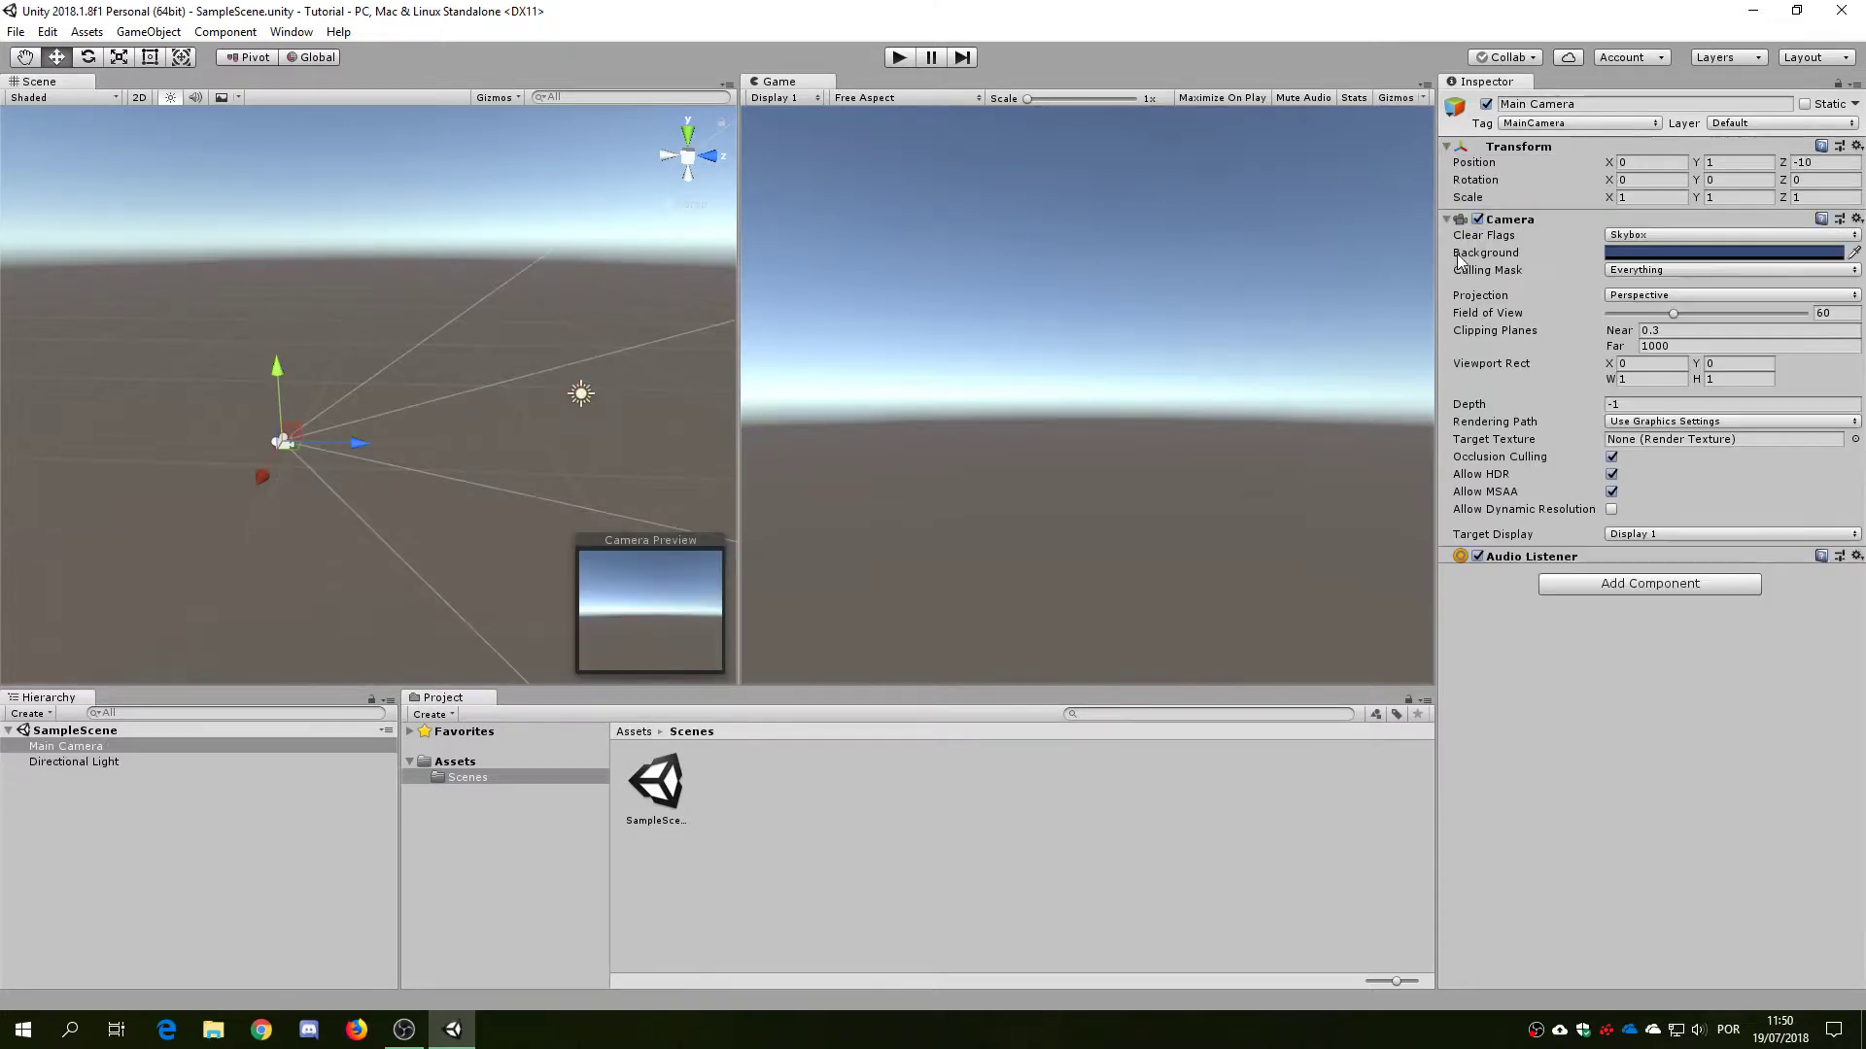
pyautogui.click(1447, 219)
pyautogui.click(1447, 221)
pyautogui.click(581, 393)
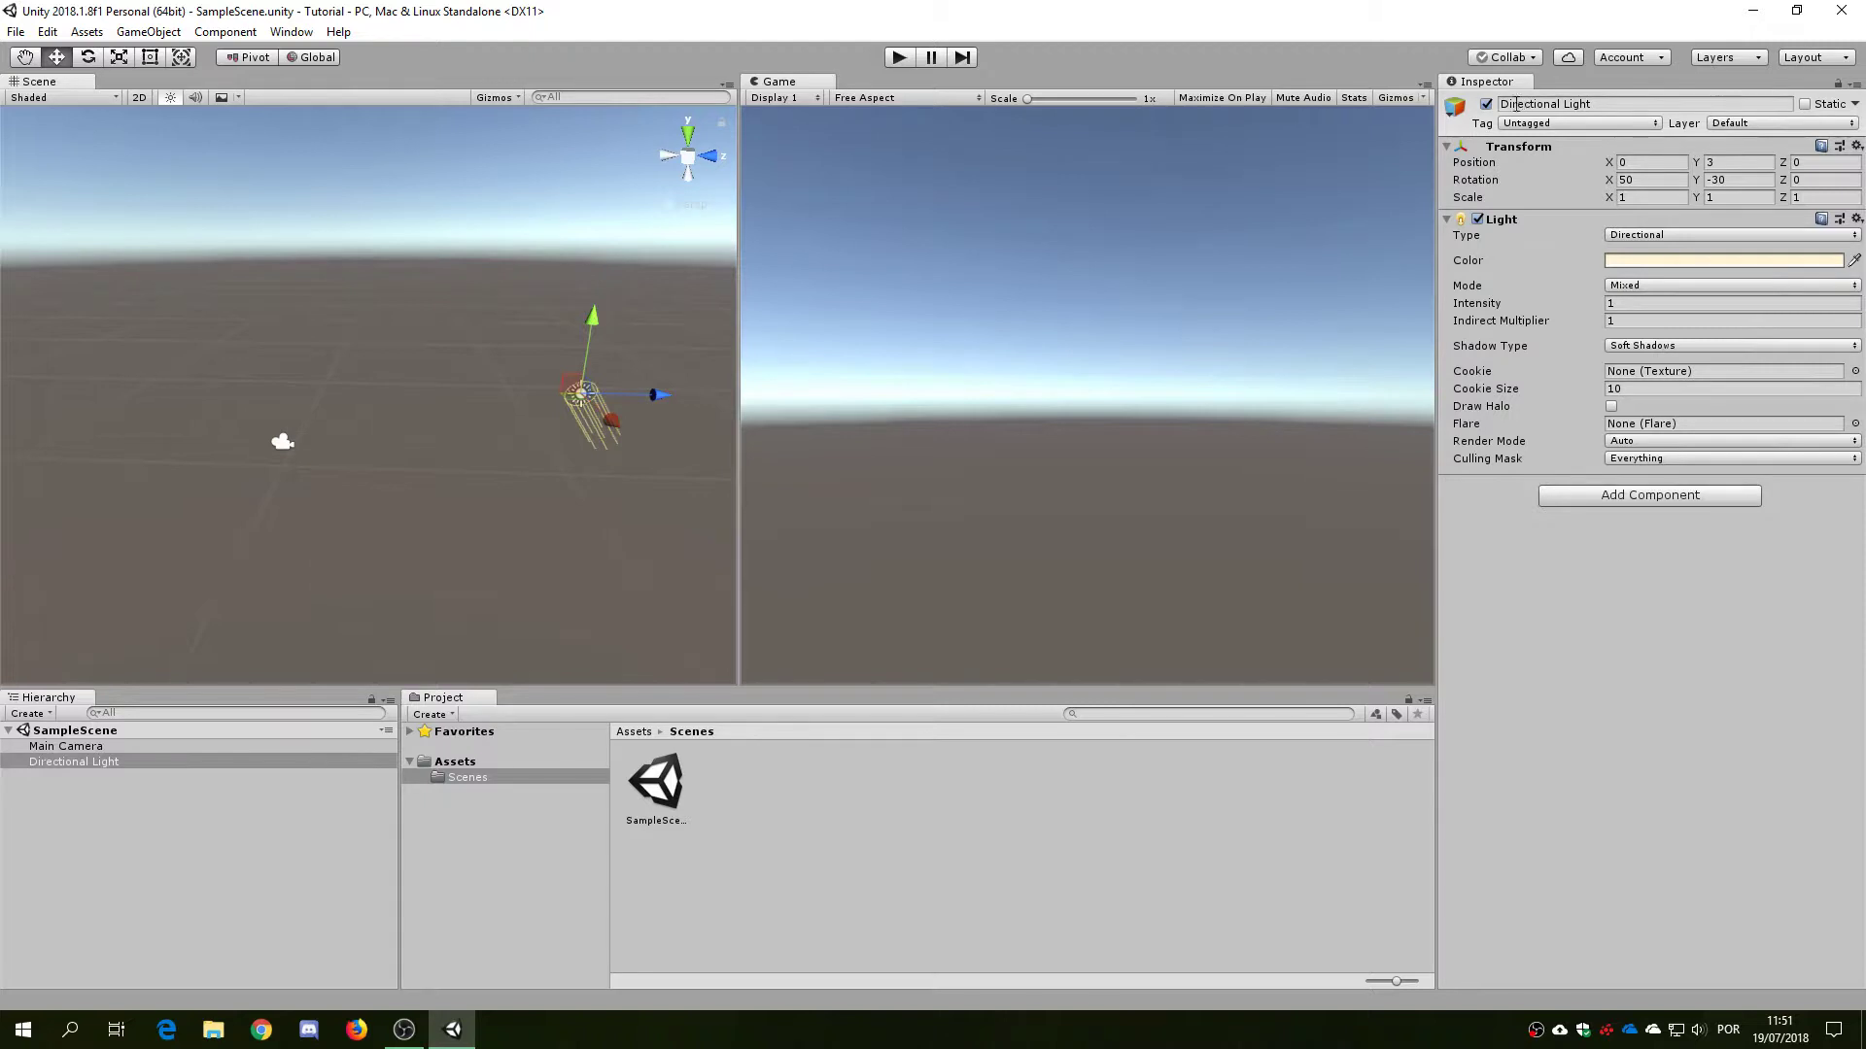
# Replace the name 'Directional Light' with 'Sol' in the Inspector name field
pyautogui.click(1608, 104)
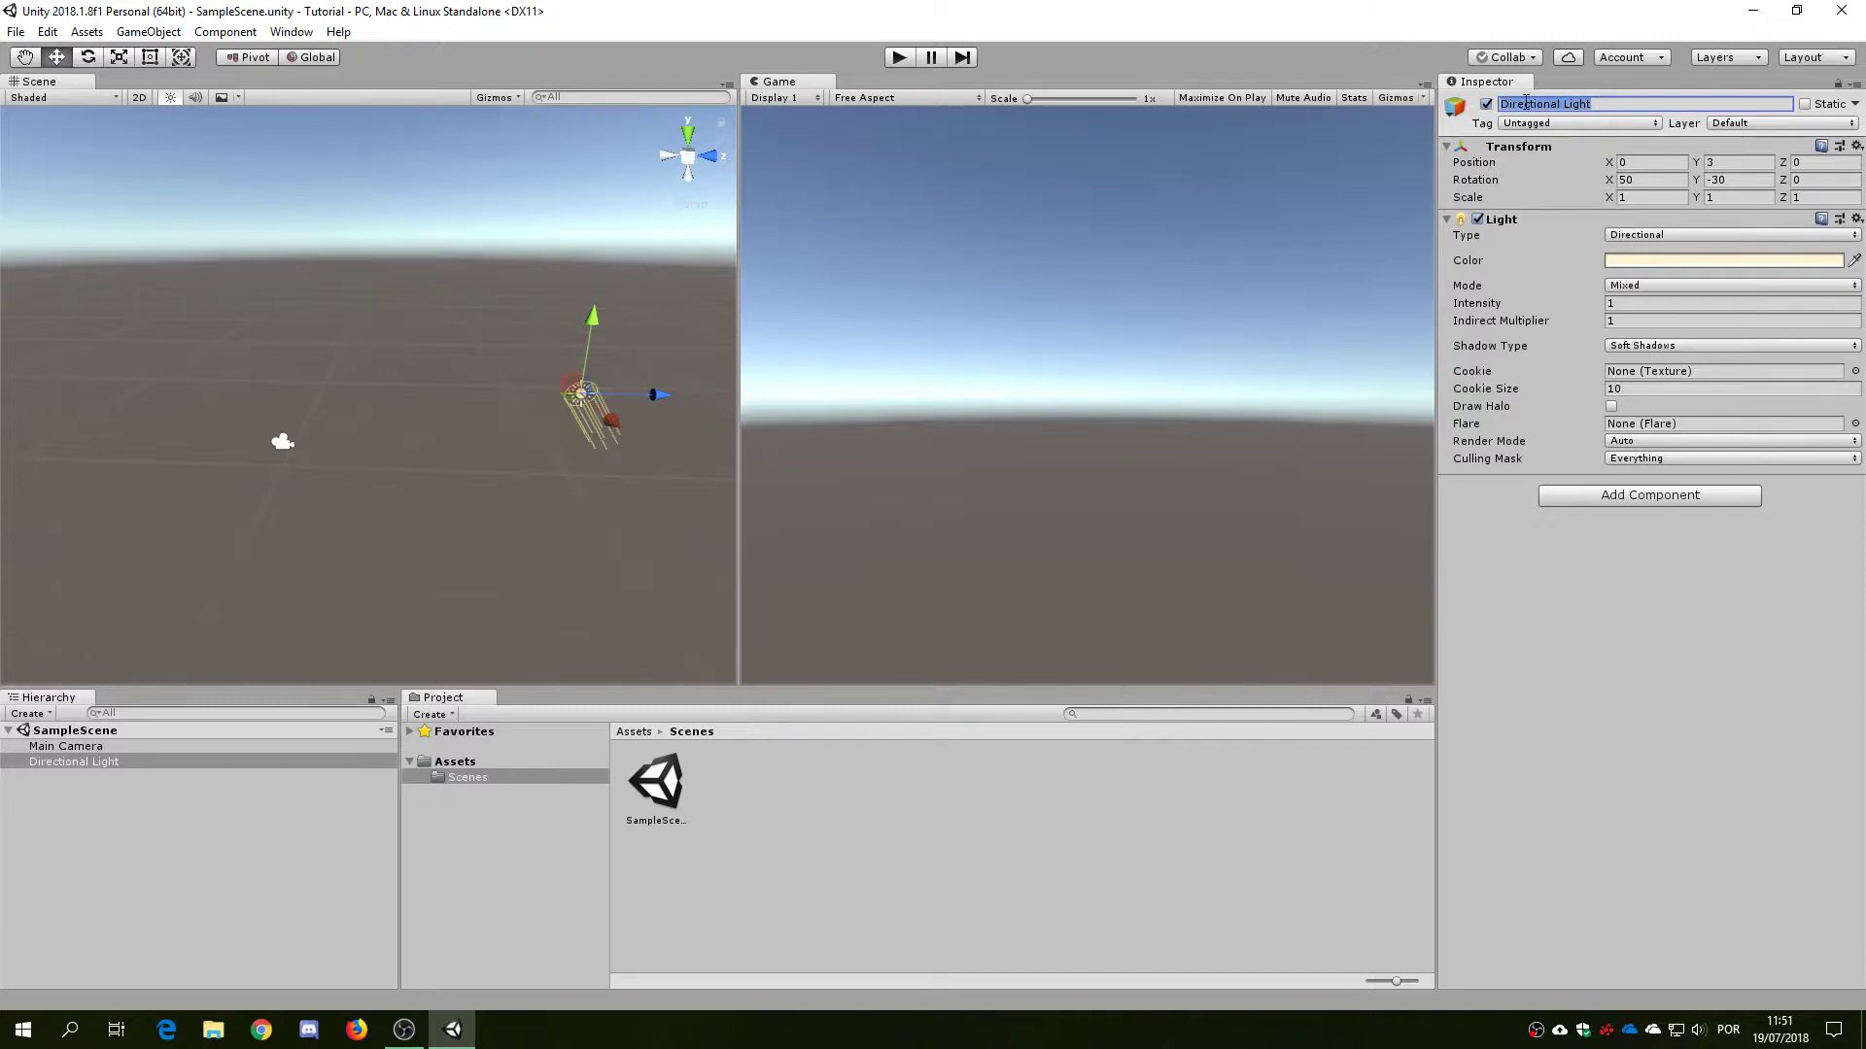
pyautogui.click(1622, 104)
pyautogui.press('BackSpace')
pyautogui.press('BackSpace')
pyautogui.press('BackSpace')
pyautogui.press('BackSpace')
pyautogui.press('BackSpace')
pyautogui.press('BackSpace')
pyautogui.write('L')
pyautogui.write('l')
pyautogui.press('Return')
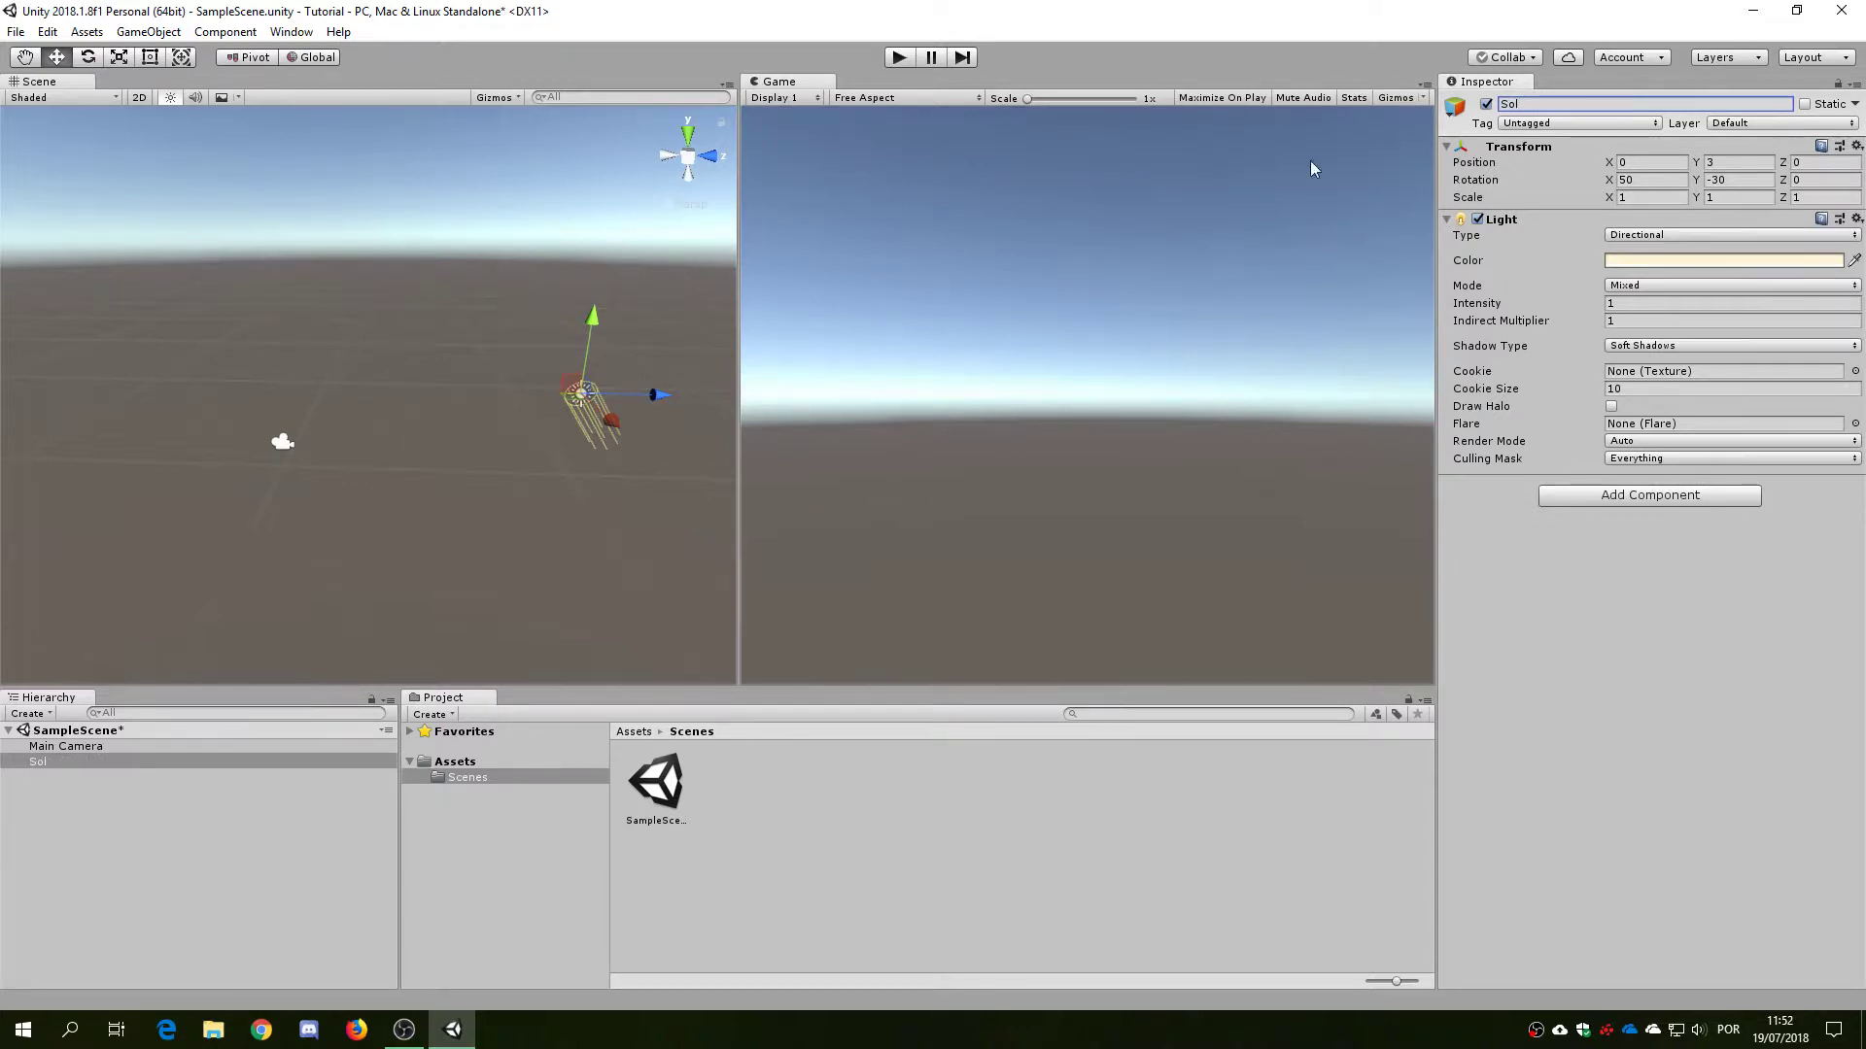
pyautogui.moveTo(629, 450); pyautogui.dragTo(534, 447, button='middle')
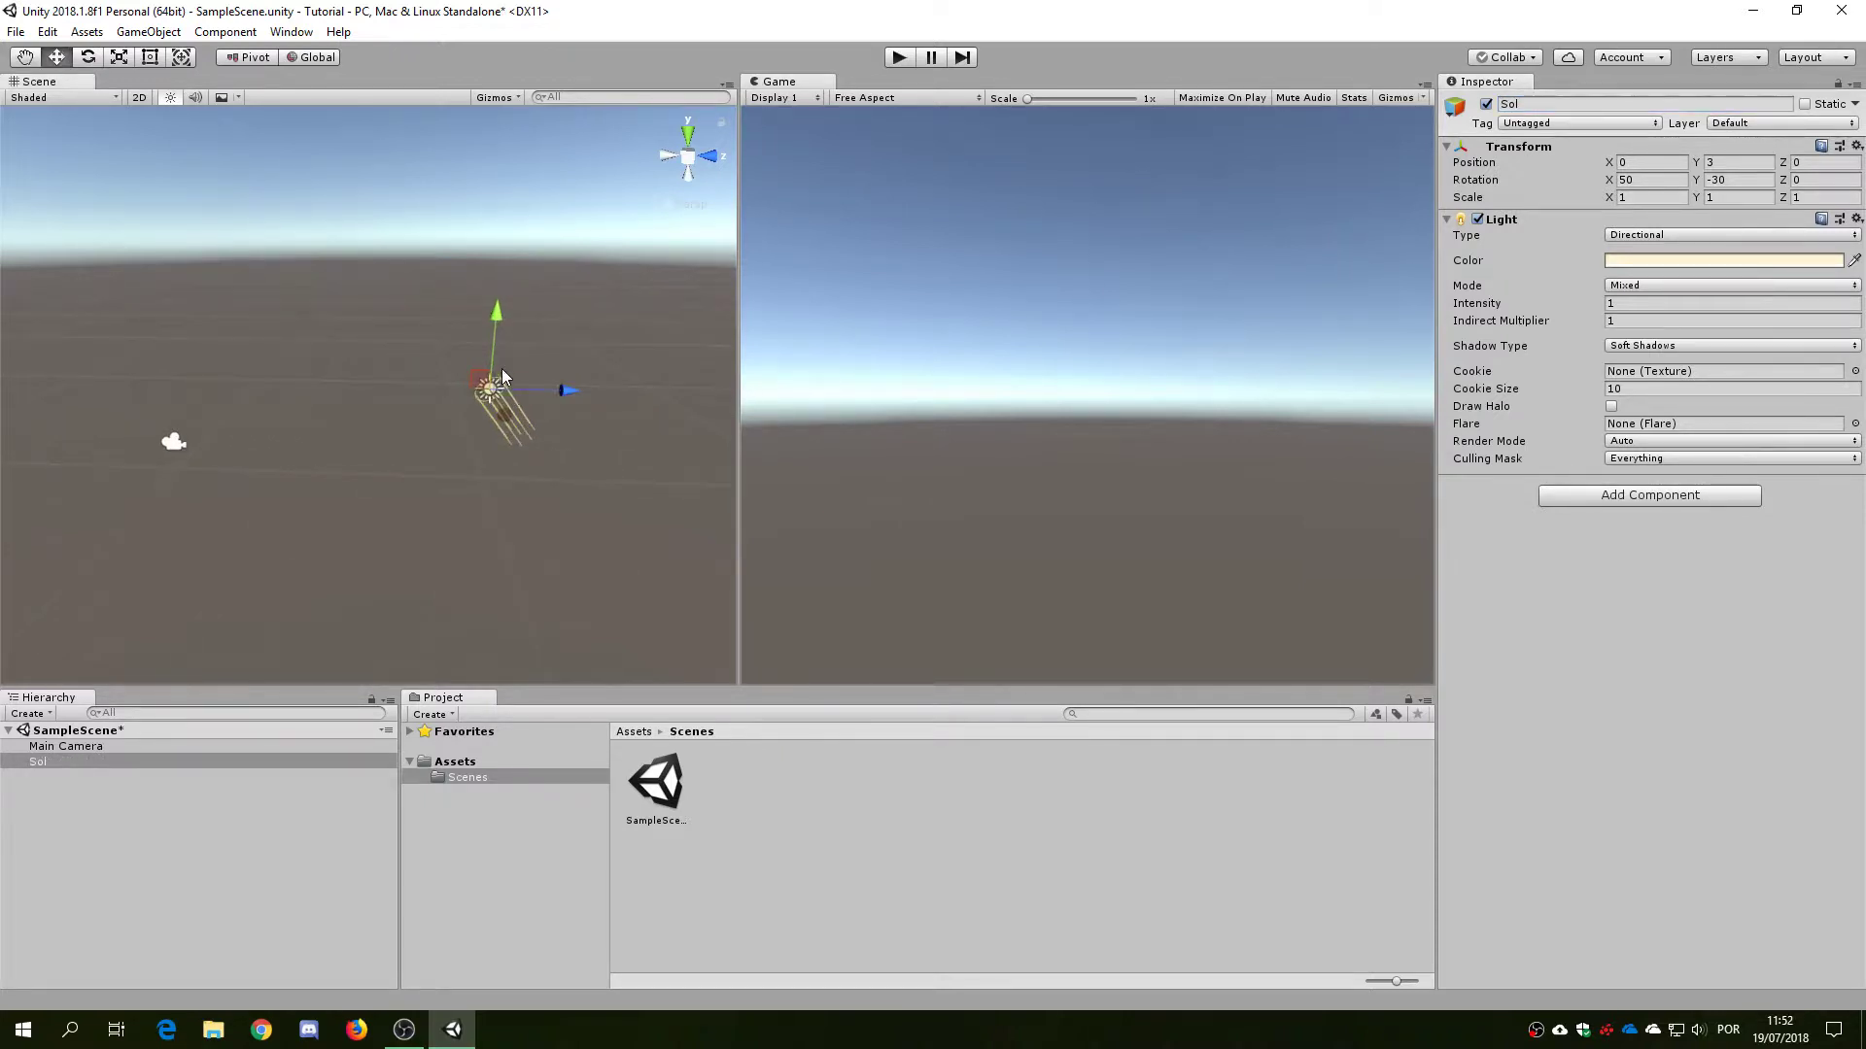
# Toggle Sol's active checkbox off and on repeatedly, leave it enabled, and show its tag list
pyautogui.click(1487, 104)
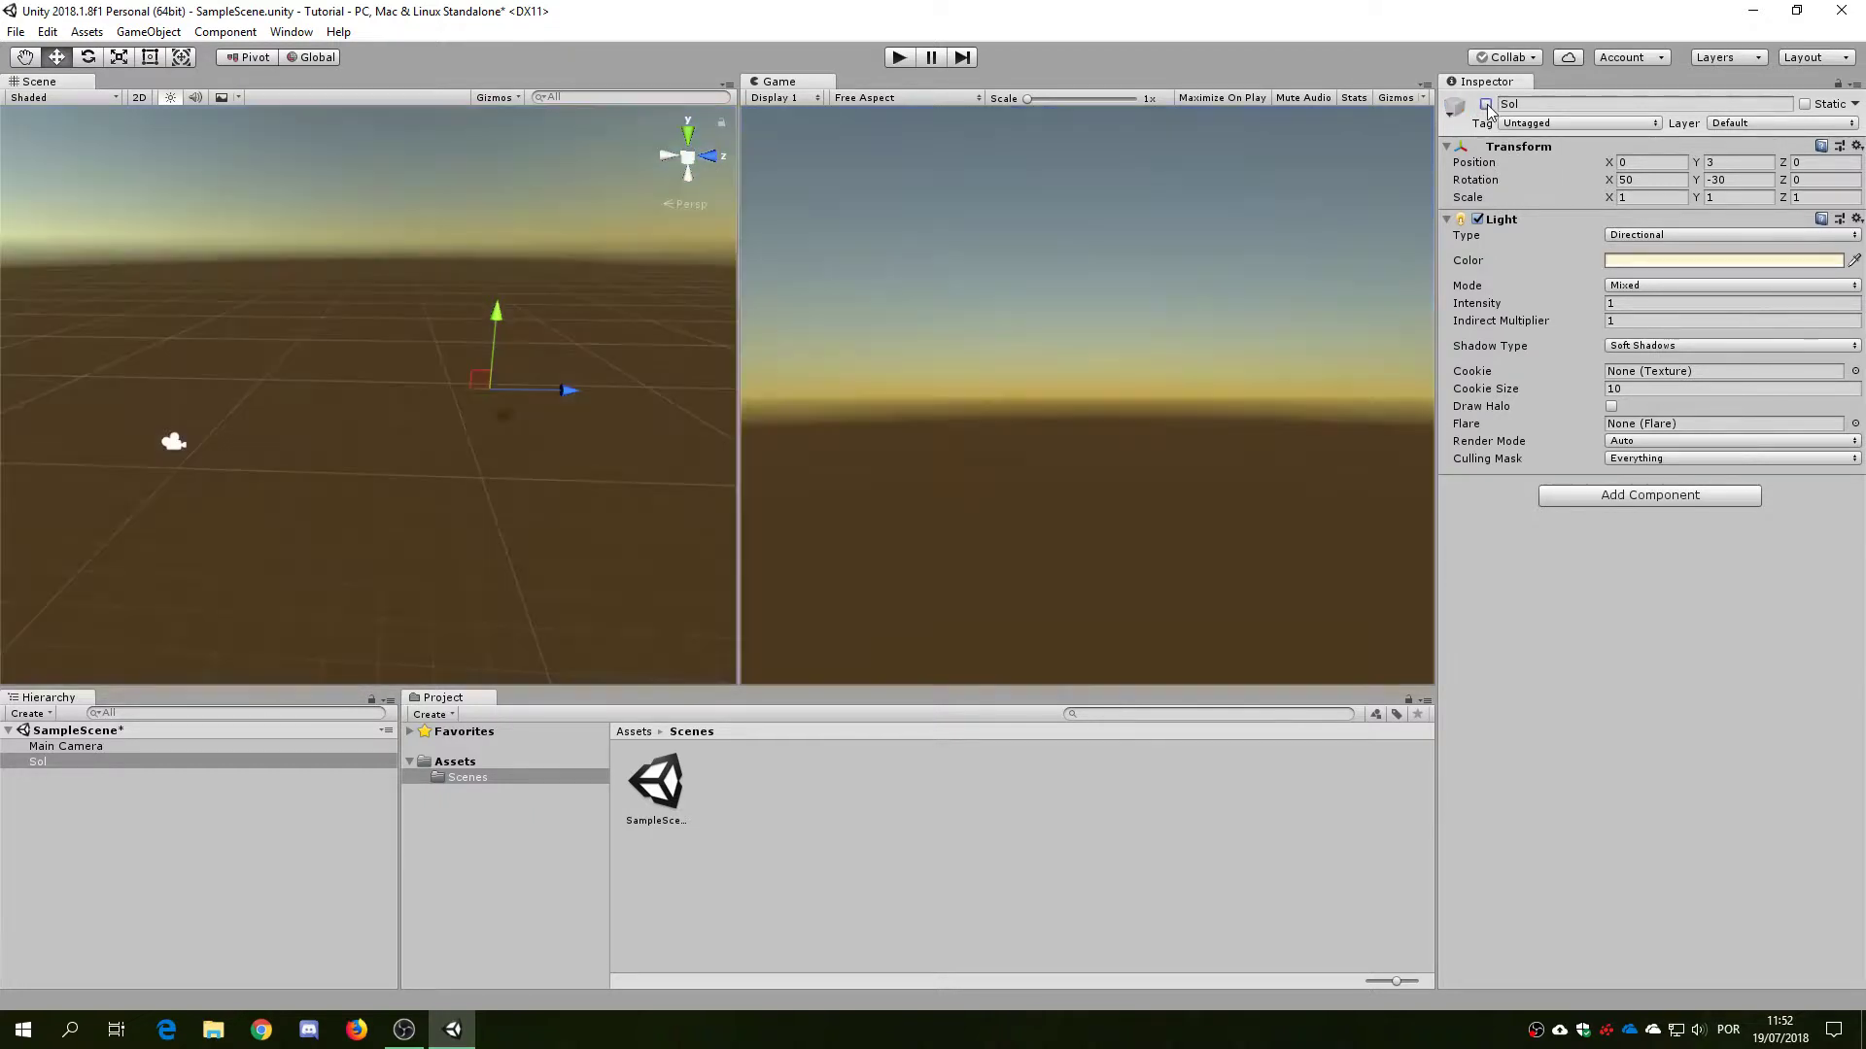
pyautogui.click(1486, 104)
pyautogui.click(1487, 104)
pyautogui.click(1487, 103)
pyautogui.click(1486, 104)
pyautogui.click(1486, 104)
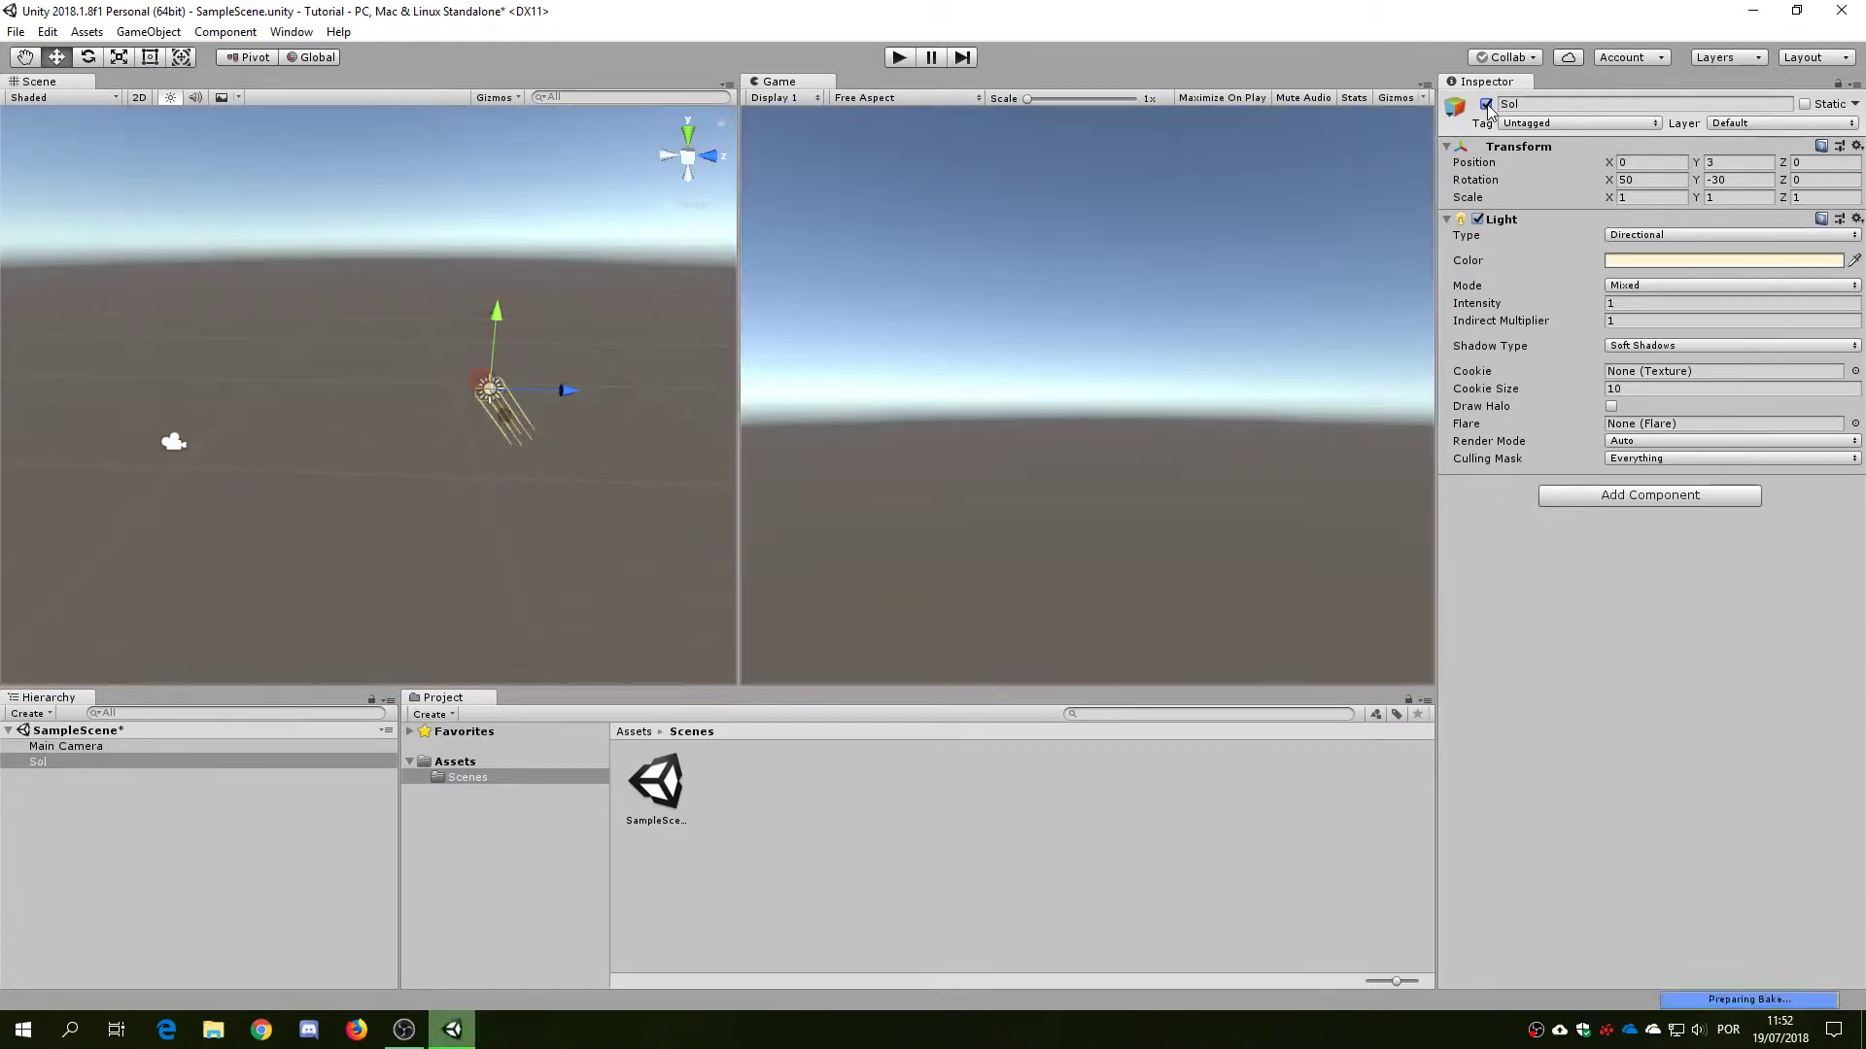
pyautogui.click(1487, 104)
pyautogui.click(1487, 104)
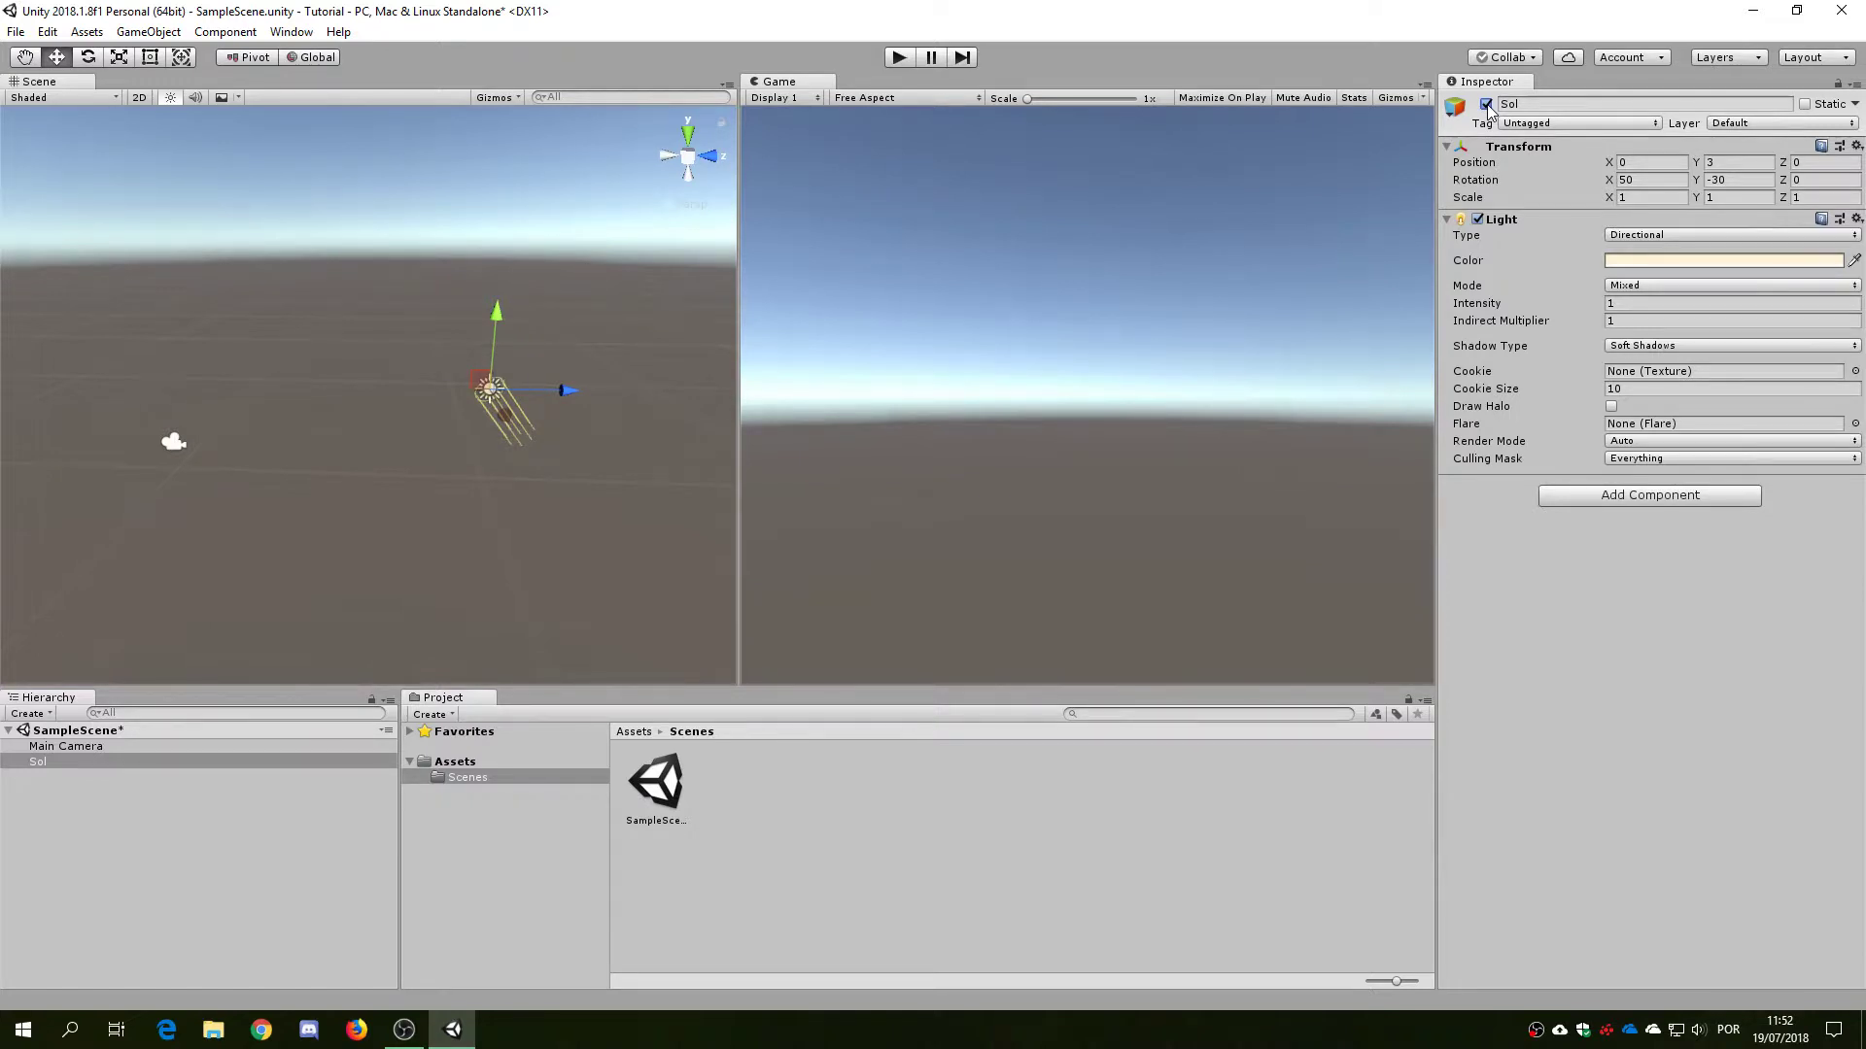
pyautogui.click(1487, 104)
pyautogui.click(1487, 104)
pyautogui.click(1485, 105)
pyautogui.click(1485, 105)
pyautogui.click(1508, 124)
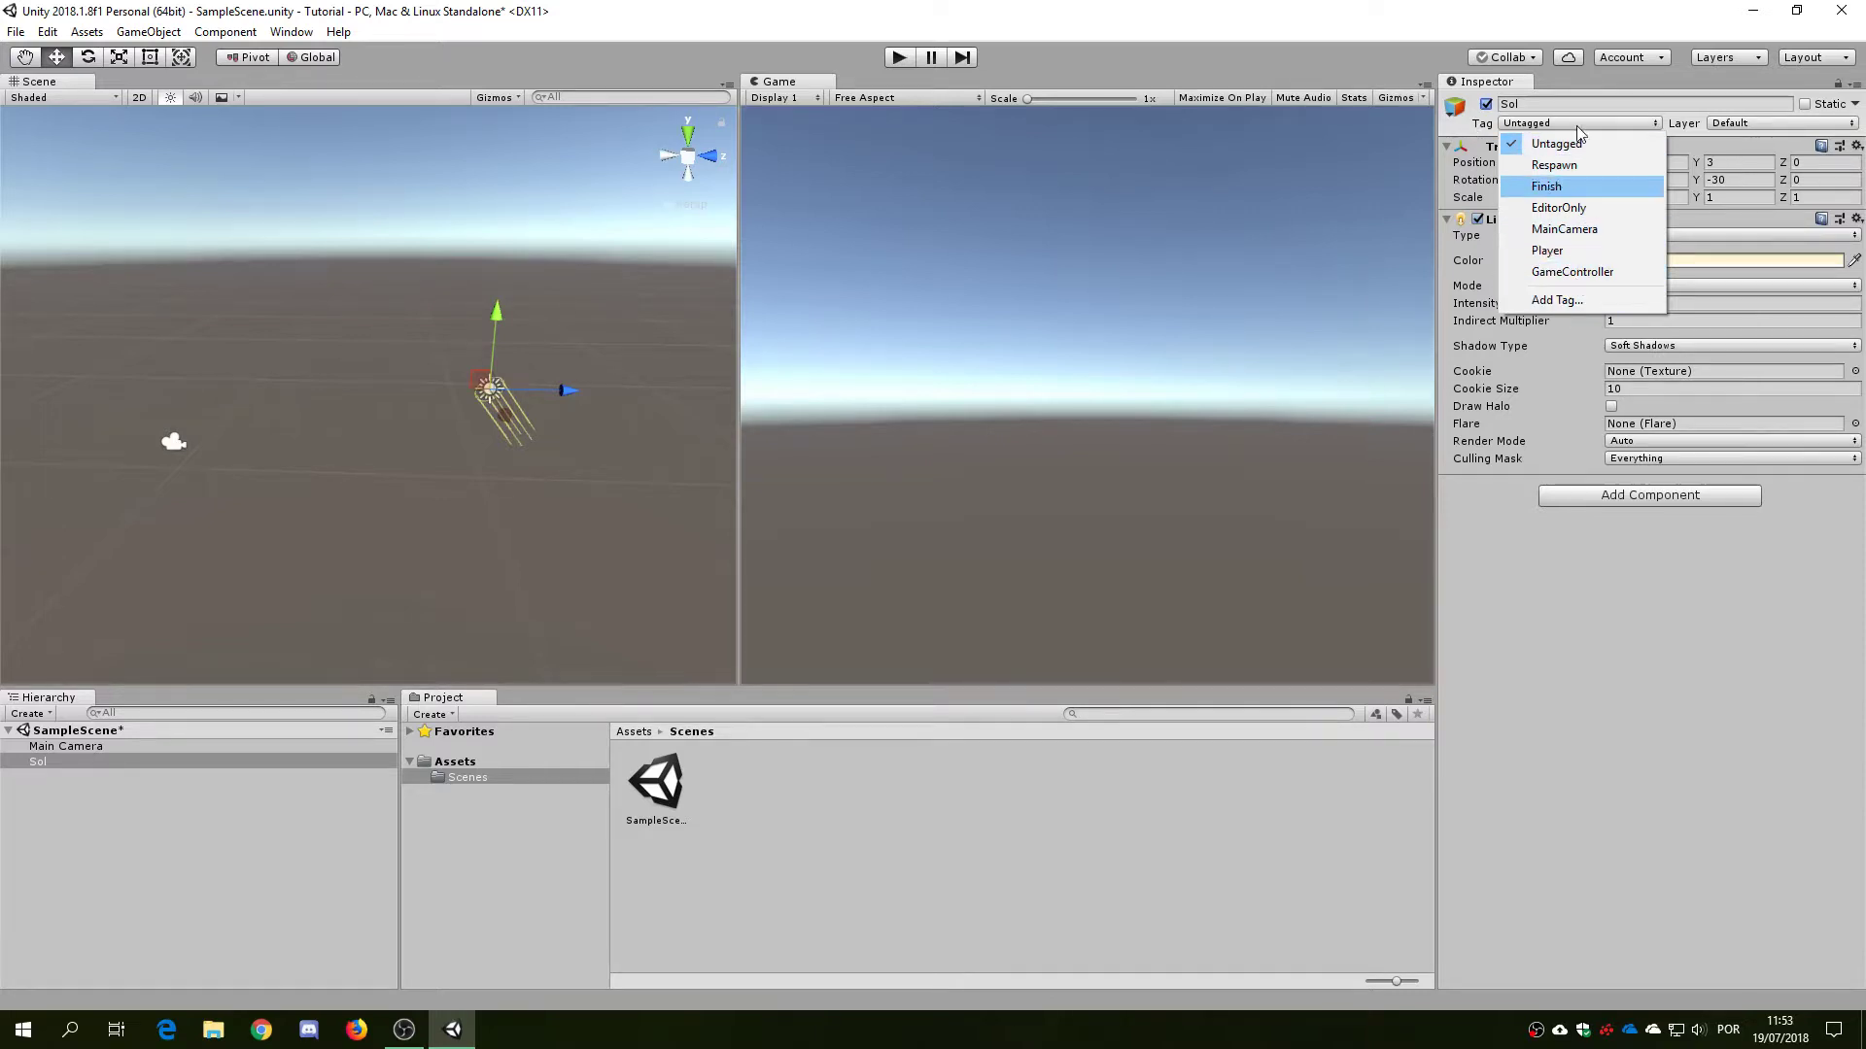
# Close the tag list with Sol left Untagged, then bring up its Select Icon picker
pyautogui.click(1492, 133)
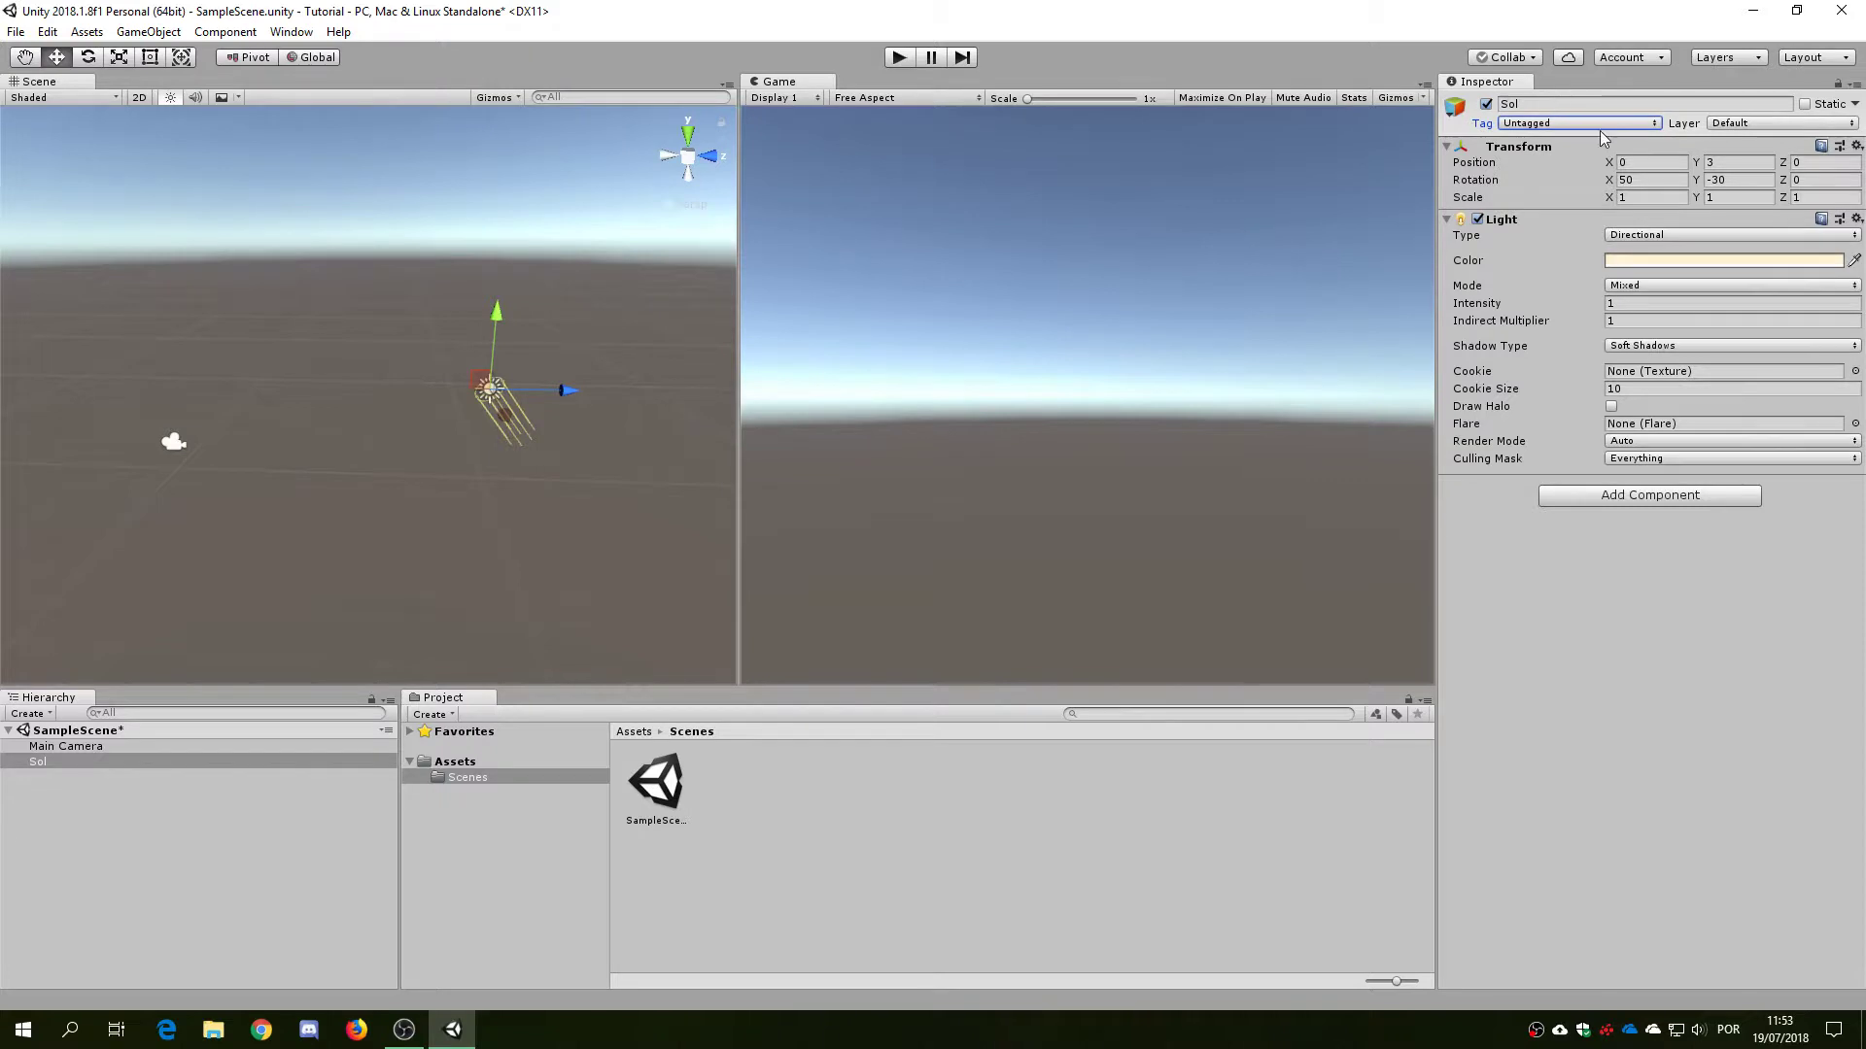
pyautogui.click(1554, 106)
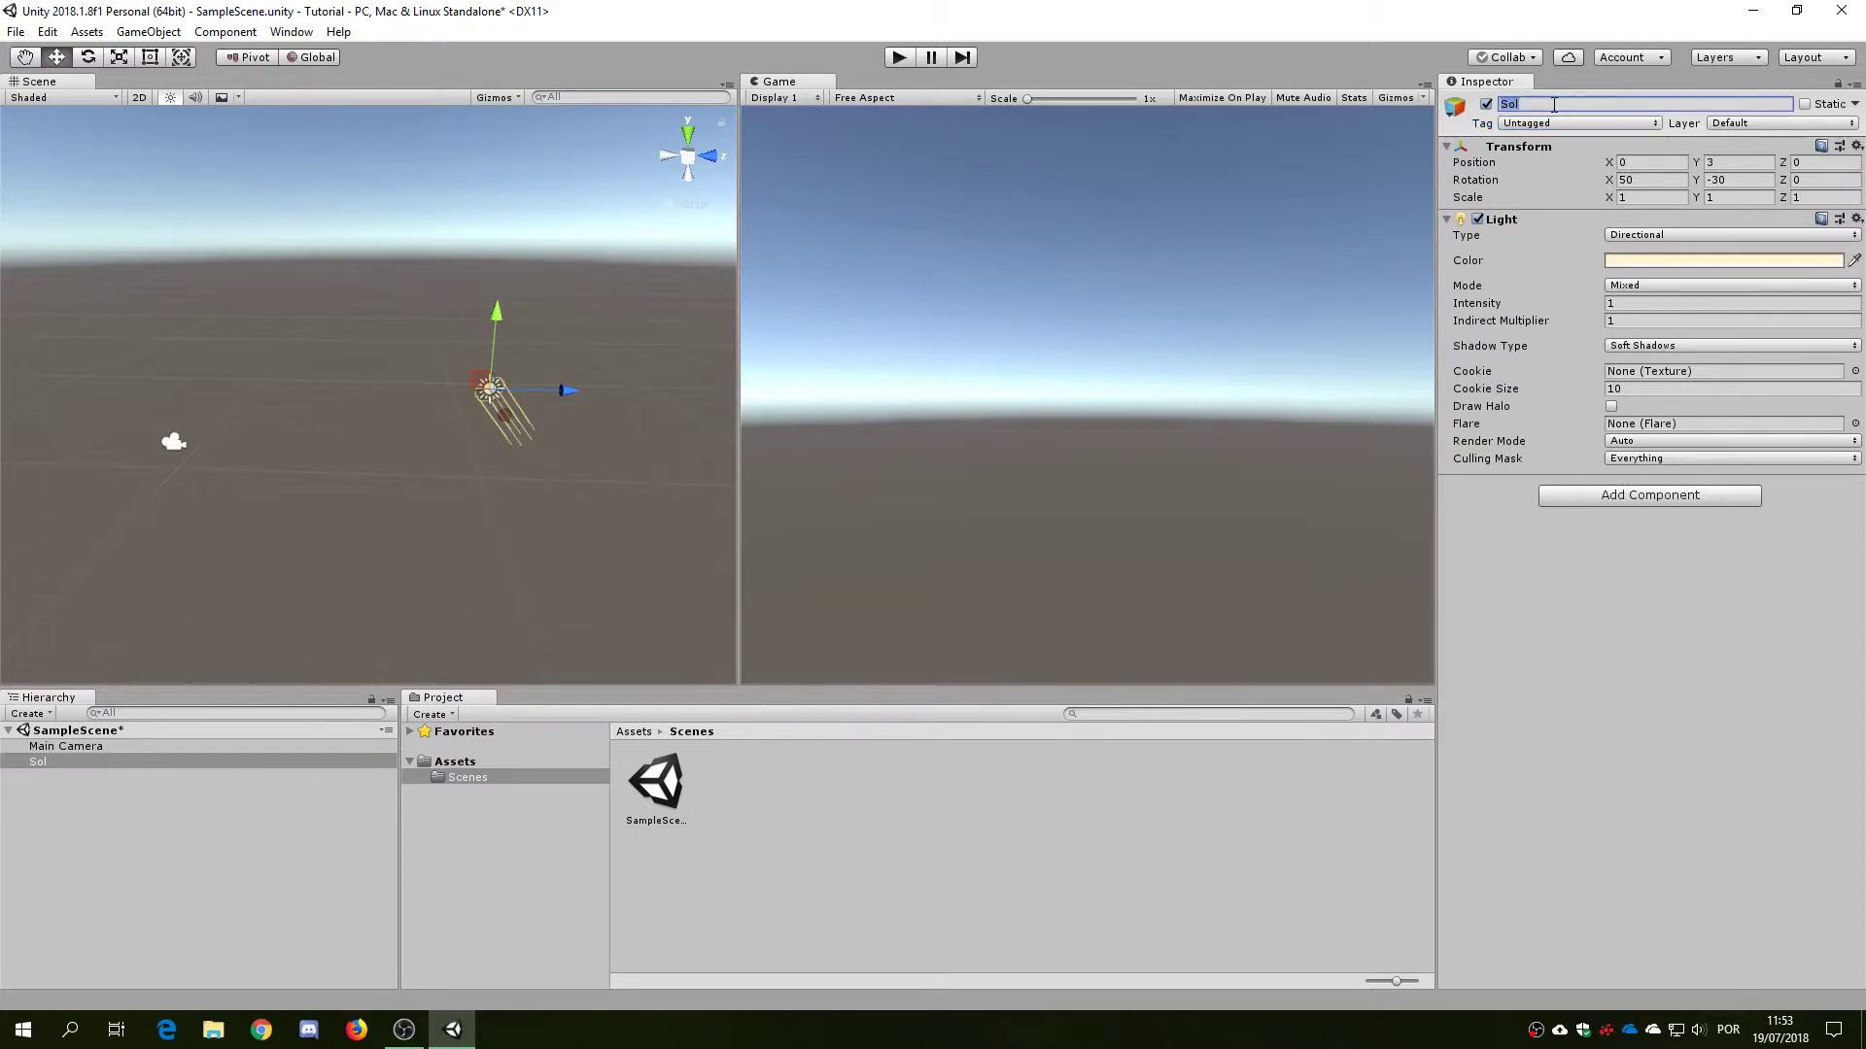
pyautogui.click(1479, 126)
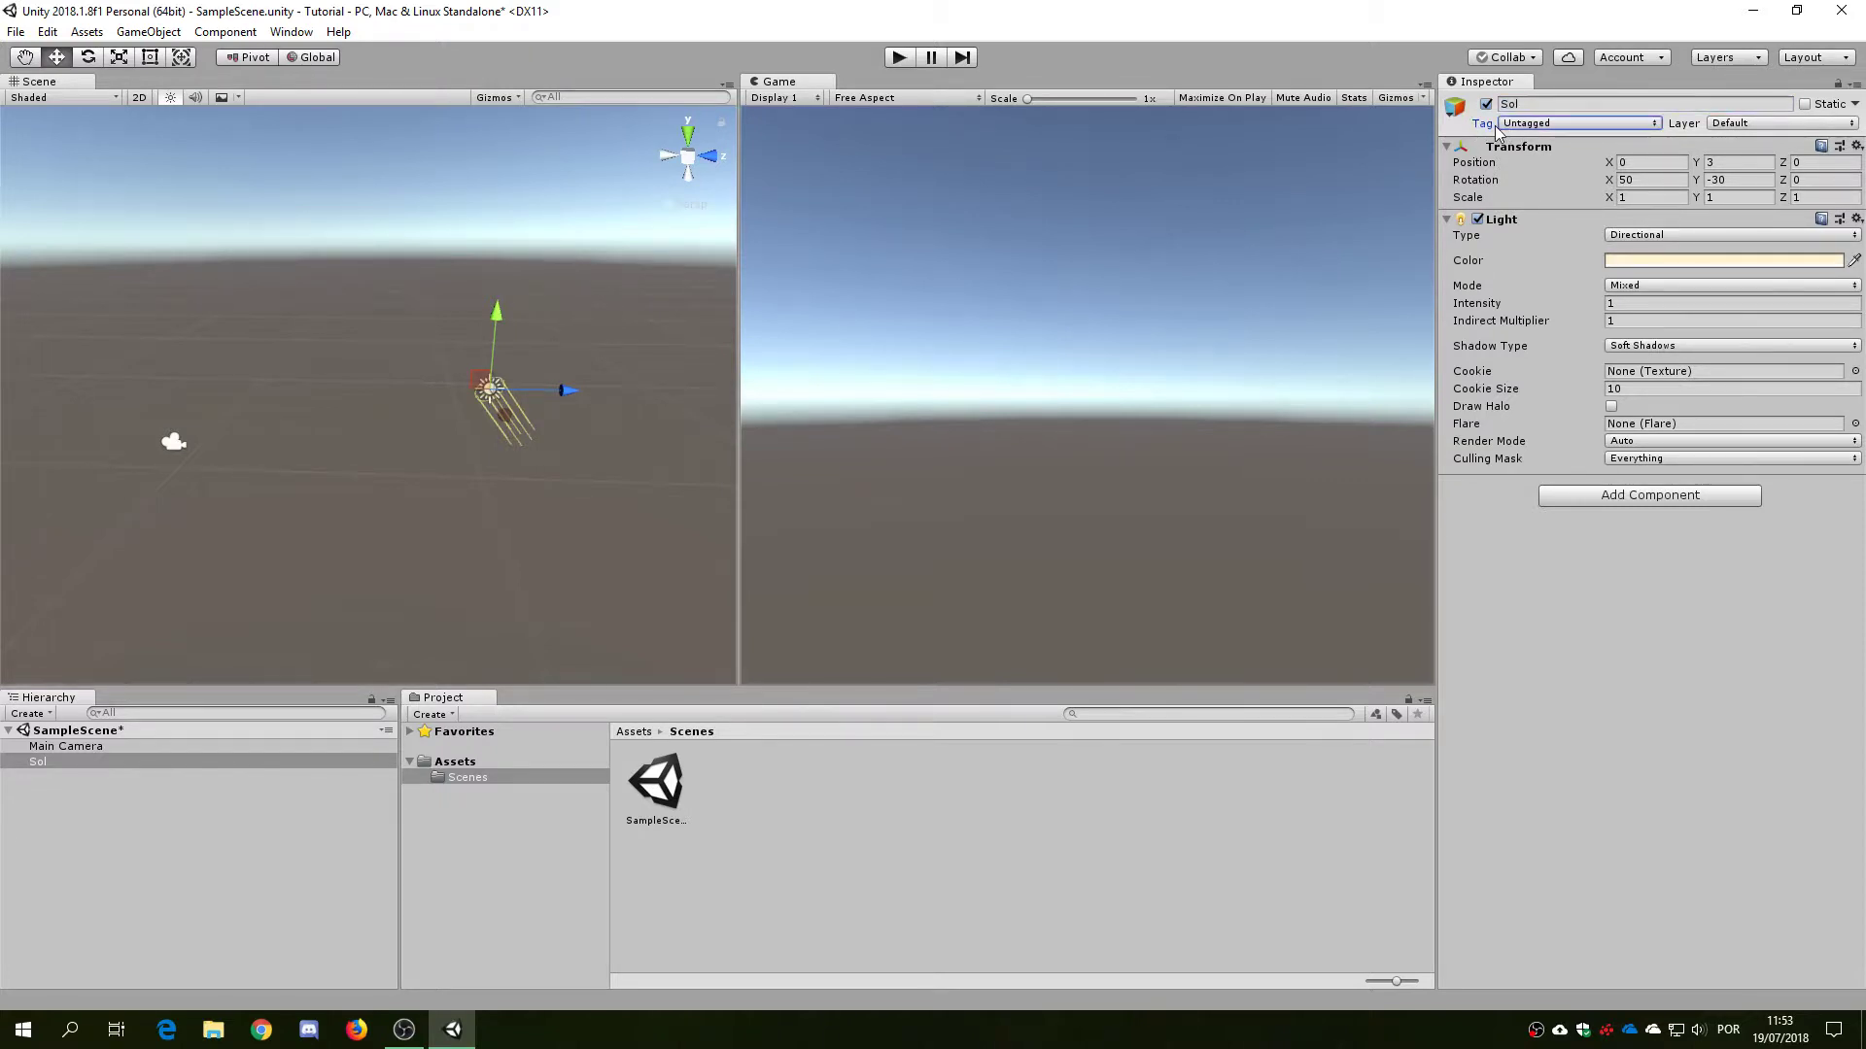
pyautogui.click(1457, 105)
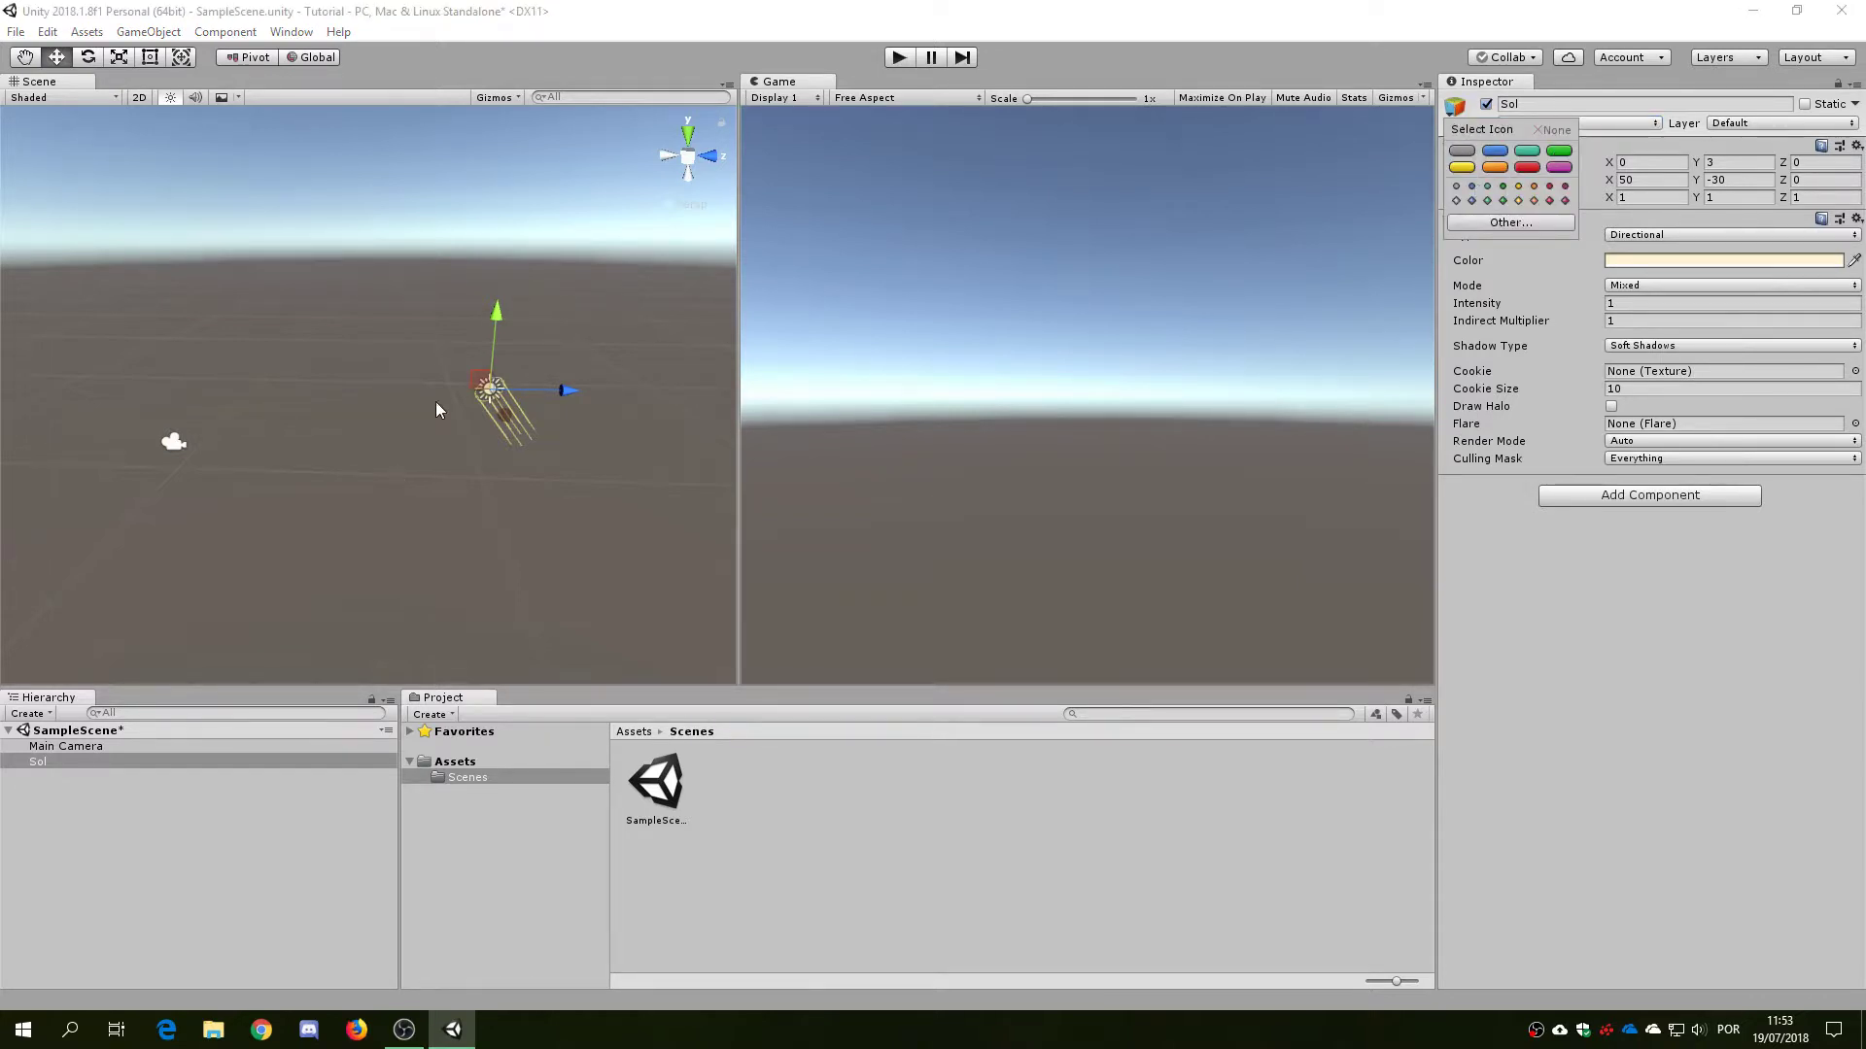
# Give Sol a green label icon and view it in the Scene
pyautogui.scroll(1, 518, 401)
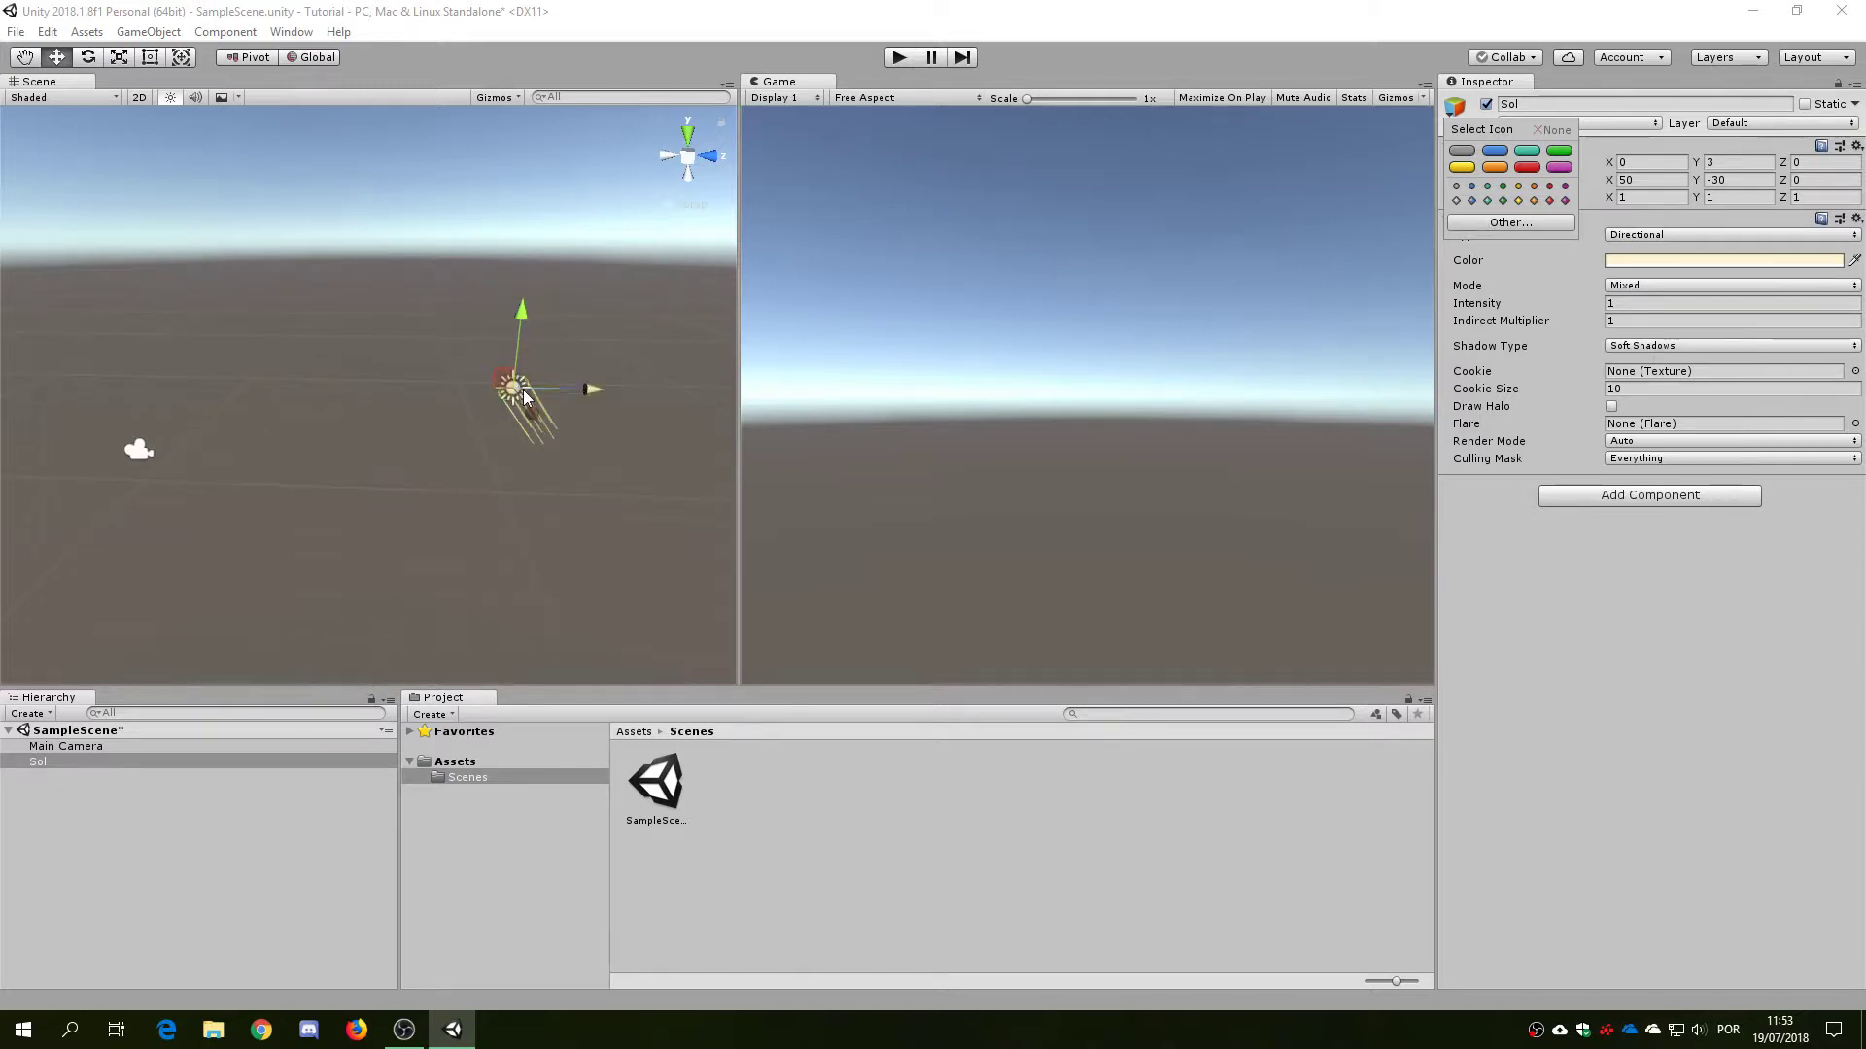
pyautogui.click(1559, 151)
pyautogui.scroll(2, 568, 389)
pyautogui.scroll(2, 680, 393)
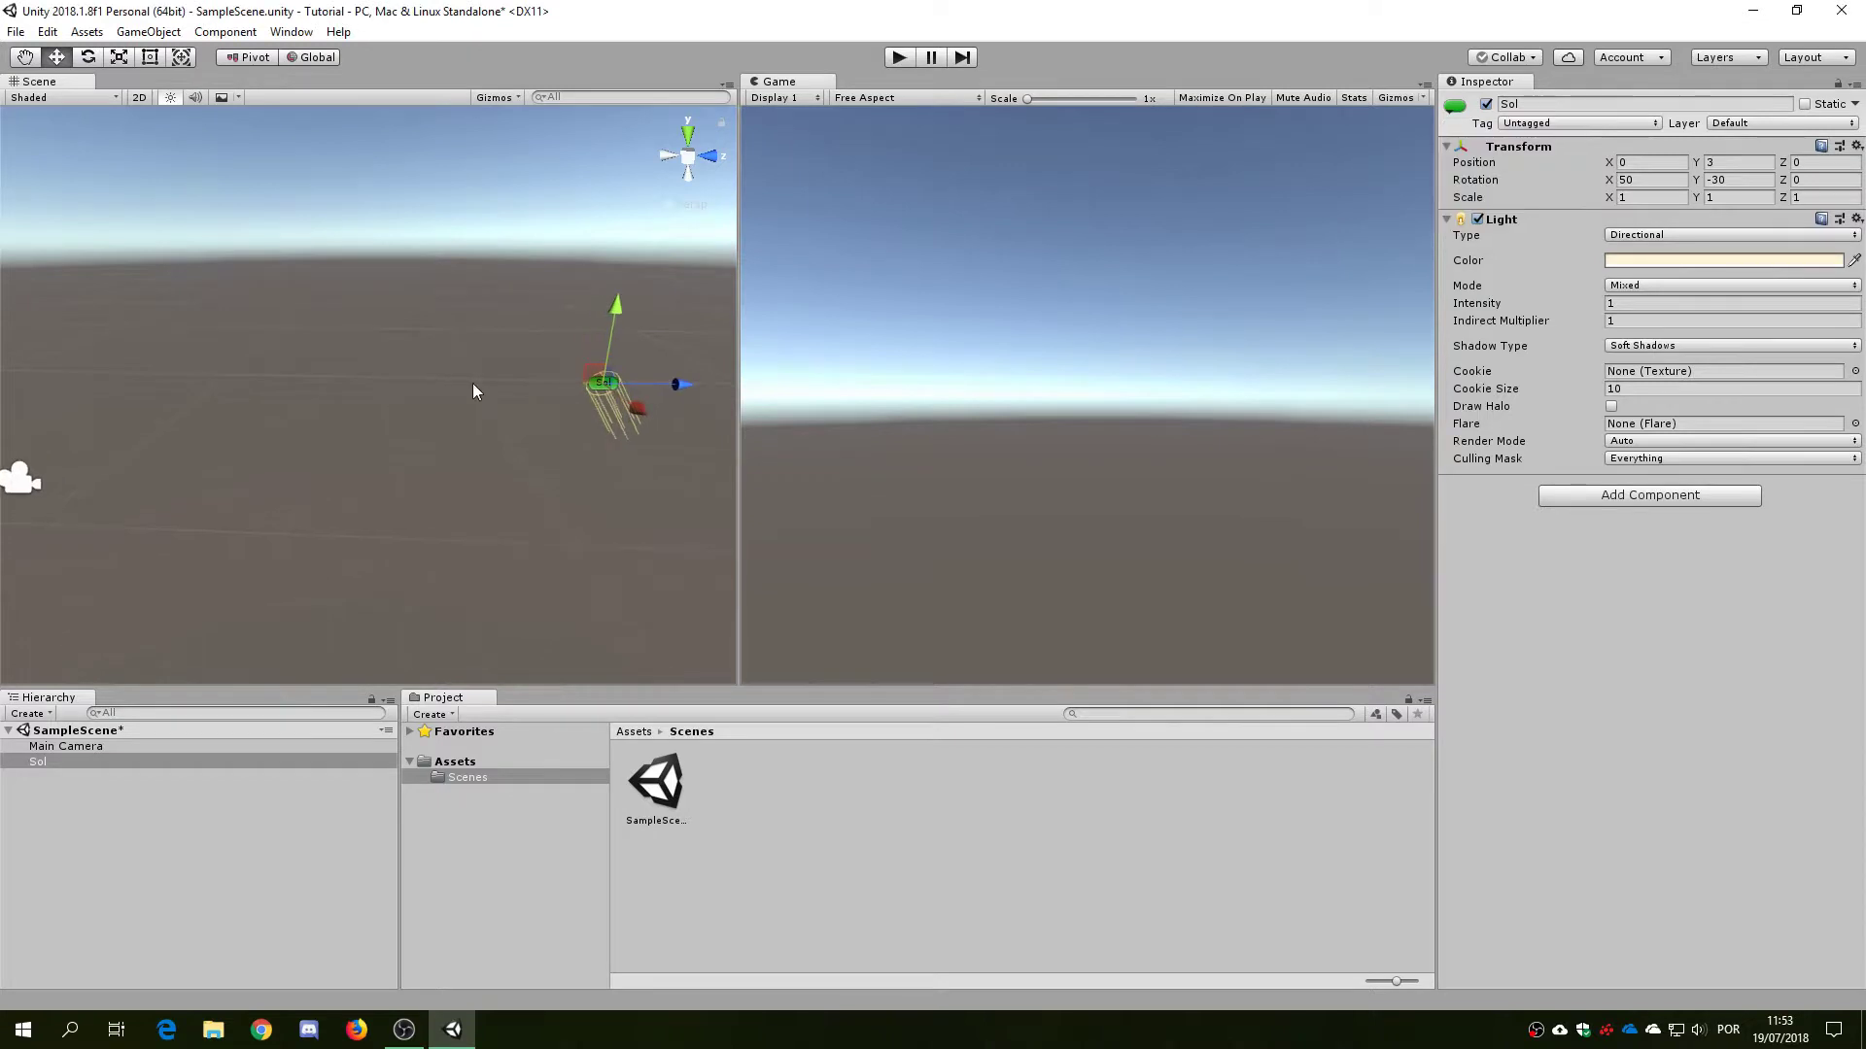
pyautogui.moveTo(472, 383)
pyautogui.mouseDown(button='middle')
pyautogui.moveTo(228, 422)
pyautogui.moveTo(131, 377)
pyautogui.moveTo(389, 411)
pyautogui.mouseUp(button='middle')
pyautogui.scroll(2, 288, 396)
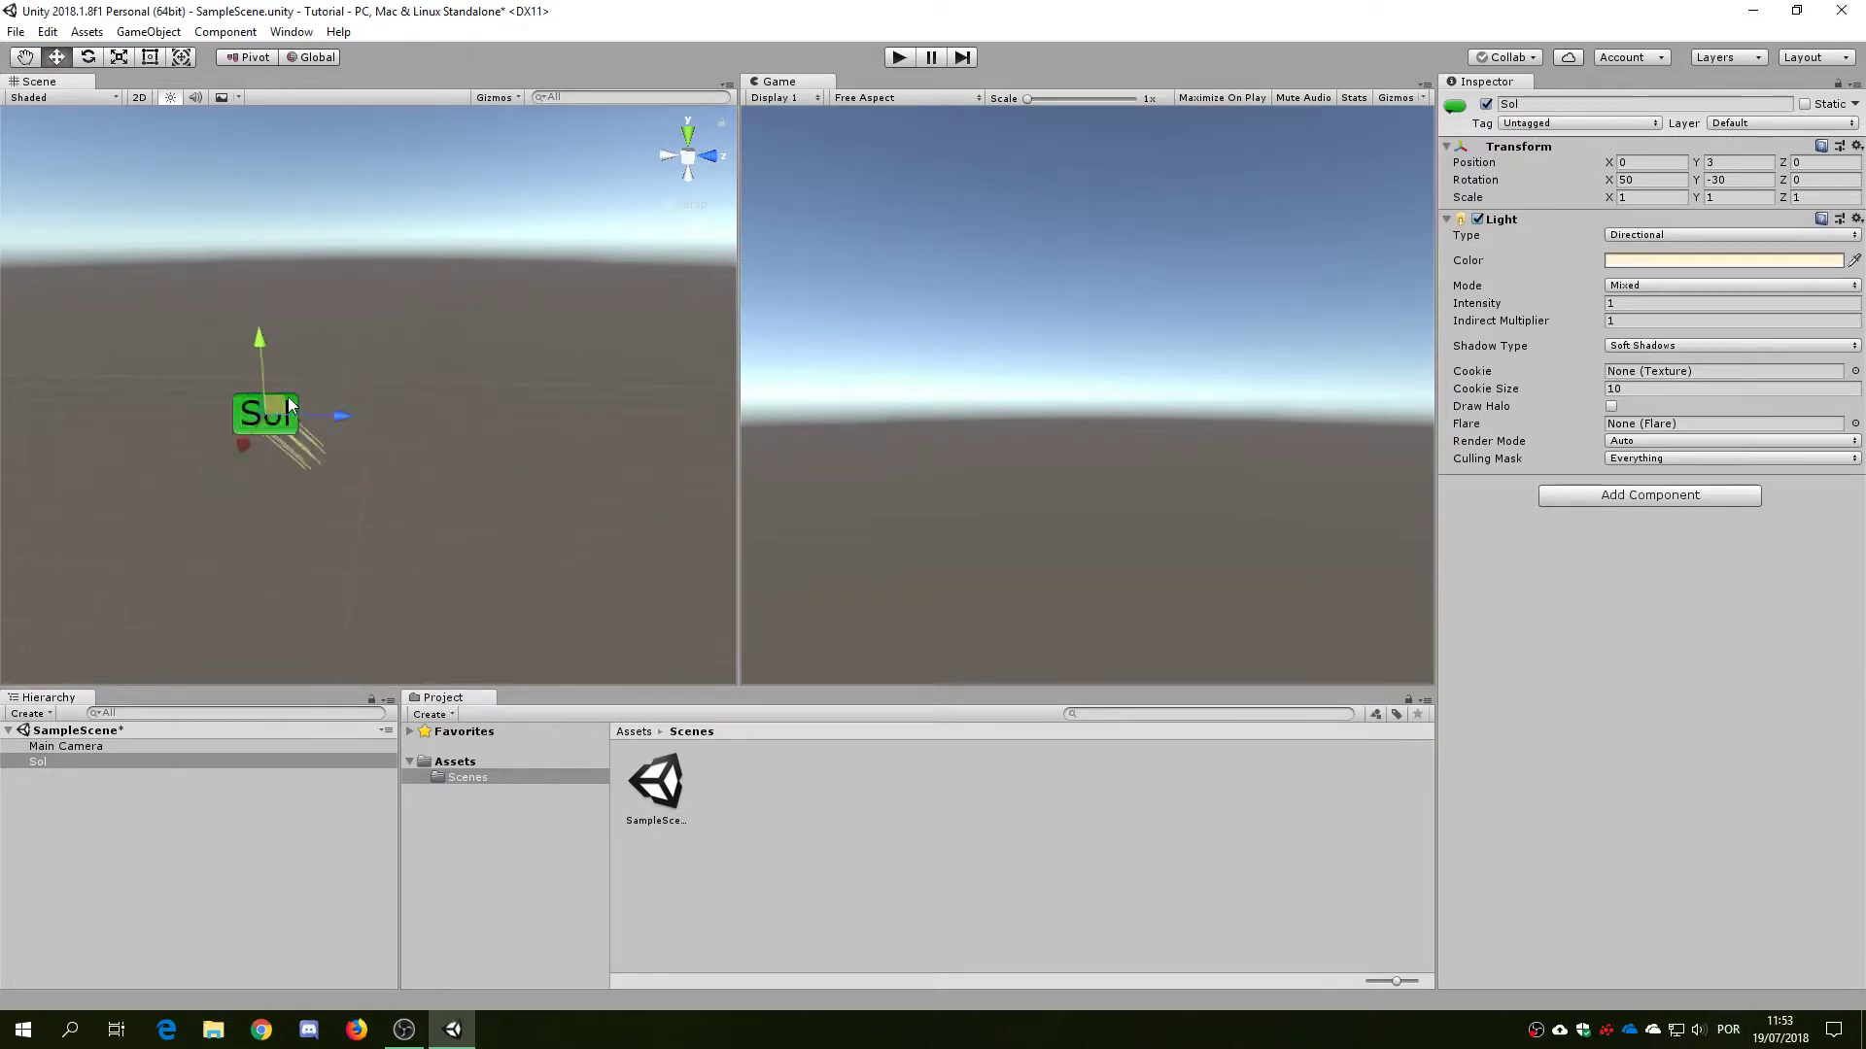
pyautogui.scroll(1, 167, 435)
pyautogui.scroll(-3, 486, 447)
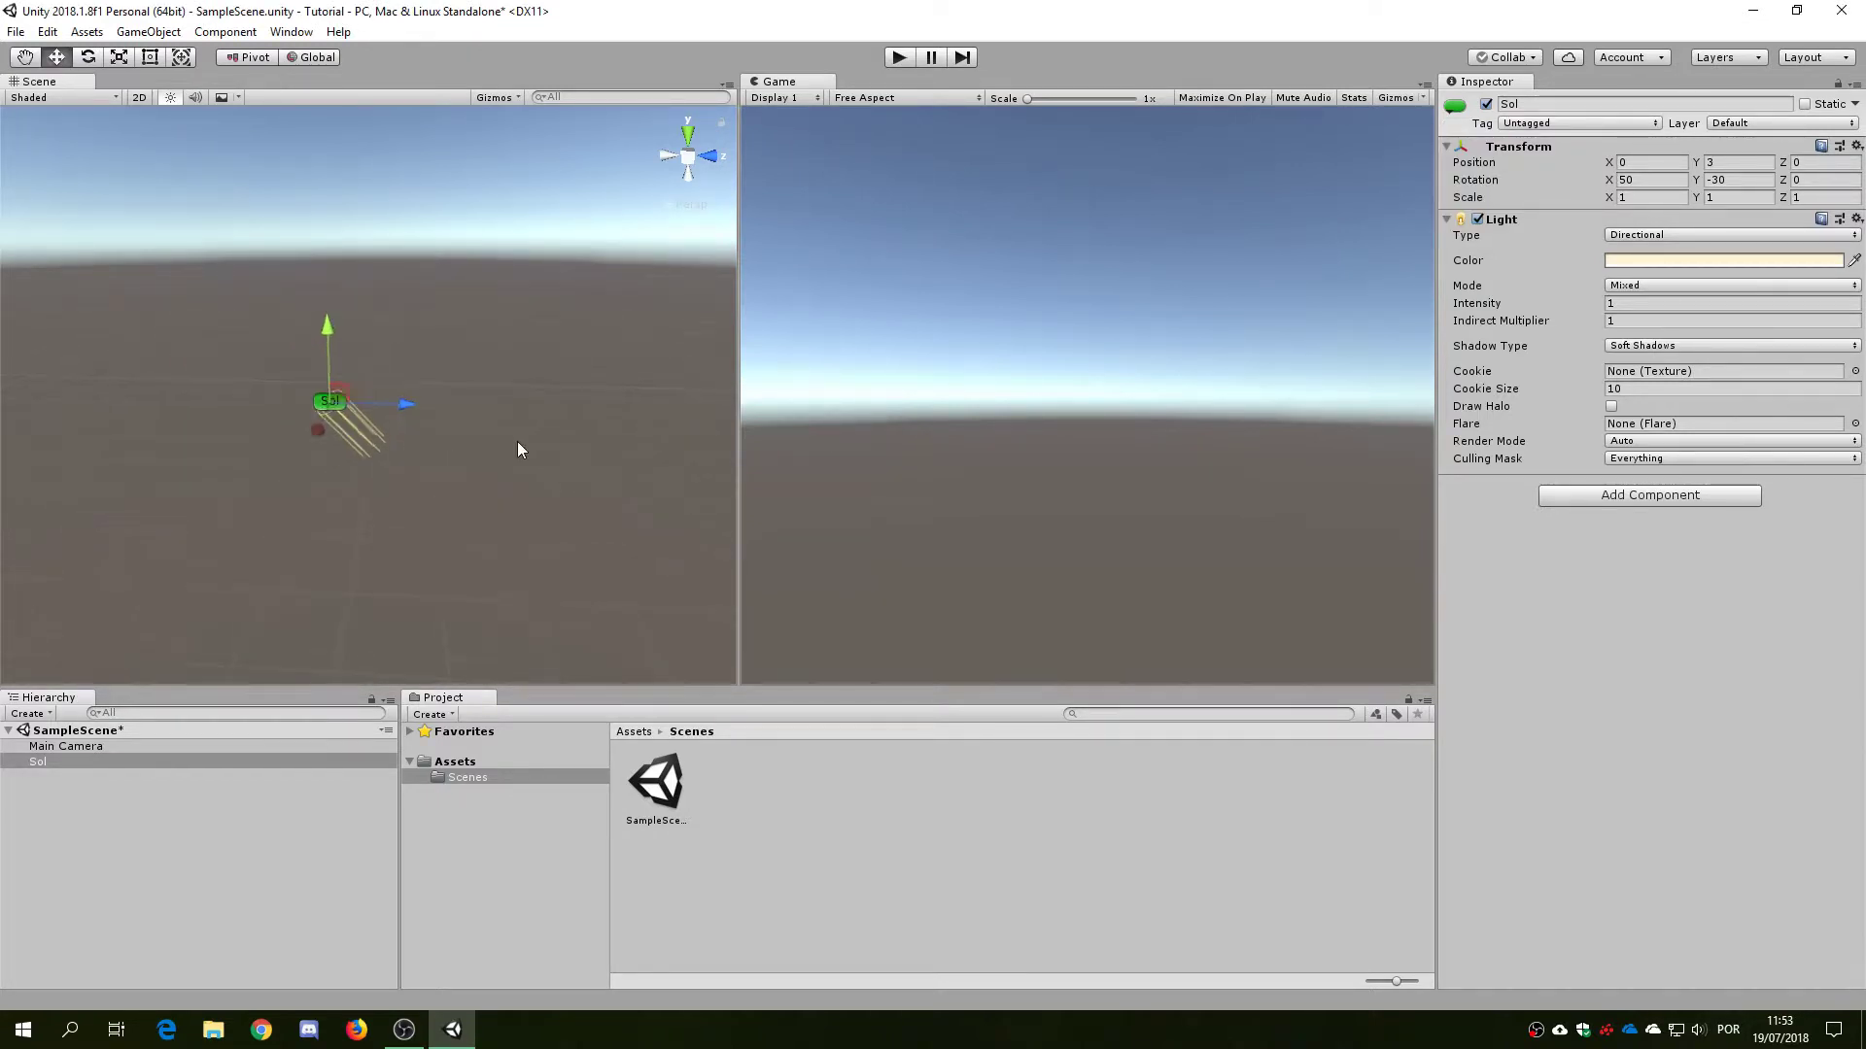
# Try a green dot and a blue label on Sol, then set its icon to None
pyautogui.click(1455, 105)
pyautogui.click(1503, 185)
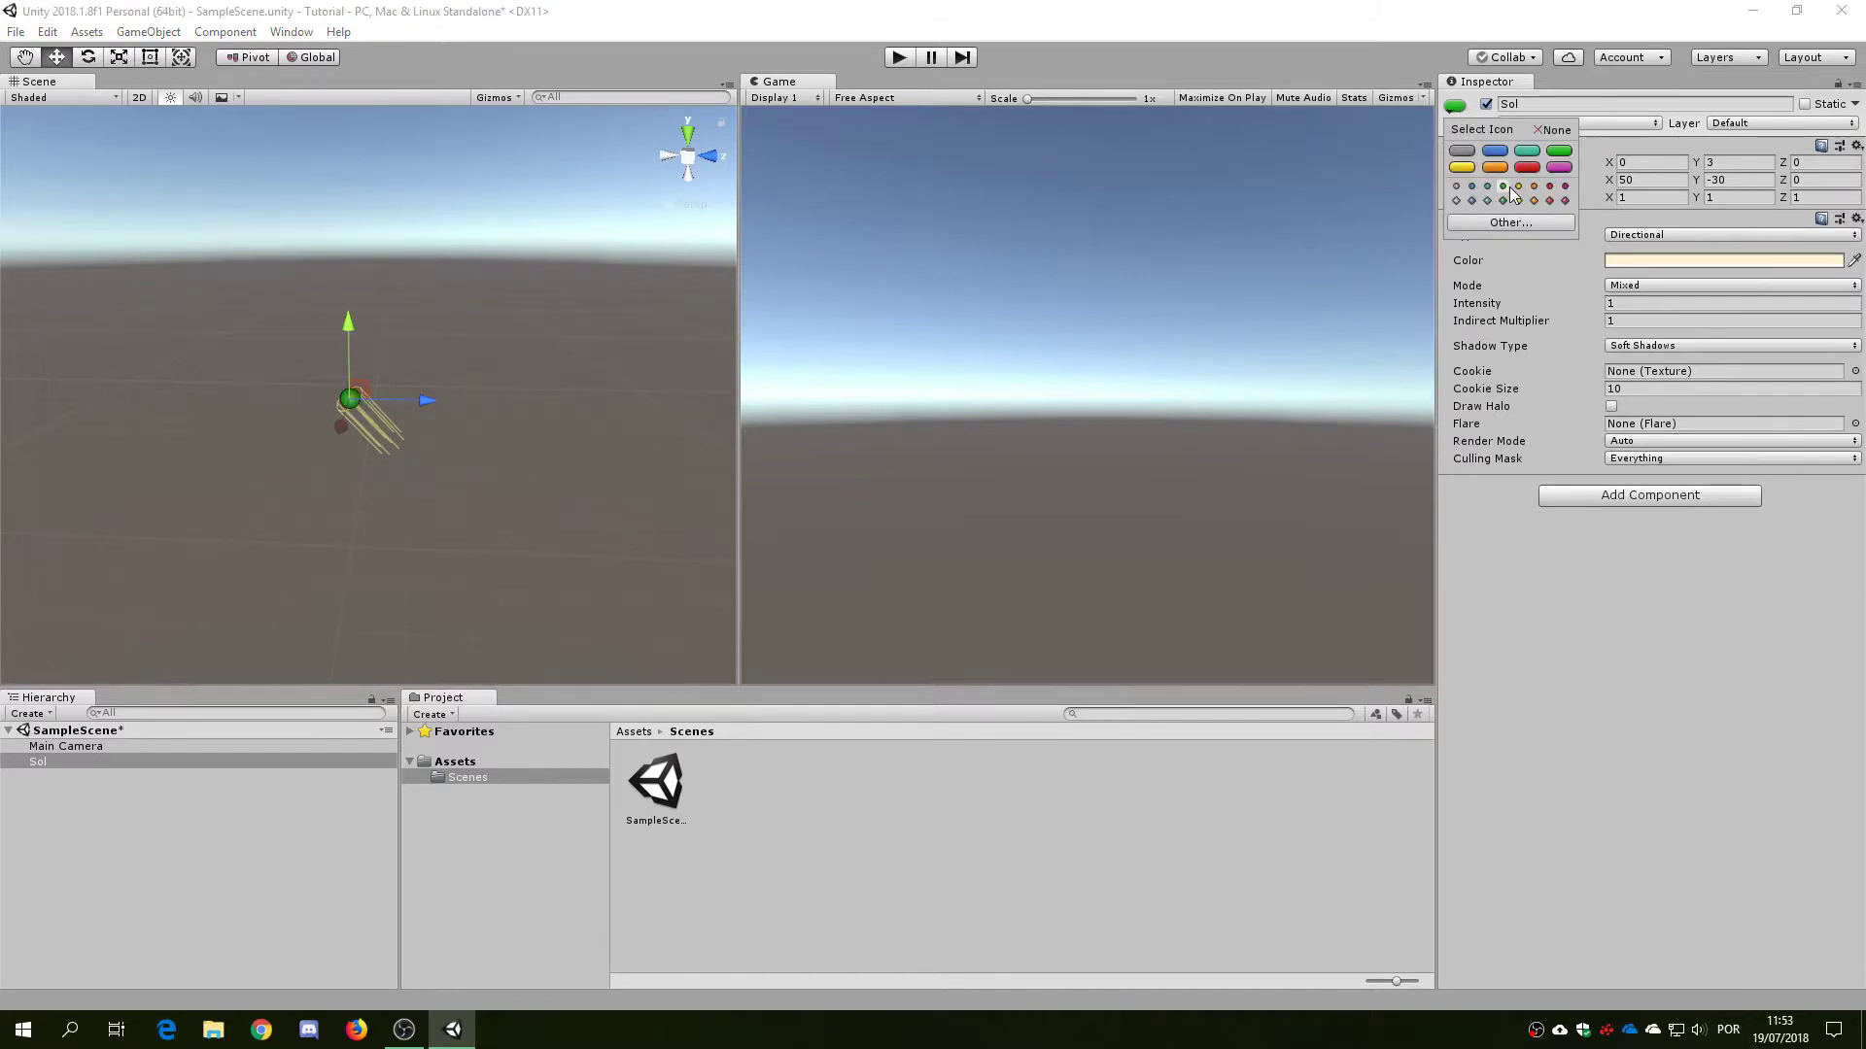
pyautogui.click(1497, 152)
pyautogui.click(1547, 135)
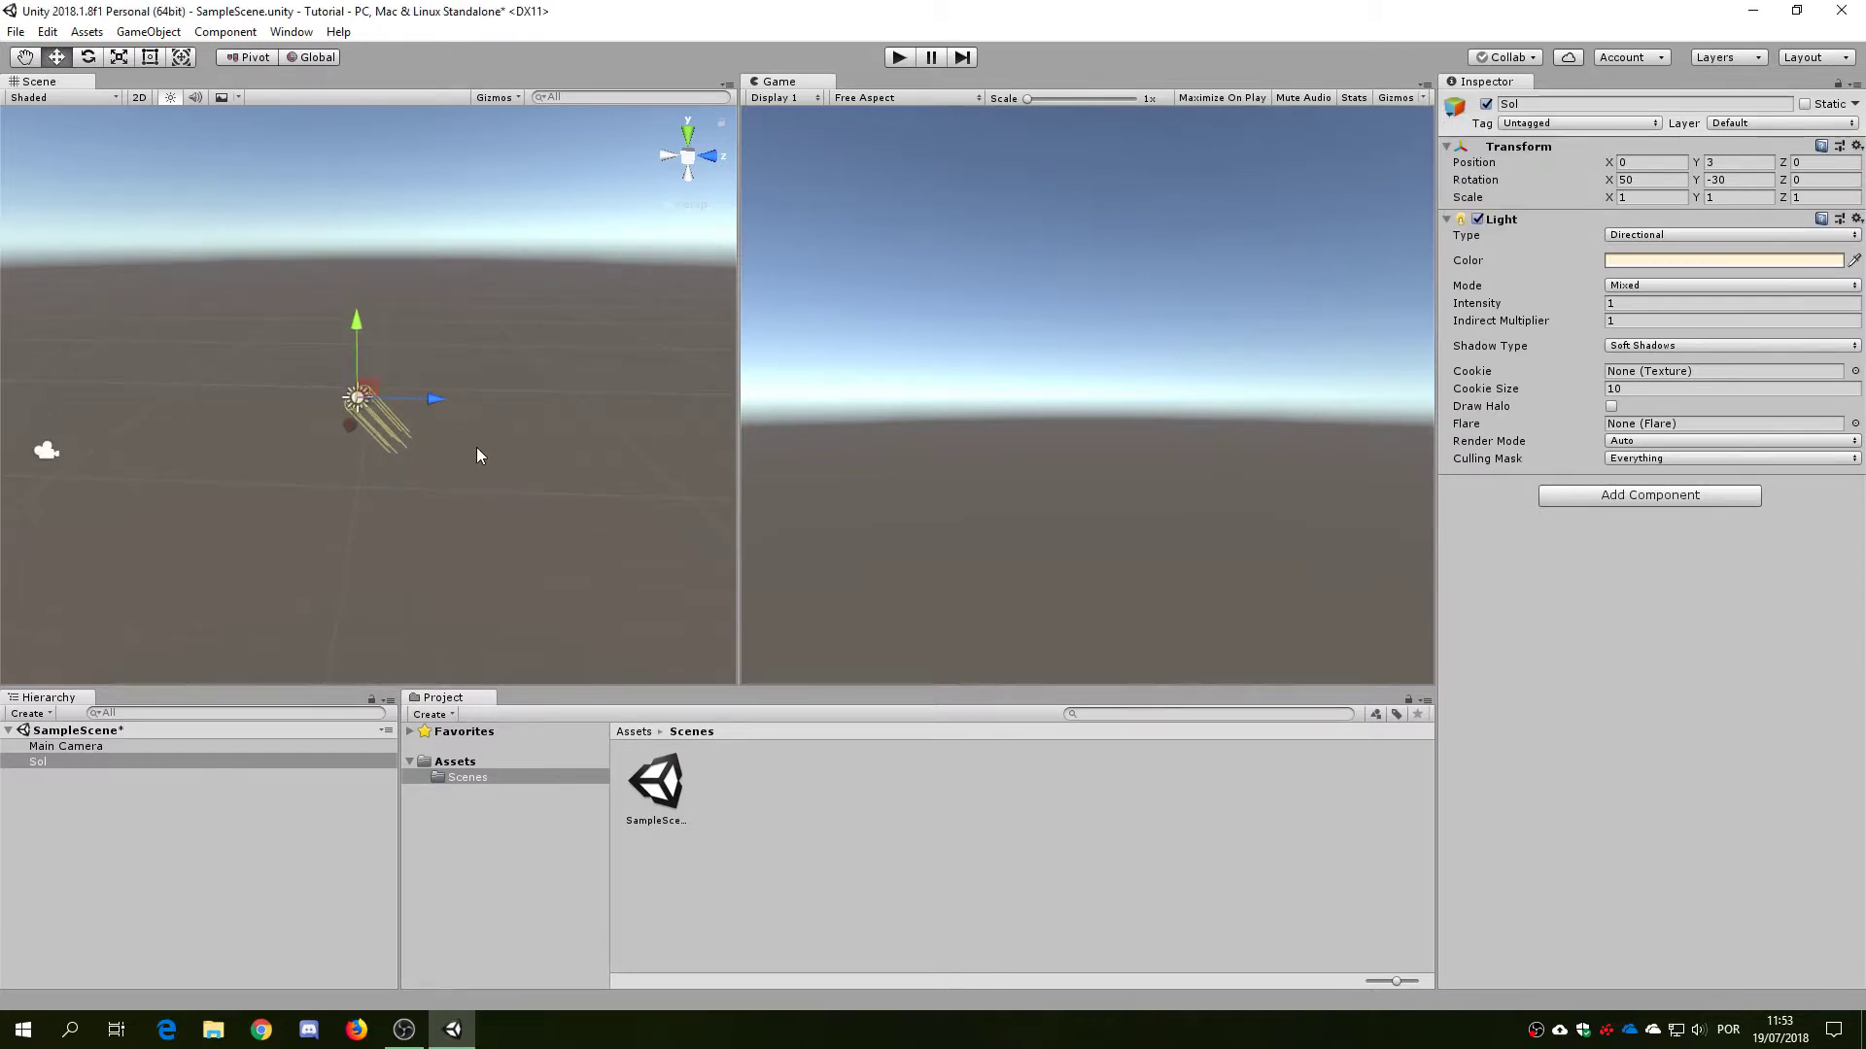
pyautogui.moveTo(479, 449); pyautogui.dragTo(599, 435, button='middle')
pyautogui.click(1455, 105)
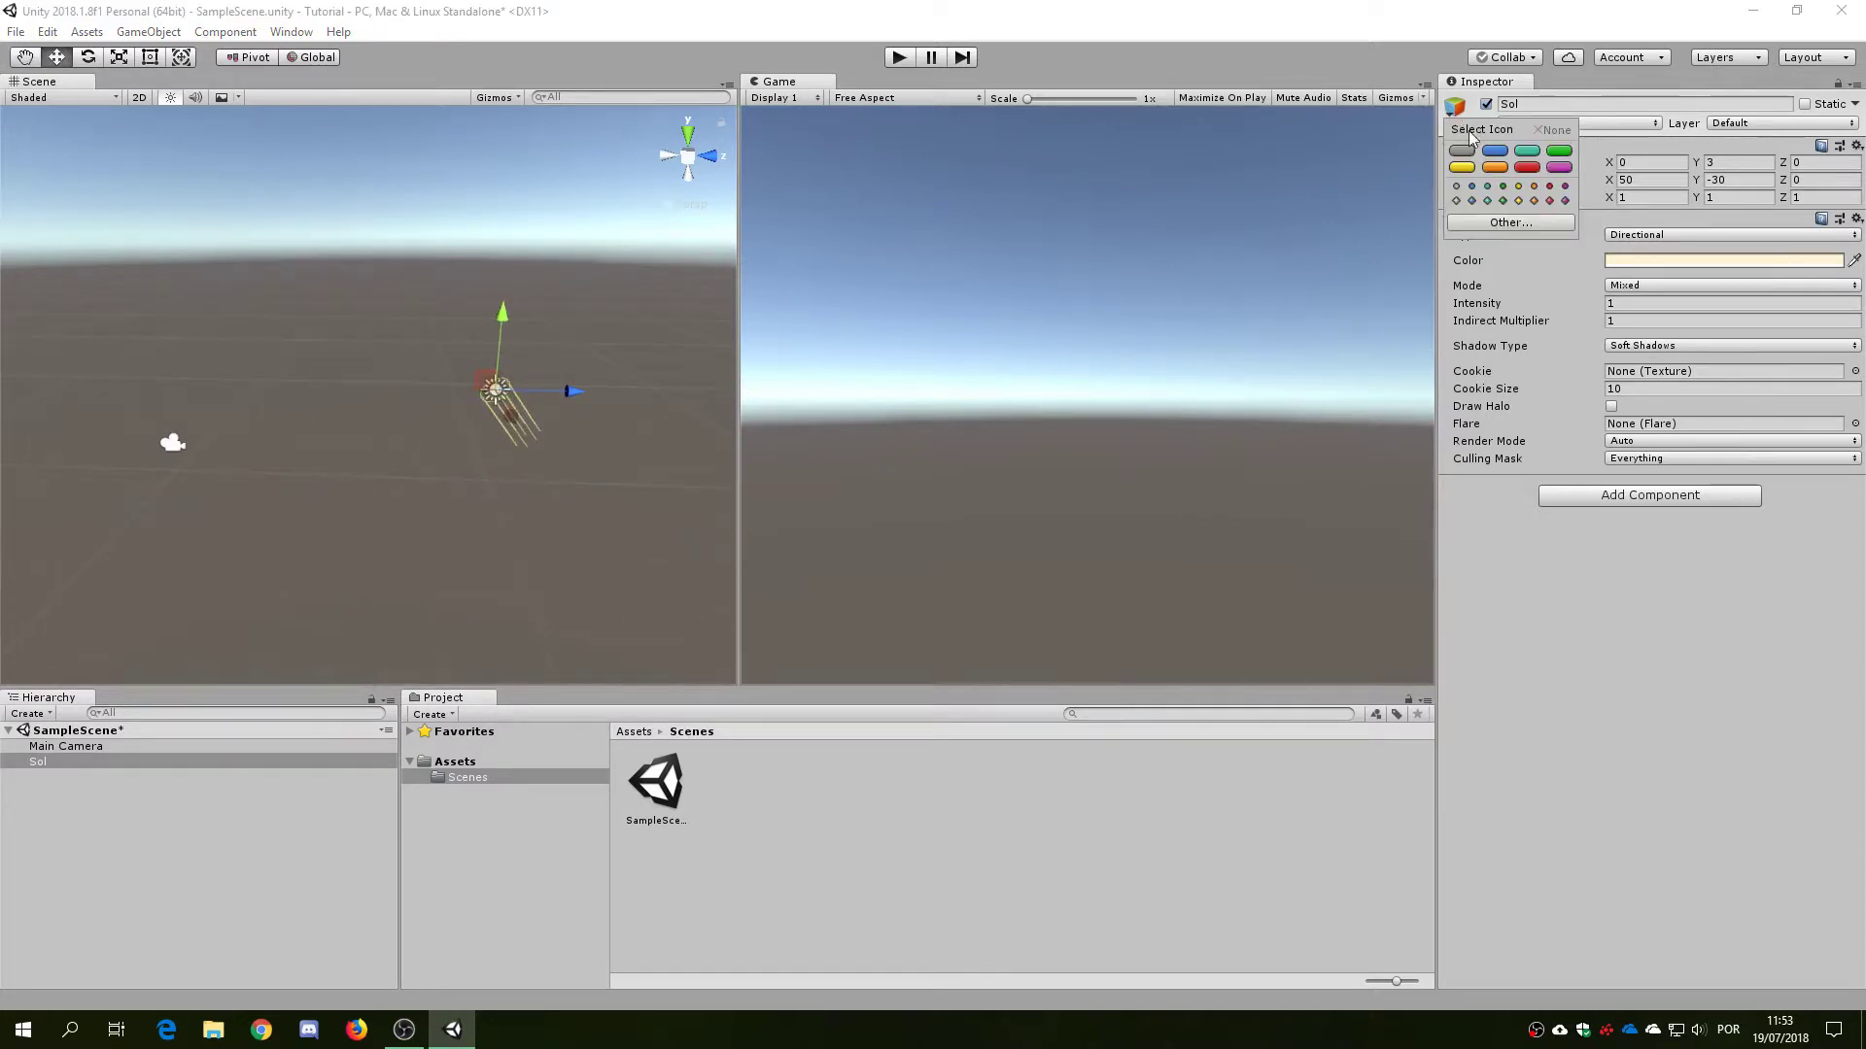
pyautogui.click(522, 392)
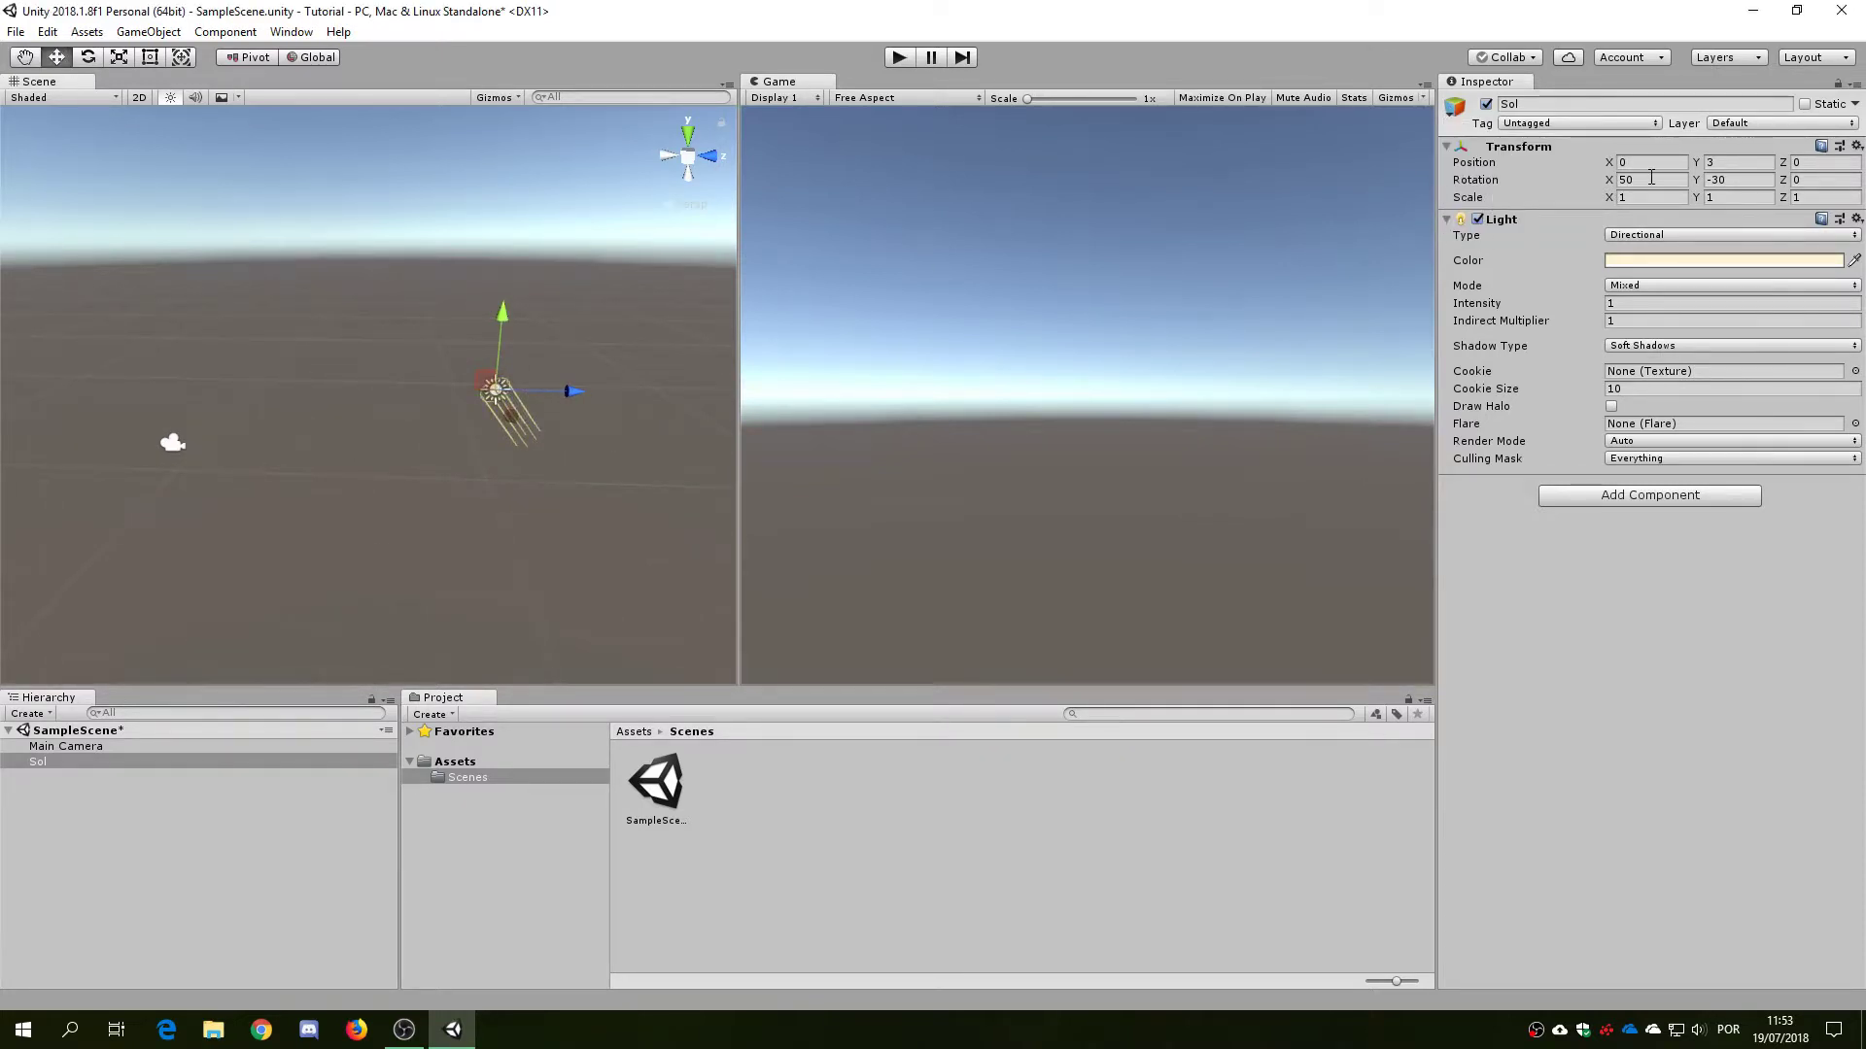
pyautogui.click(1691, 129)
pyautogui.click(1673, 129)
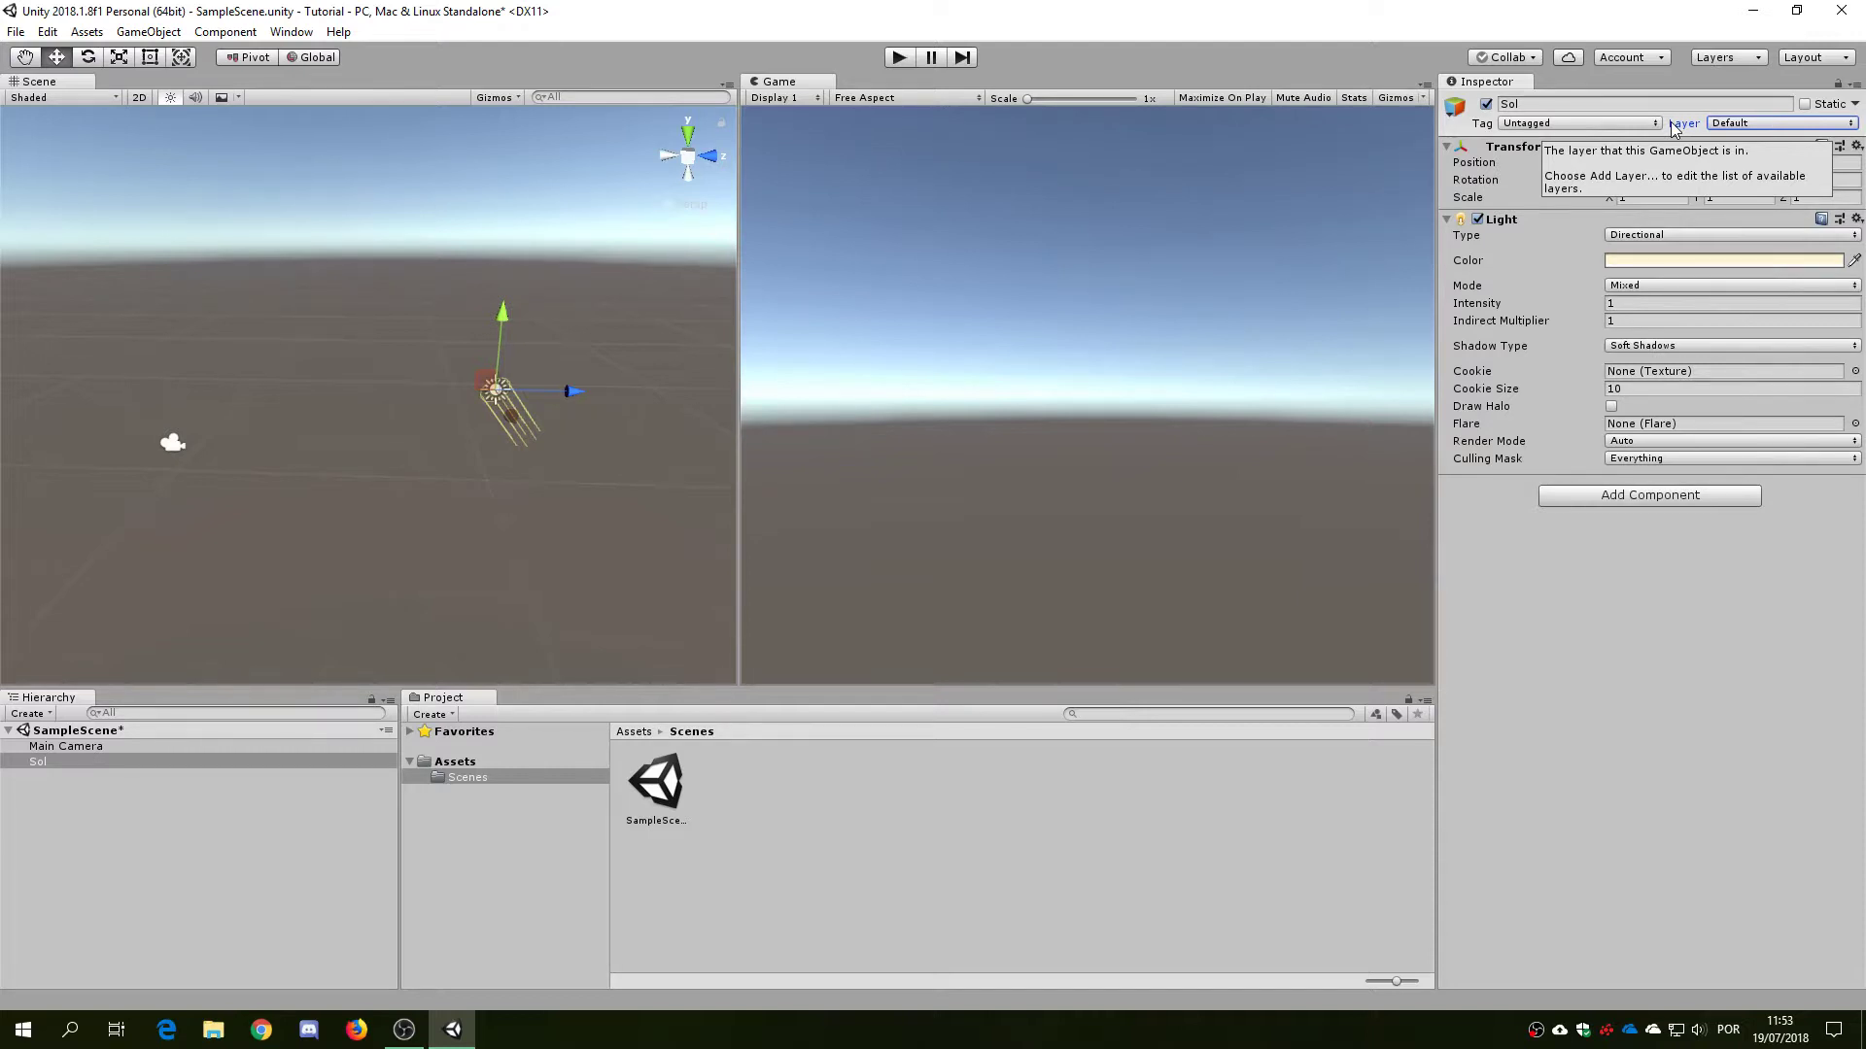
pyautogui.click(1804, 104)
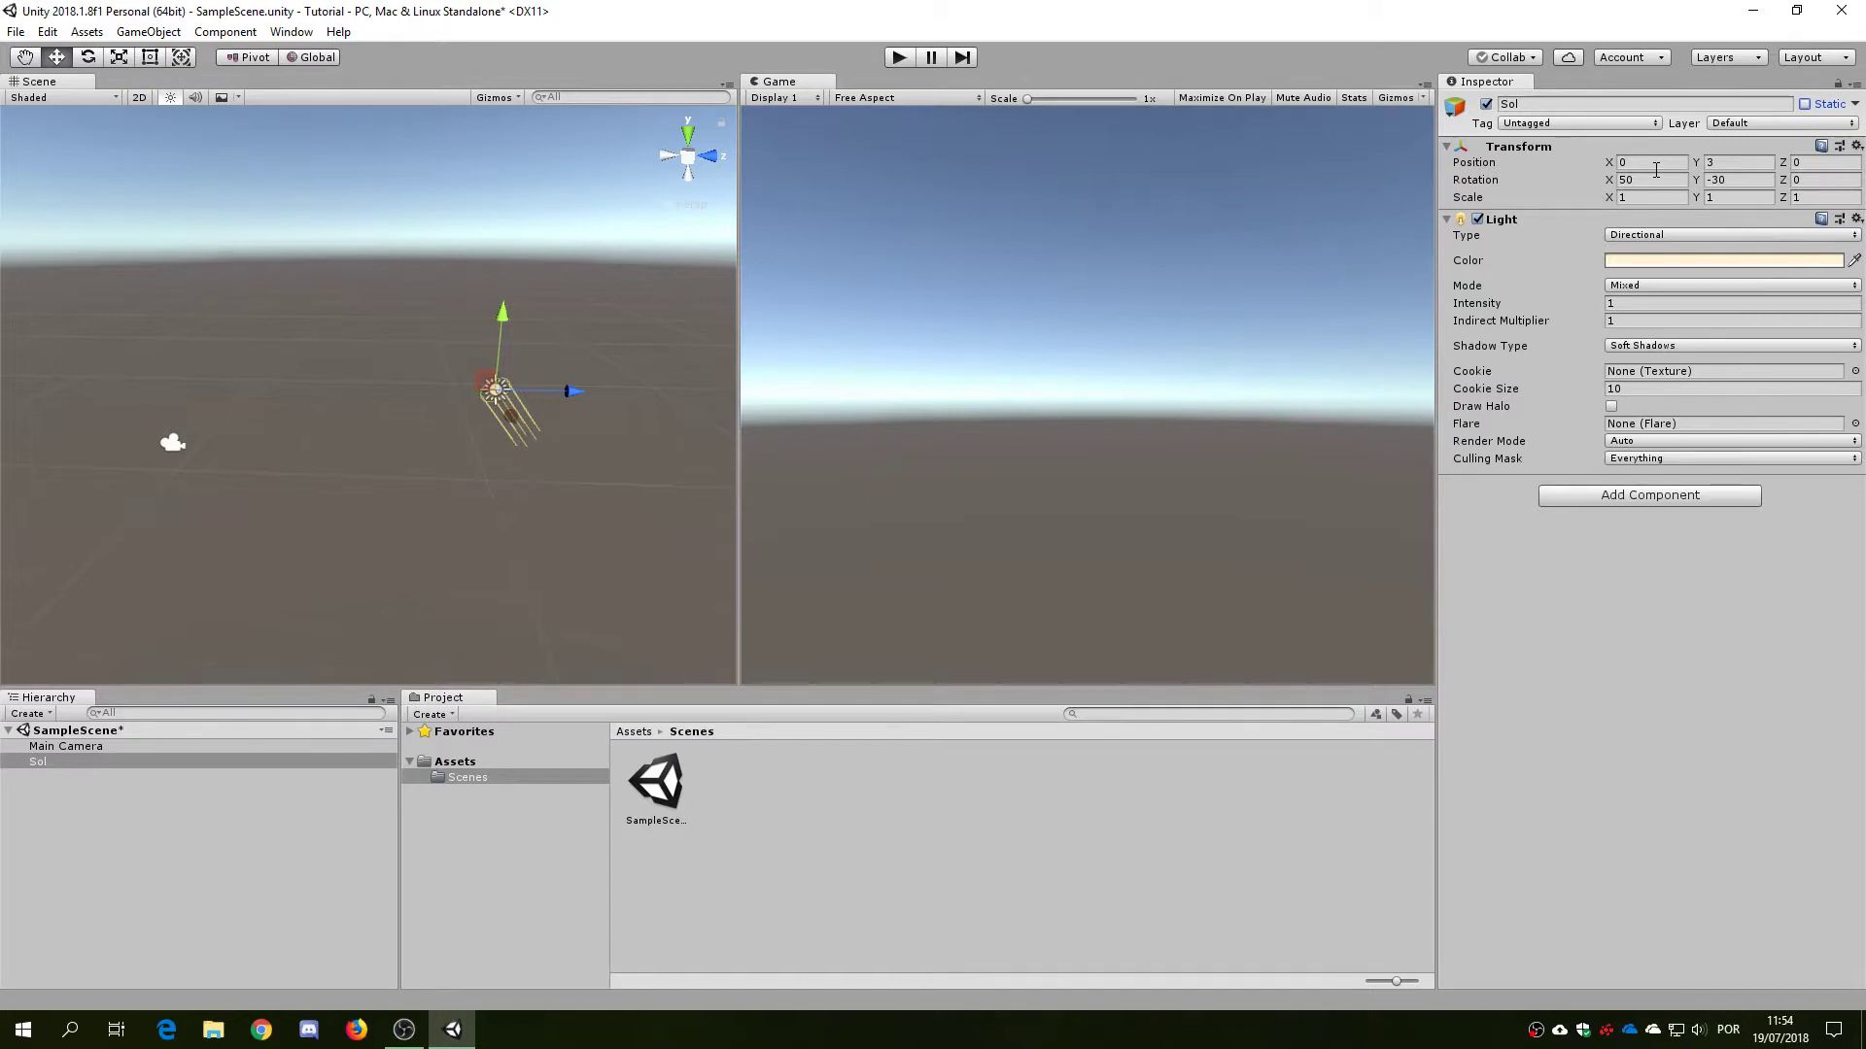
# Tilt and orbit the Scene view upward to see Sol against the sky
pyautogui.press('Tab')
pyautogui.press('Tab')
pyautogui.moveTo(702, 448); pyautogui.dragTo(423, 377, button='right')
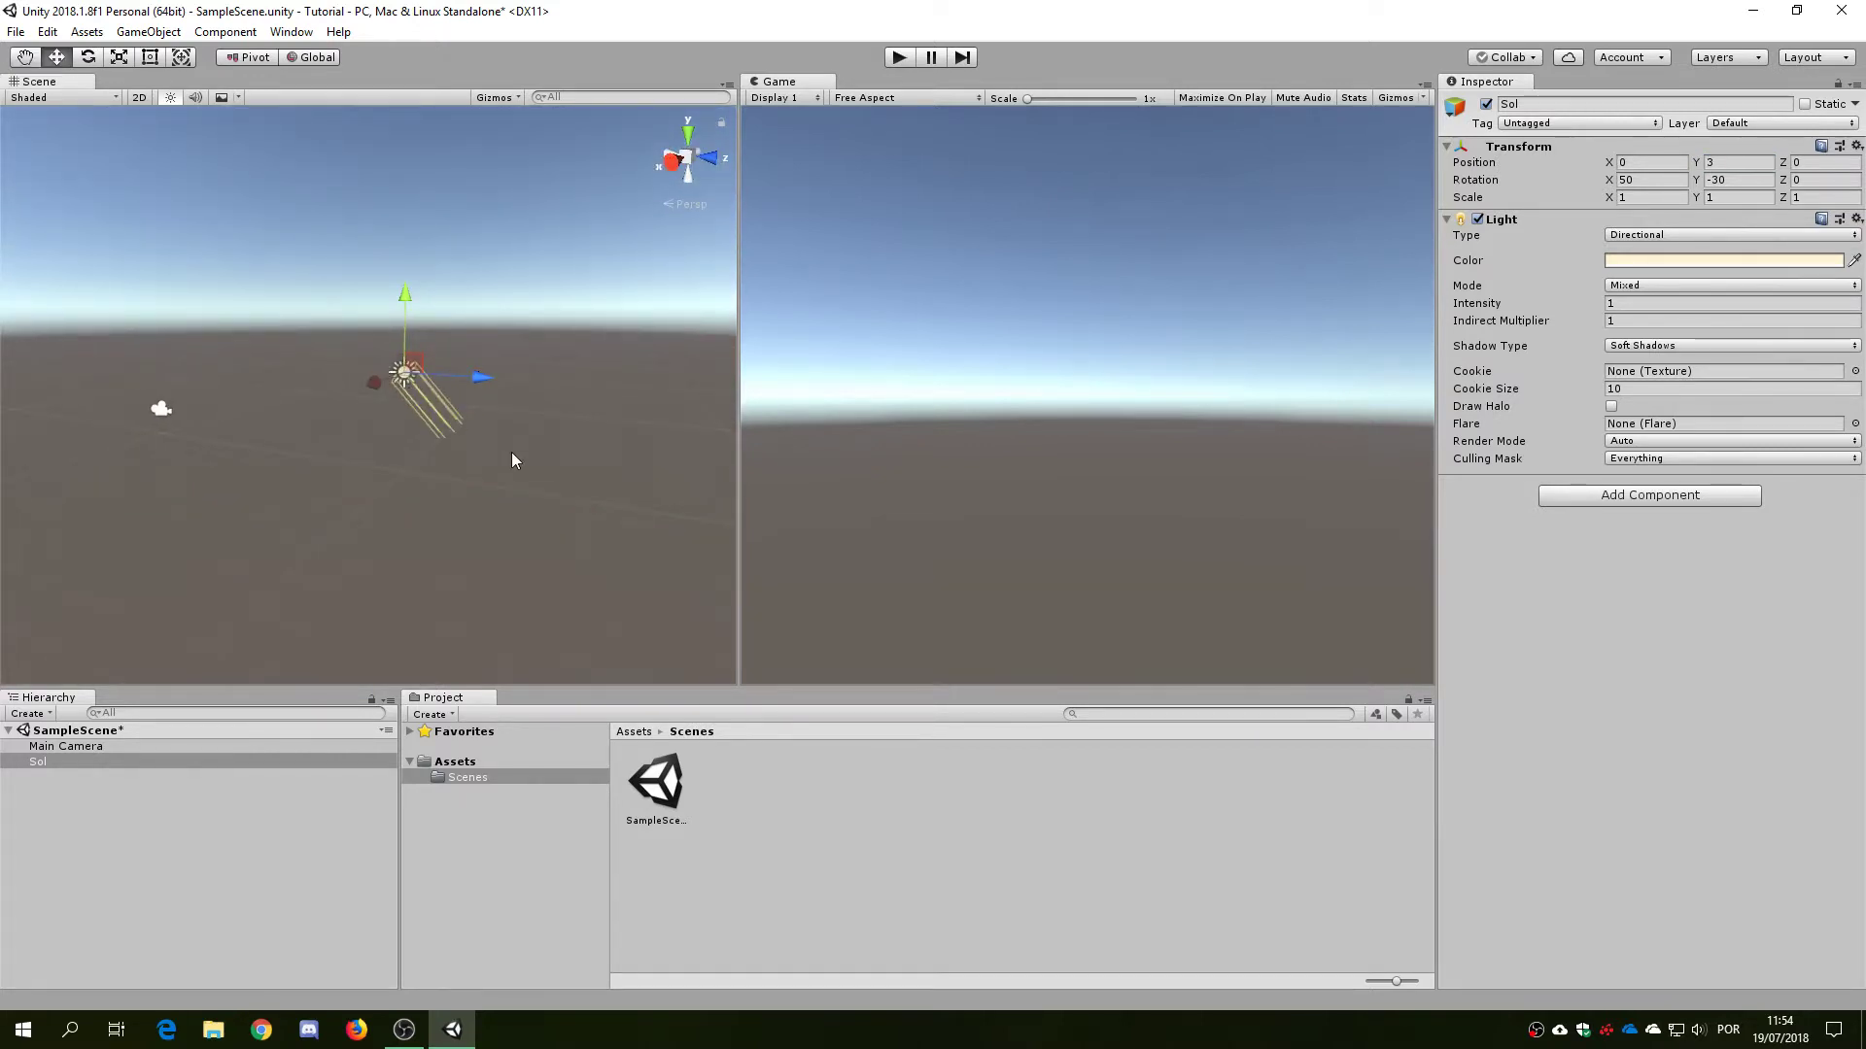
pyautogui.moveTo(511, 452); pyautogui.dragTo(434, 405, button='right')
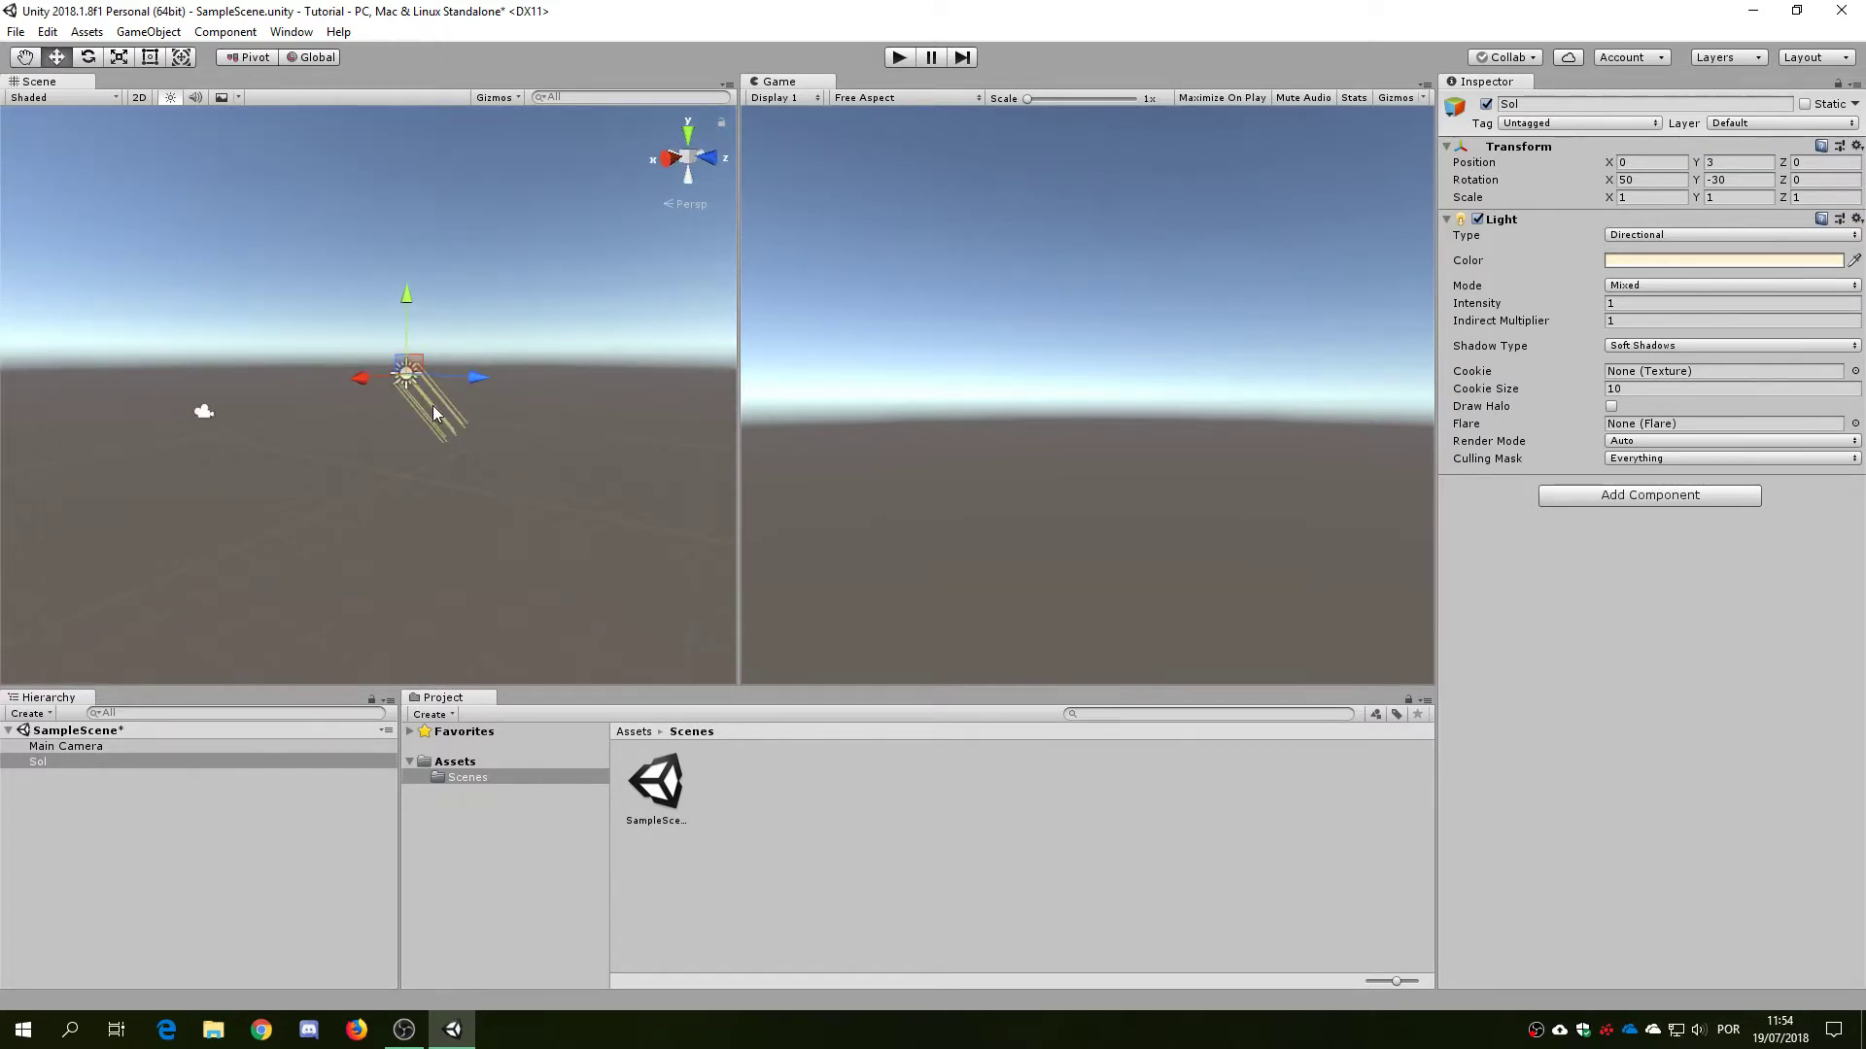
pyautogui.scroll(5, 447, 393)
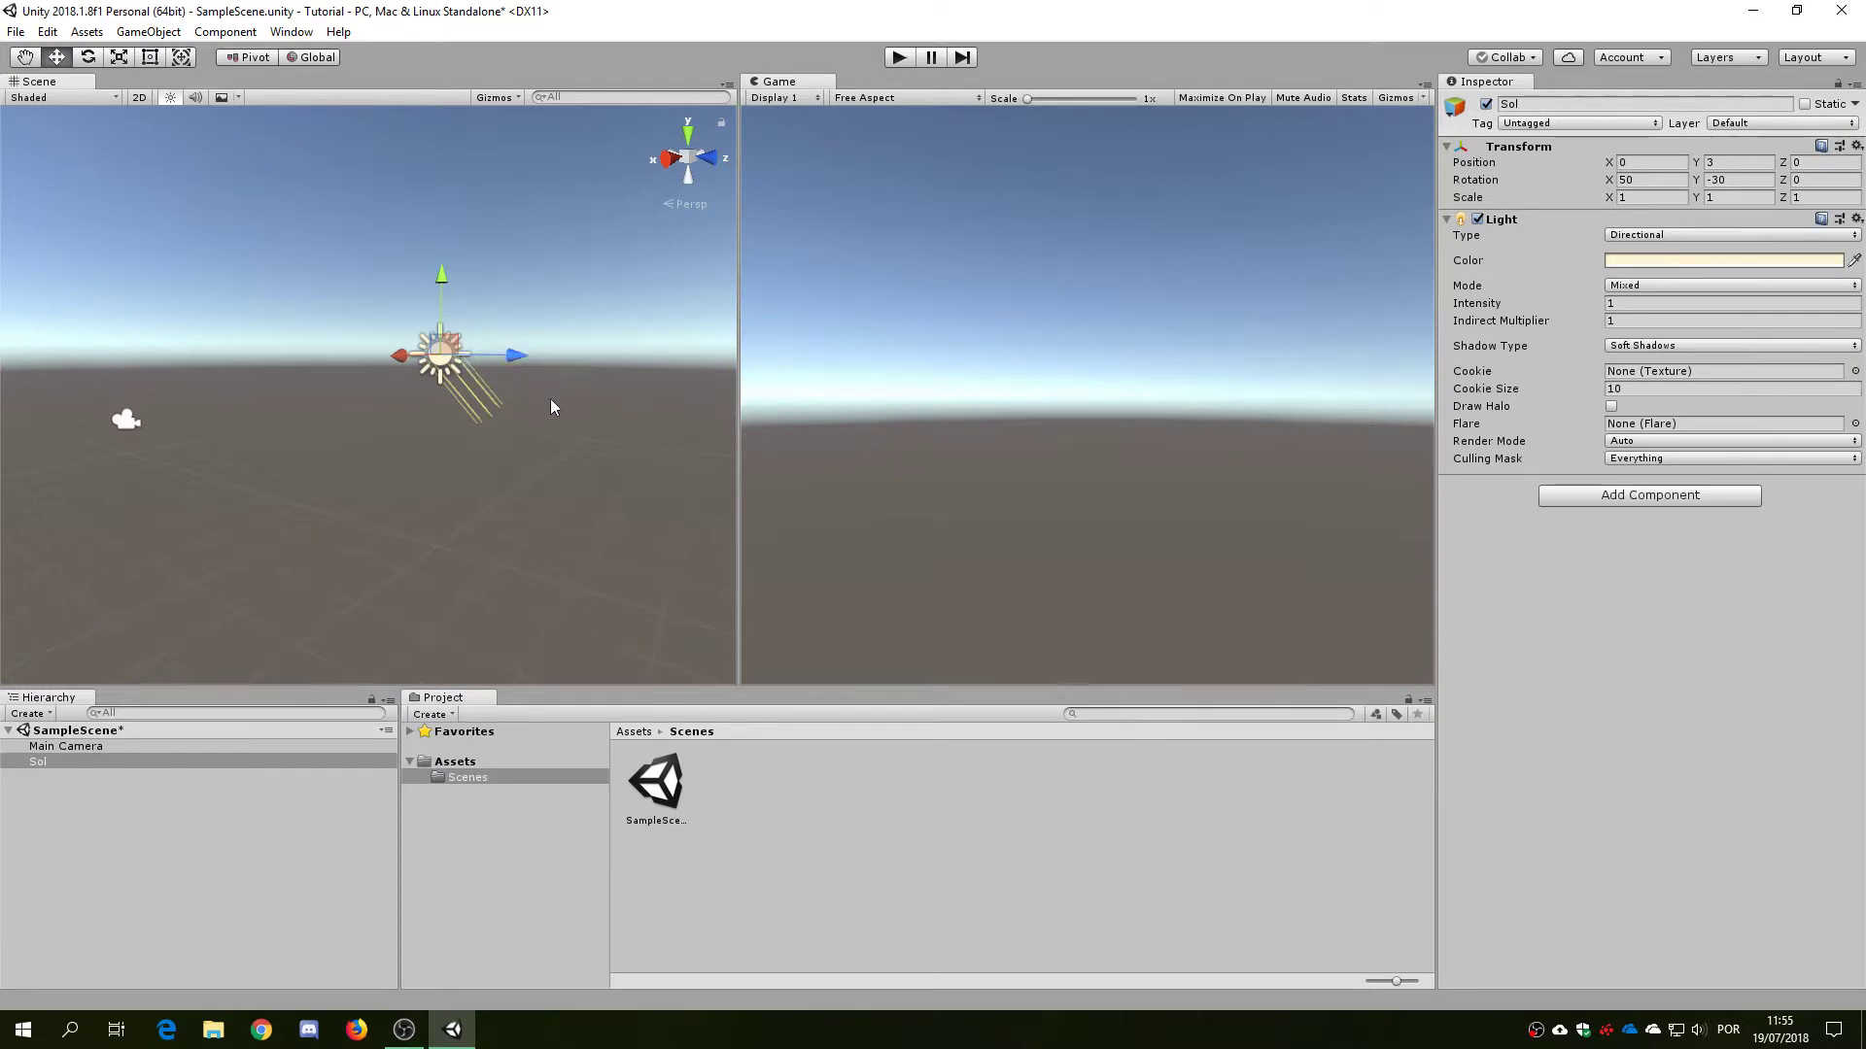
pyautogui.moveTo(635, 476)
pyautogui.mouseDown(button='right')
pyautogui.moveTo(451, 284)
pyautogui.moveTo(397, 255)
pyautogui.mouseUp(button='right')
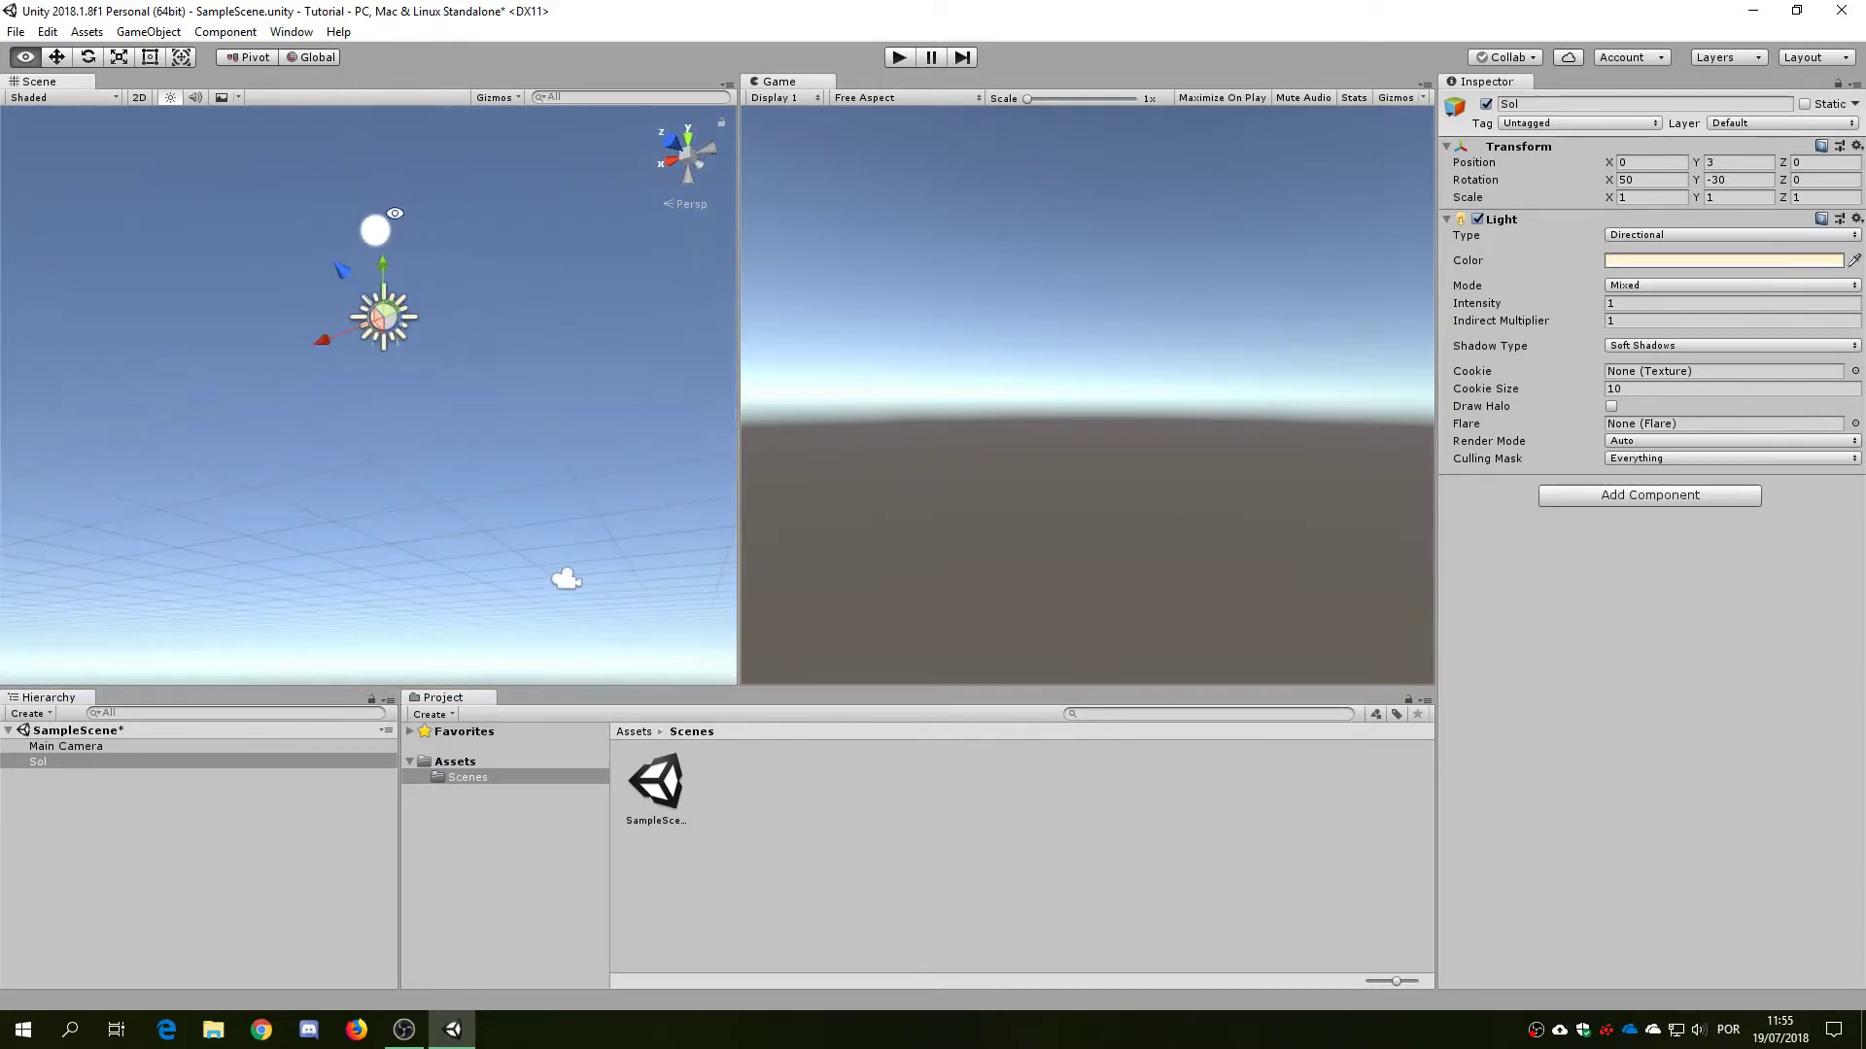
pyautogui.moveTo(397, 255)
pyautogui.mouseDown(button='right')
pyautogui.moveTo(380, 225)
pyautogui.moveTo(398, 227)
pyautogui.mouseUp(button='right')
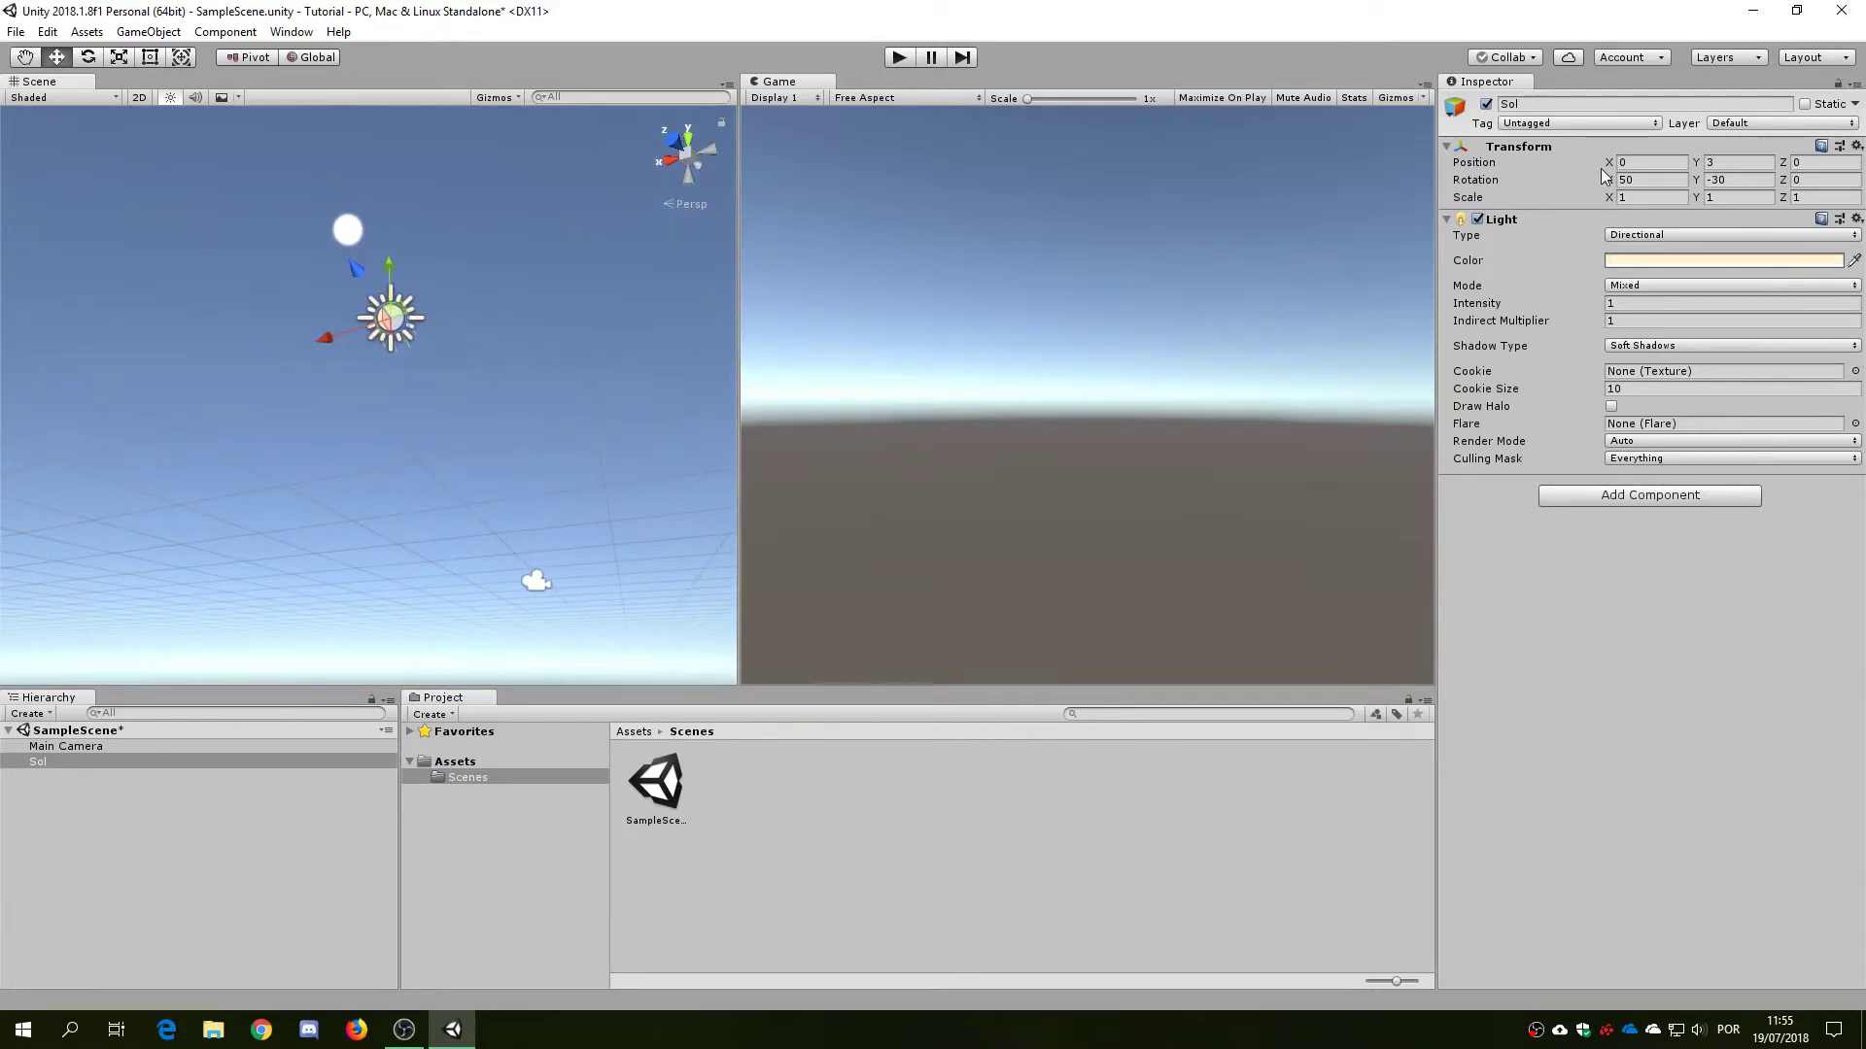
# Set Sol's position Y to 4 and scrub its rotation X from 50 down to 0
pyautogui.click(1720, 162)
pyautogui.write('4')
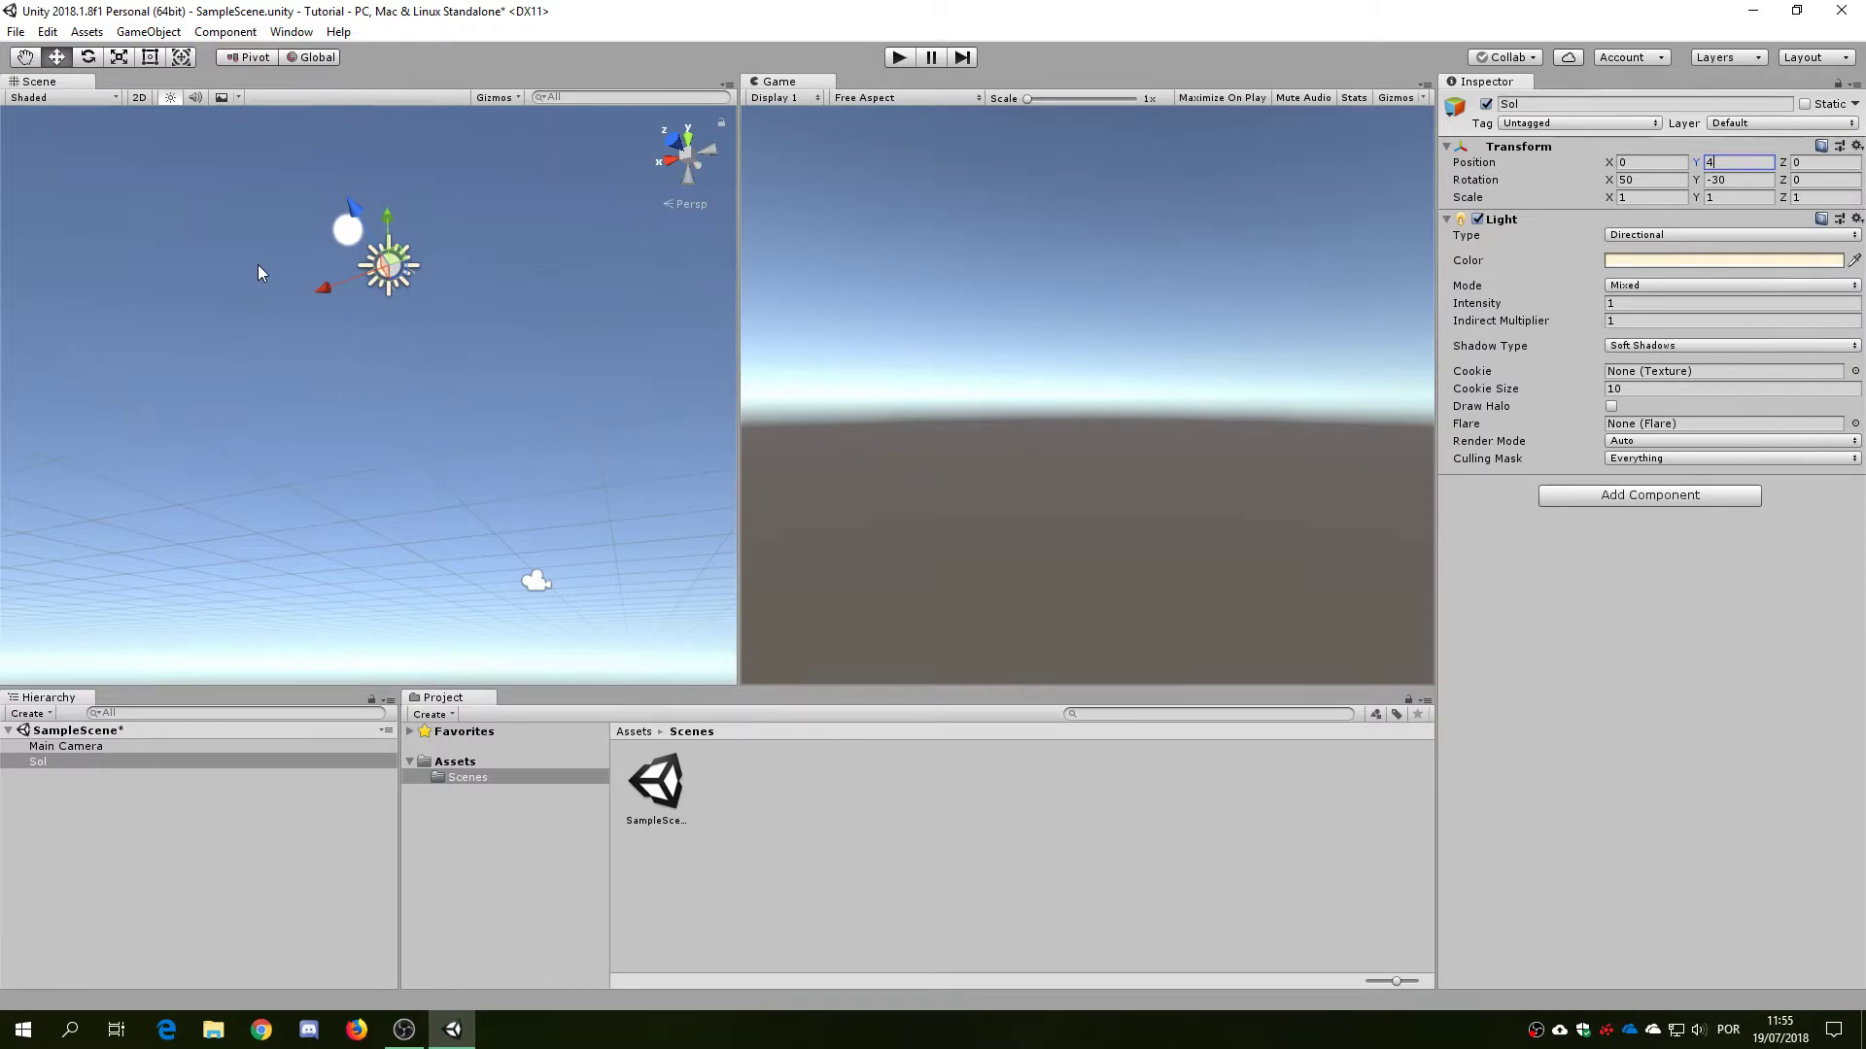
pyautogui.moveTo(306, 291)
pyautogui.keyDown('alt'); pyautogui.mouseDown()
pyautogui.moveTo(393, 456)
pyautogui.moveTo(404, 360)
pyautogui.mouseUp(); pyautogui.keyUp('alt')
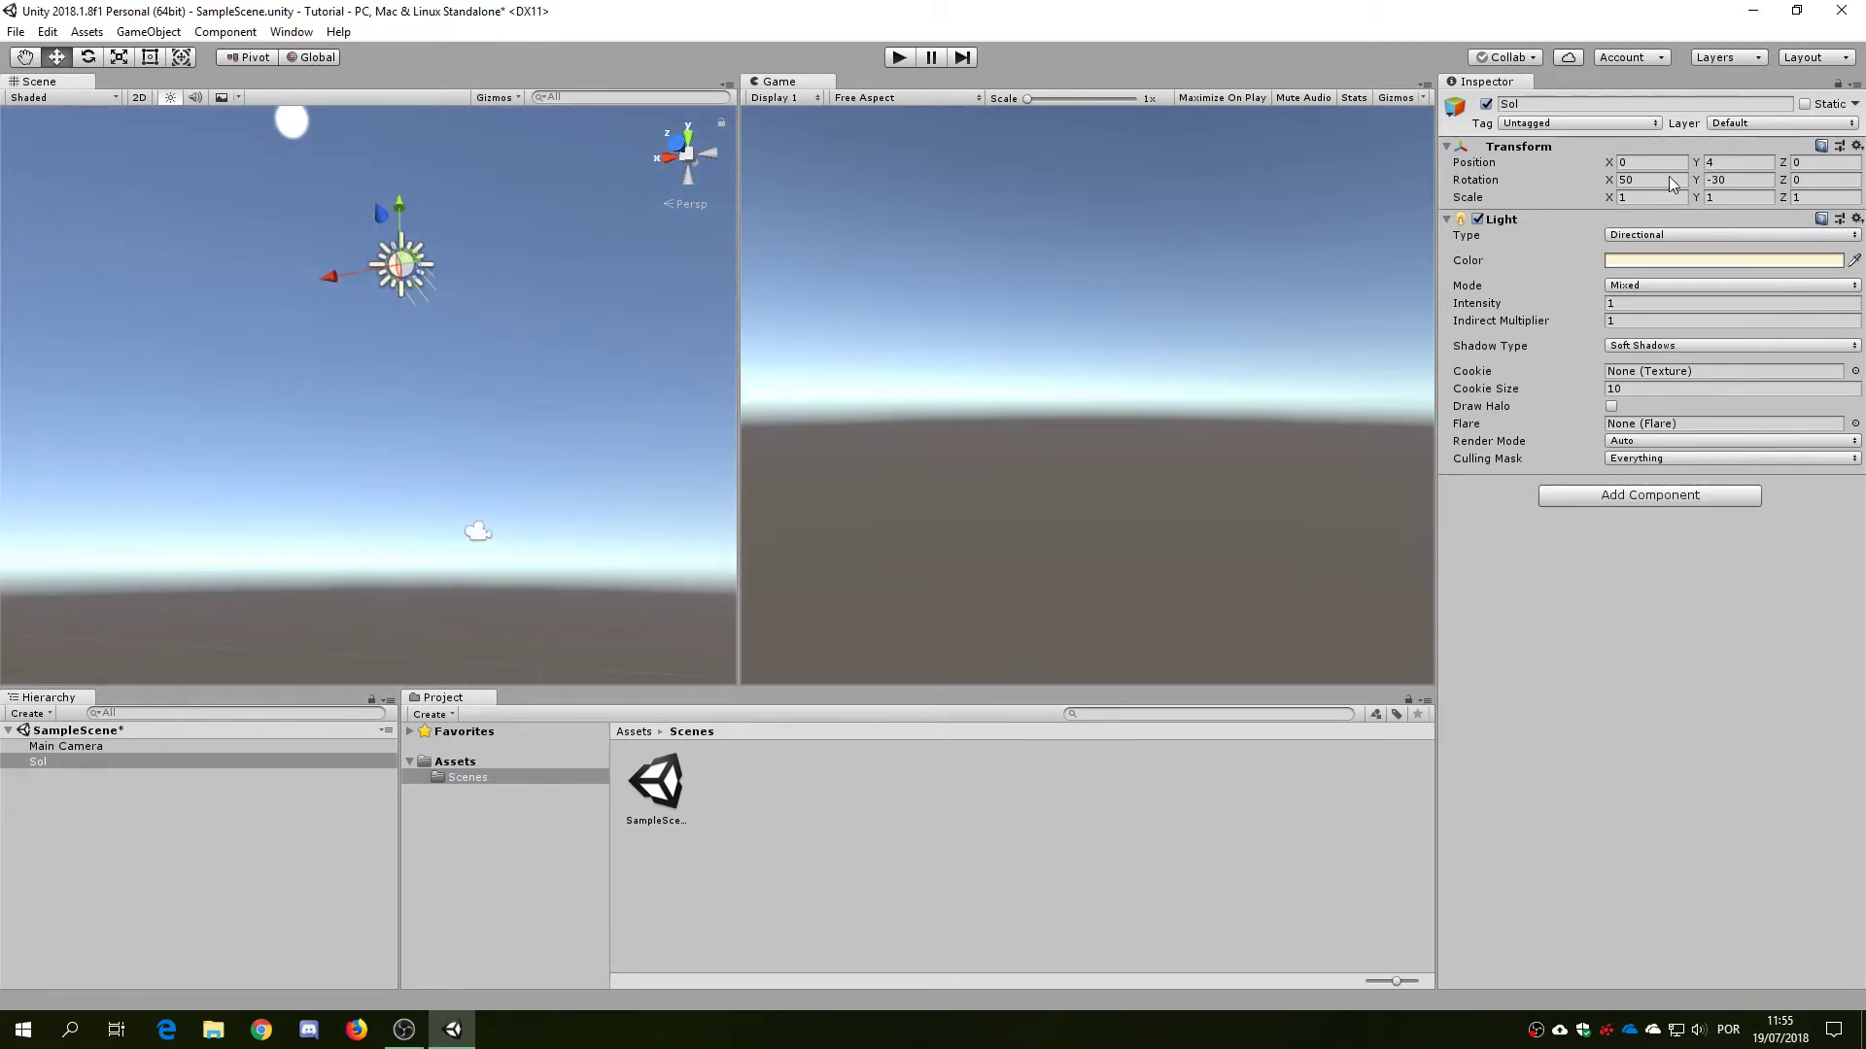
pyautogui.click(1795, 180)
pyautogui.click(1611, 182)
pyautogui.moveTo(1609, 181); pyautogui.dragTo(1370, 167)
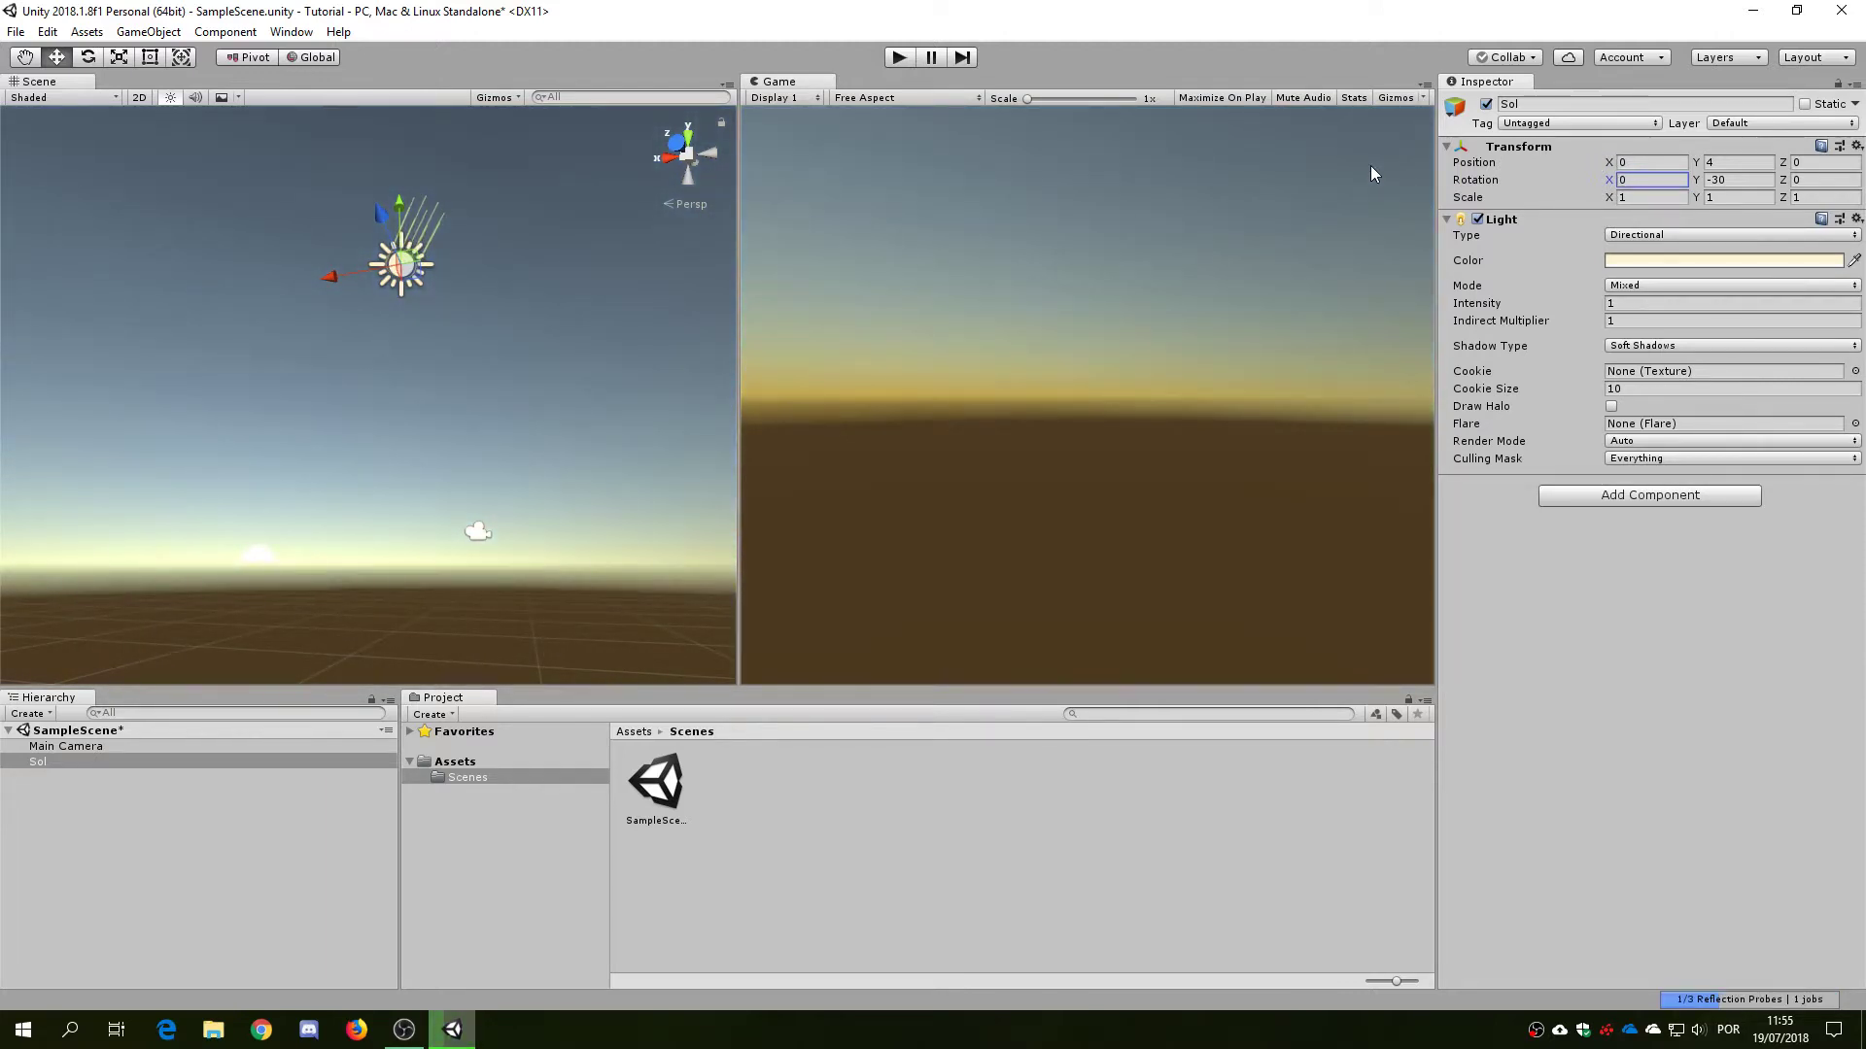
# Scrub Sol's rotation X through dusk and night to -308.7, back to daylight
pyautogui.moveTo(1371, 168); pyautogui.dragTo(1342, 169)
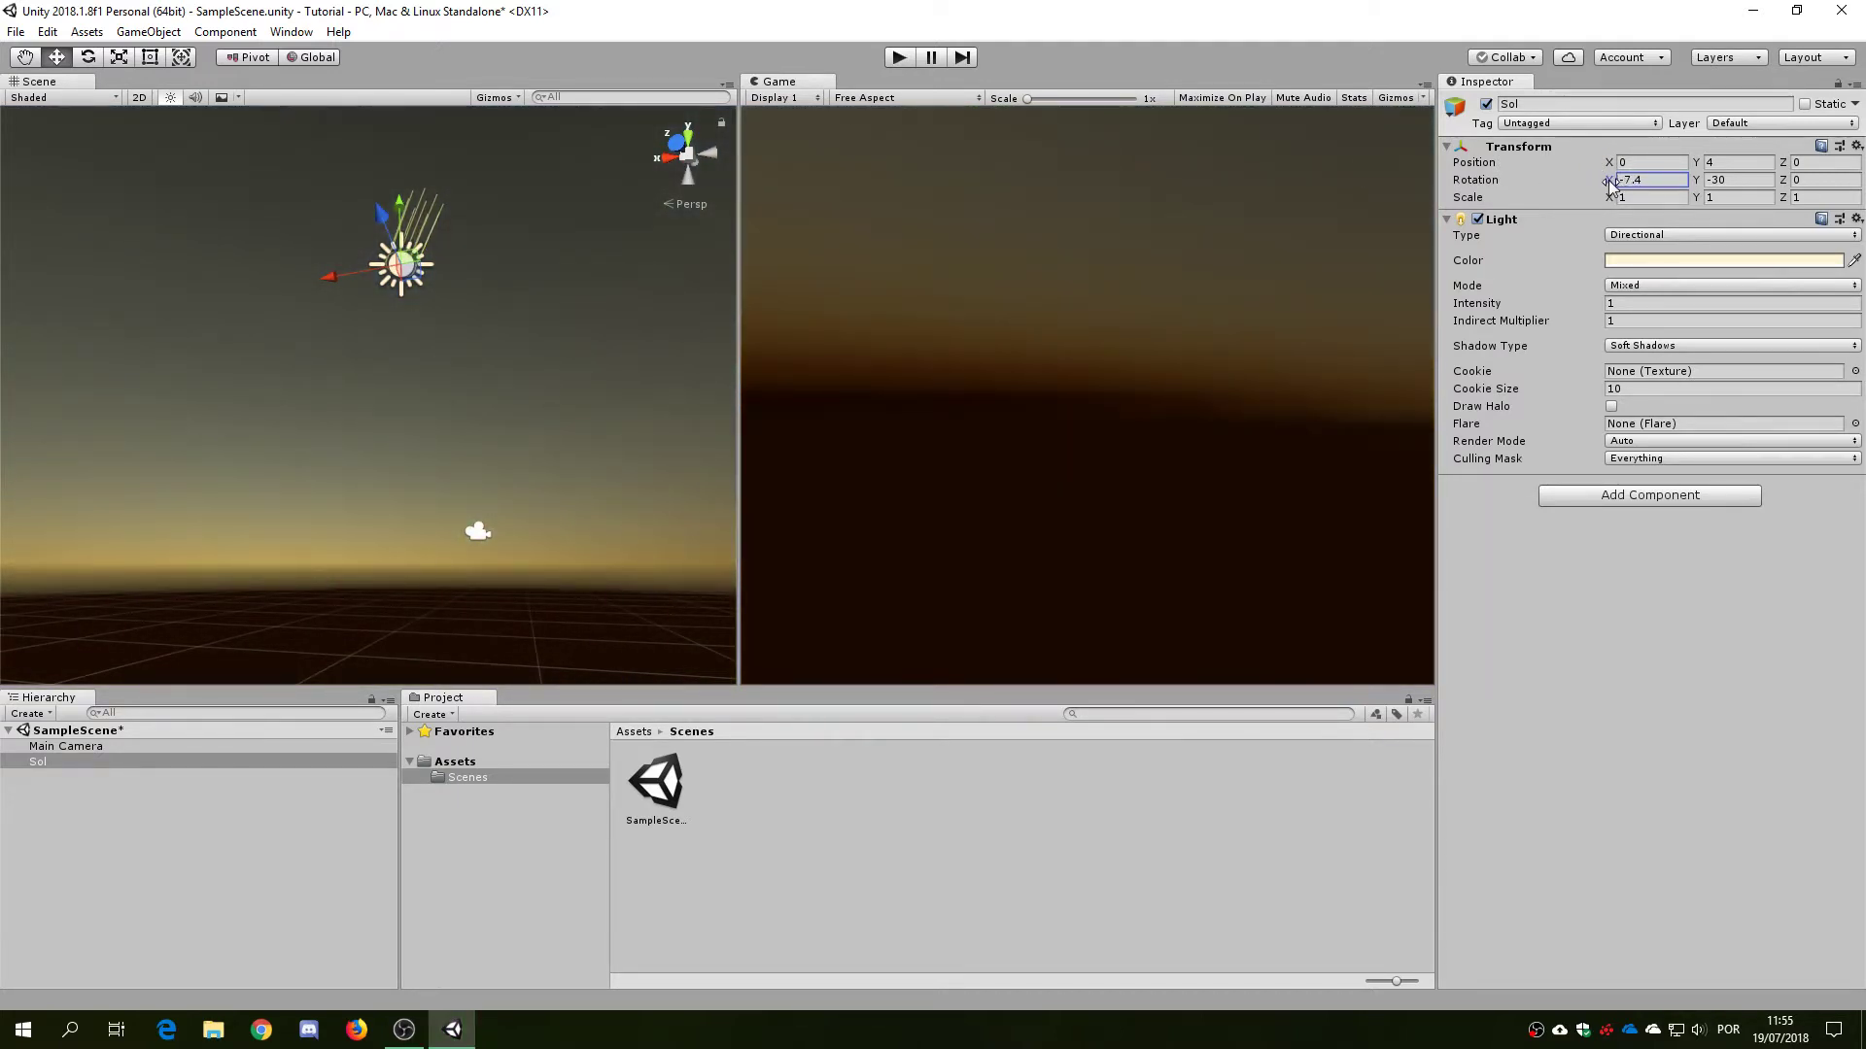
pyautogui.moveTo(1610, 183); pyautogui.dragTo(857, 196)
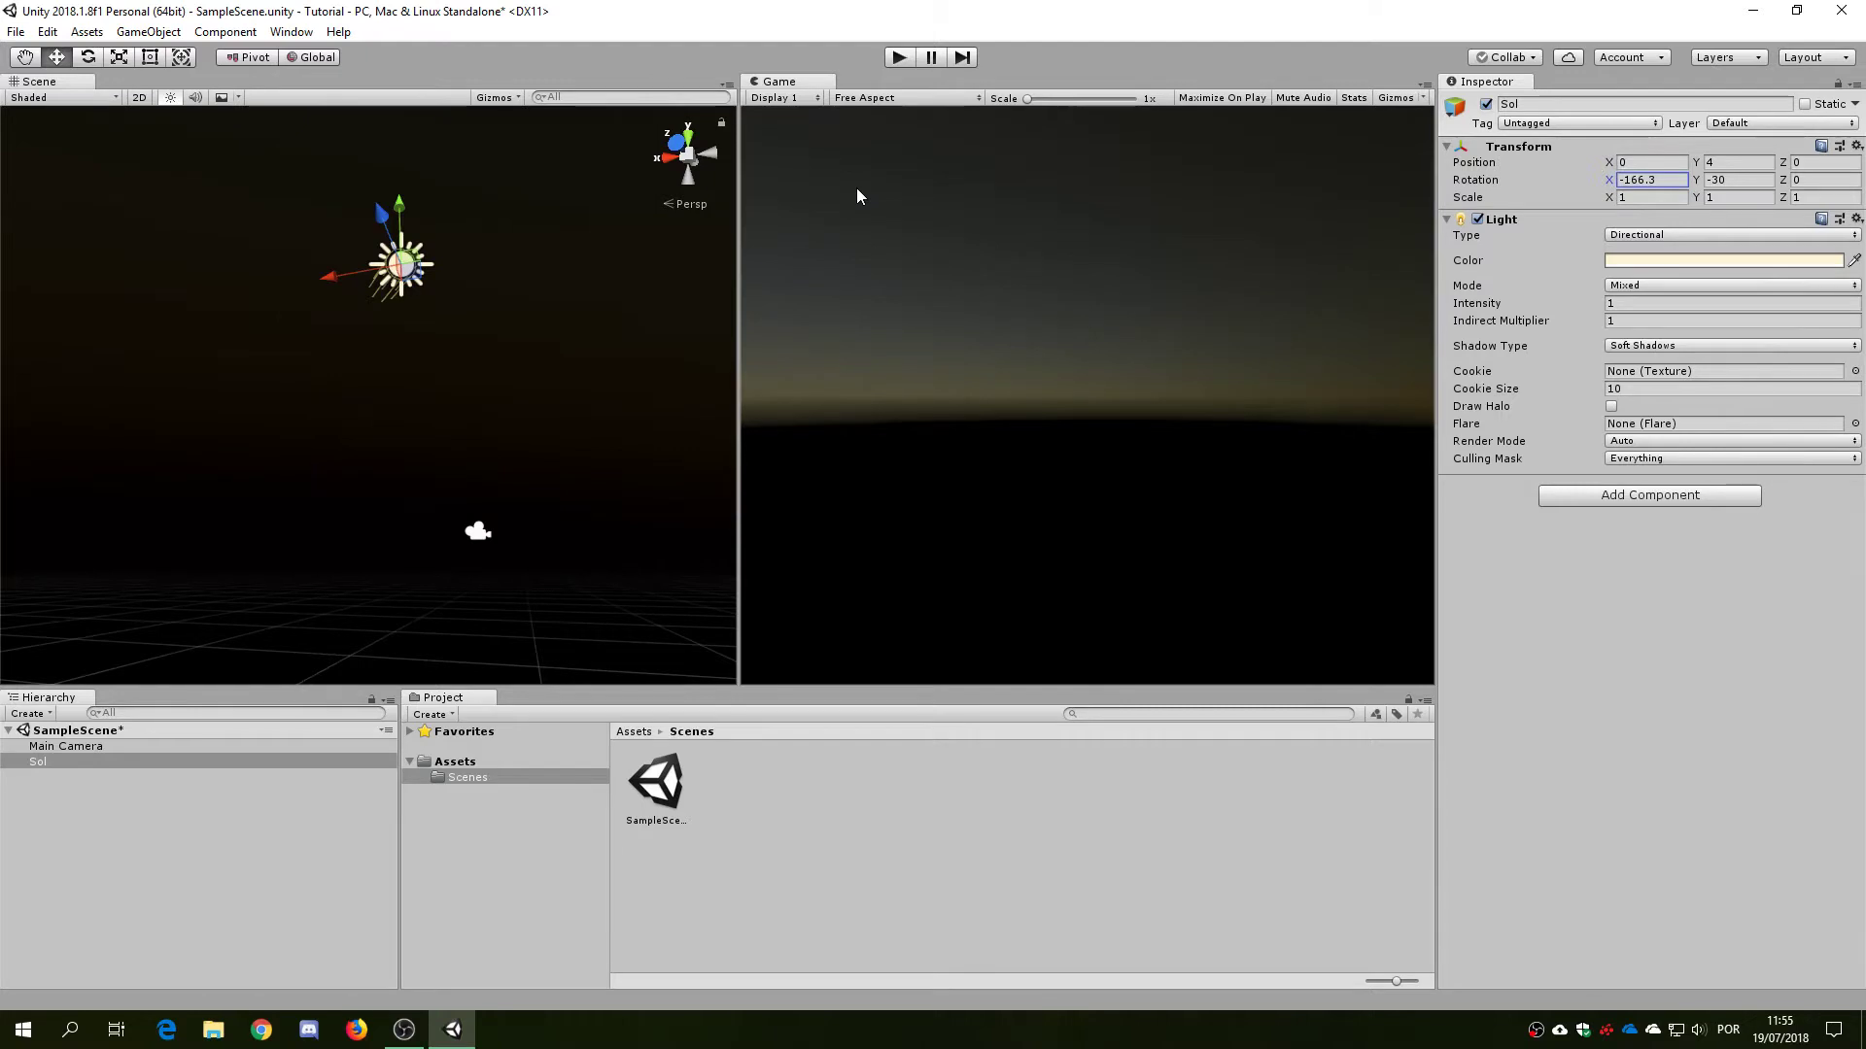
pyautogui.moveTo(856, 189)
pyautogui.mouseDown()
pyautogui.moveTo(602, 211)
pyautogui.moveTo(1846, 194)
pyautogui.moveTo(542, 211)
pyautogui.moveTo(533, 194)
pyautogui.moveTo(206, 194)
pyautogui.mouseUp()
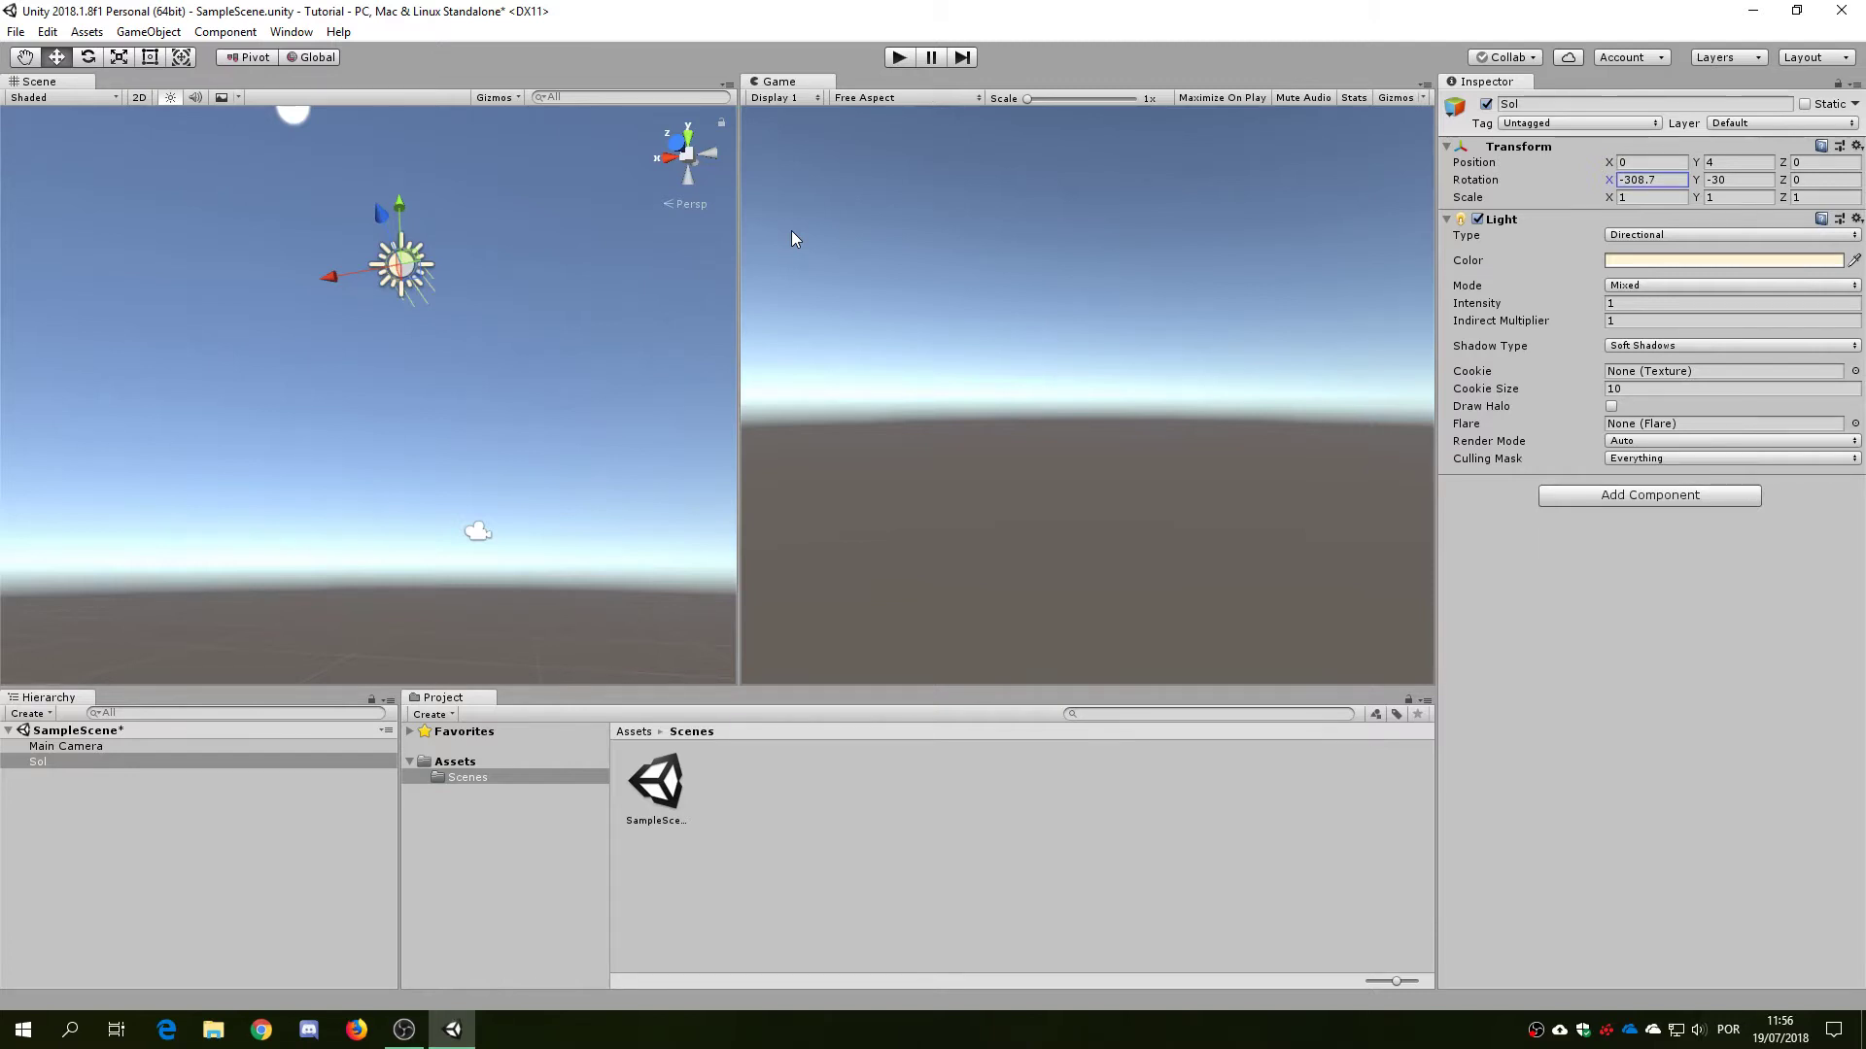
# Enter Sol's rotation as X 40, Y -23.67 and Z 0
pyautogui.click(1679, 183)
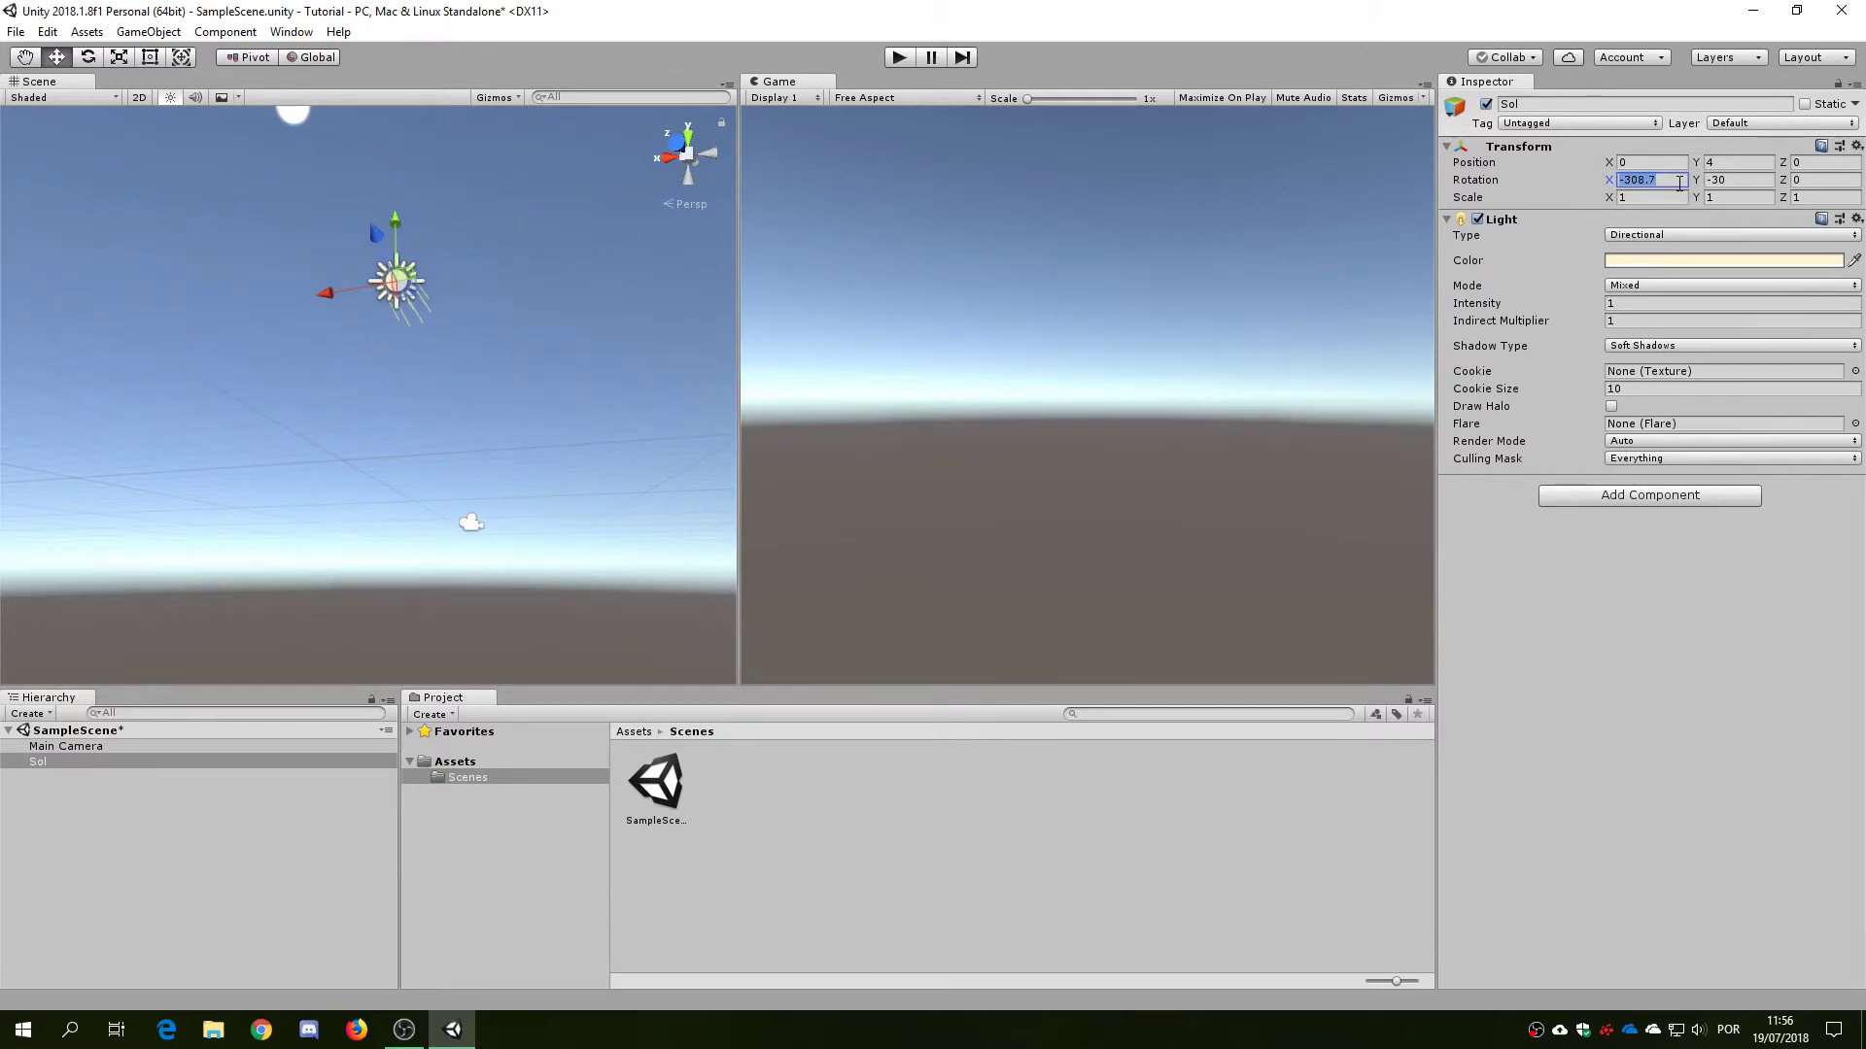
pyautogui.write('40')
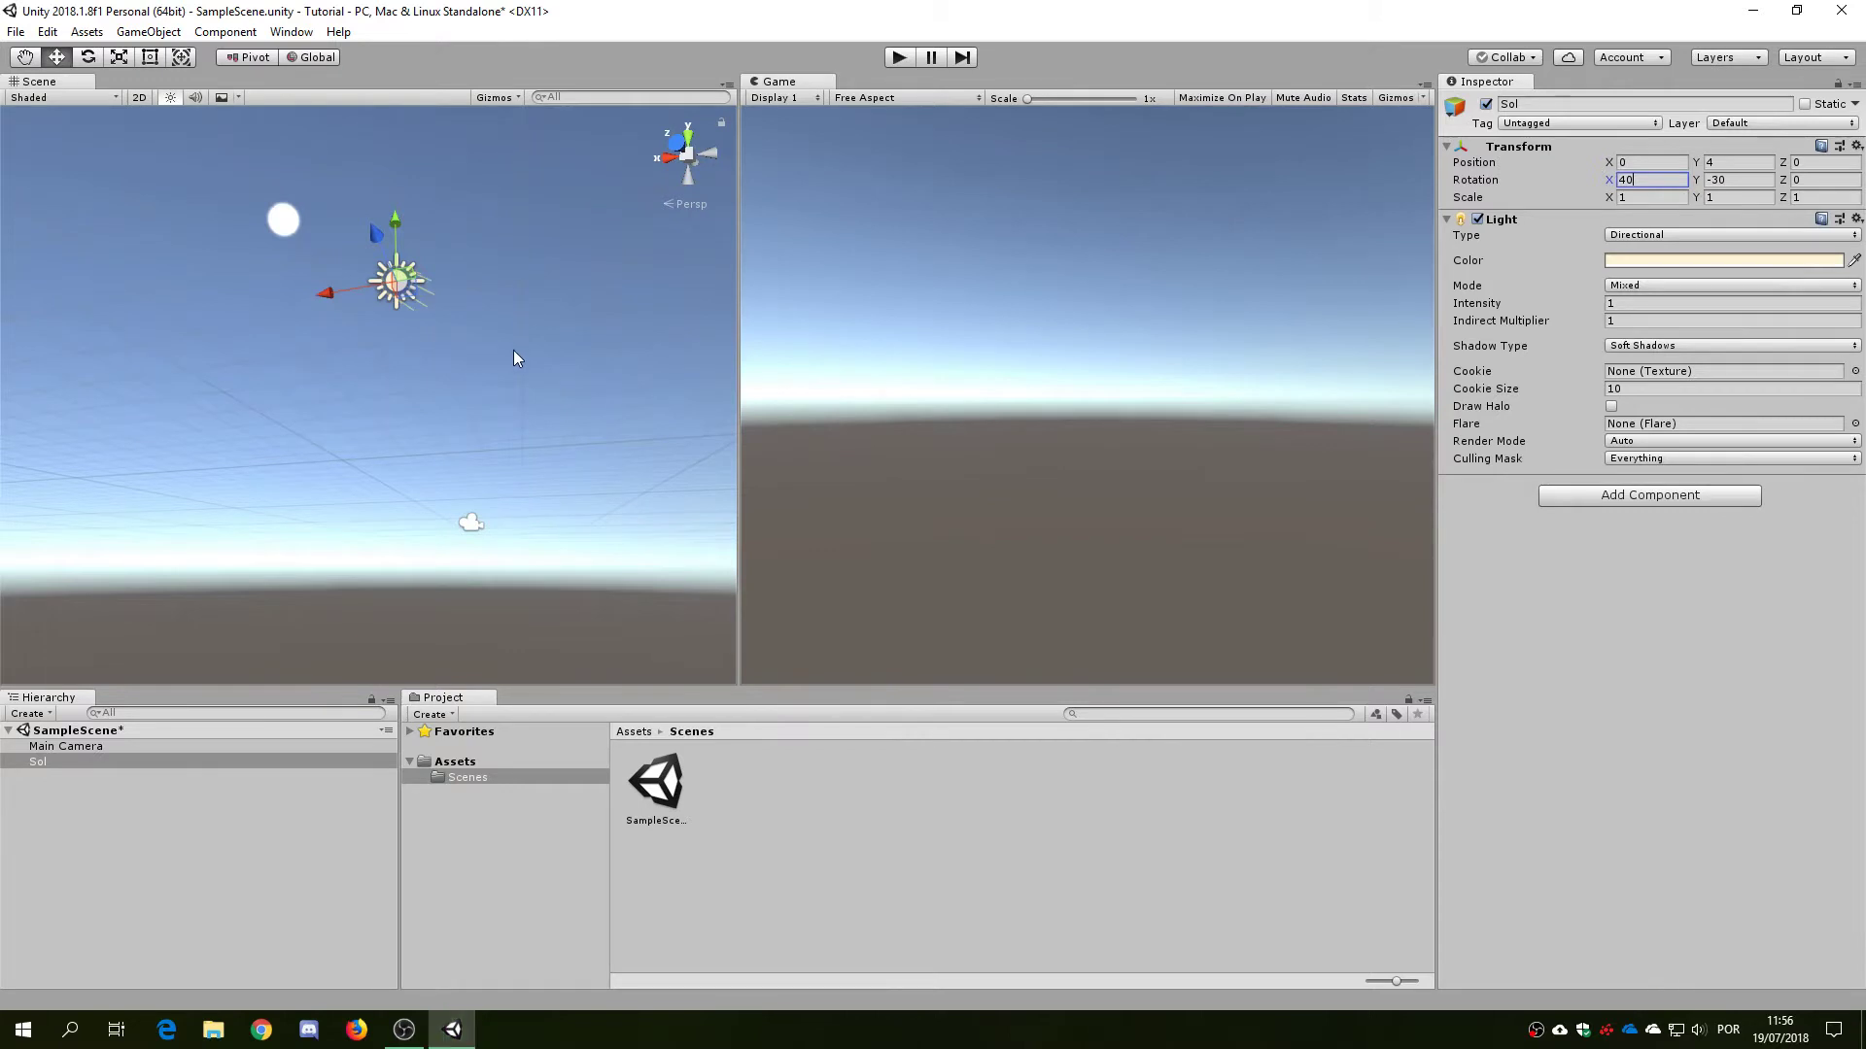
pyautogui.moveTo(513, 357); pyautogui.dragTo(530, 418, button='right')
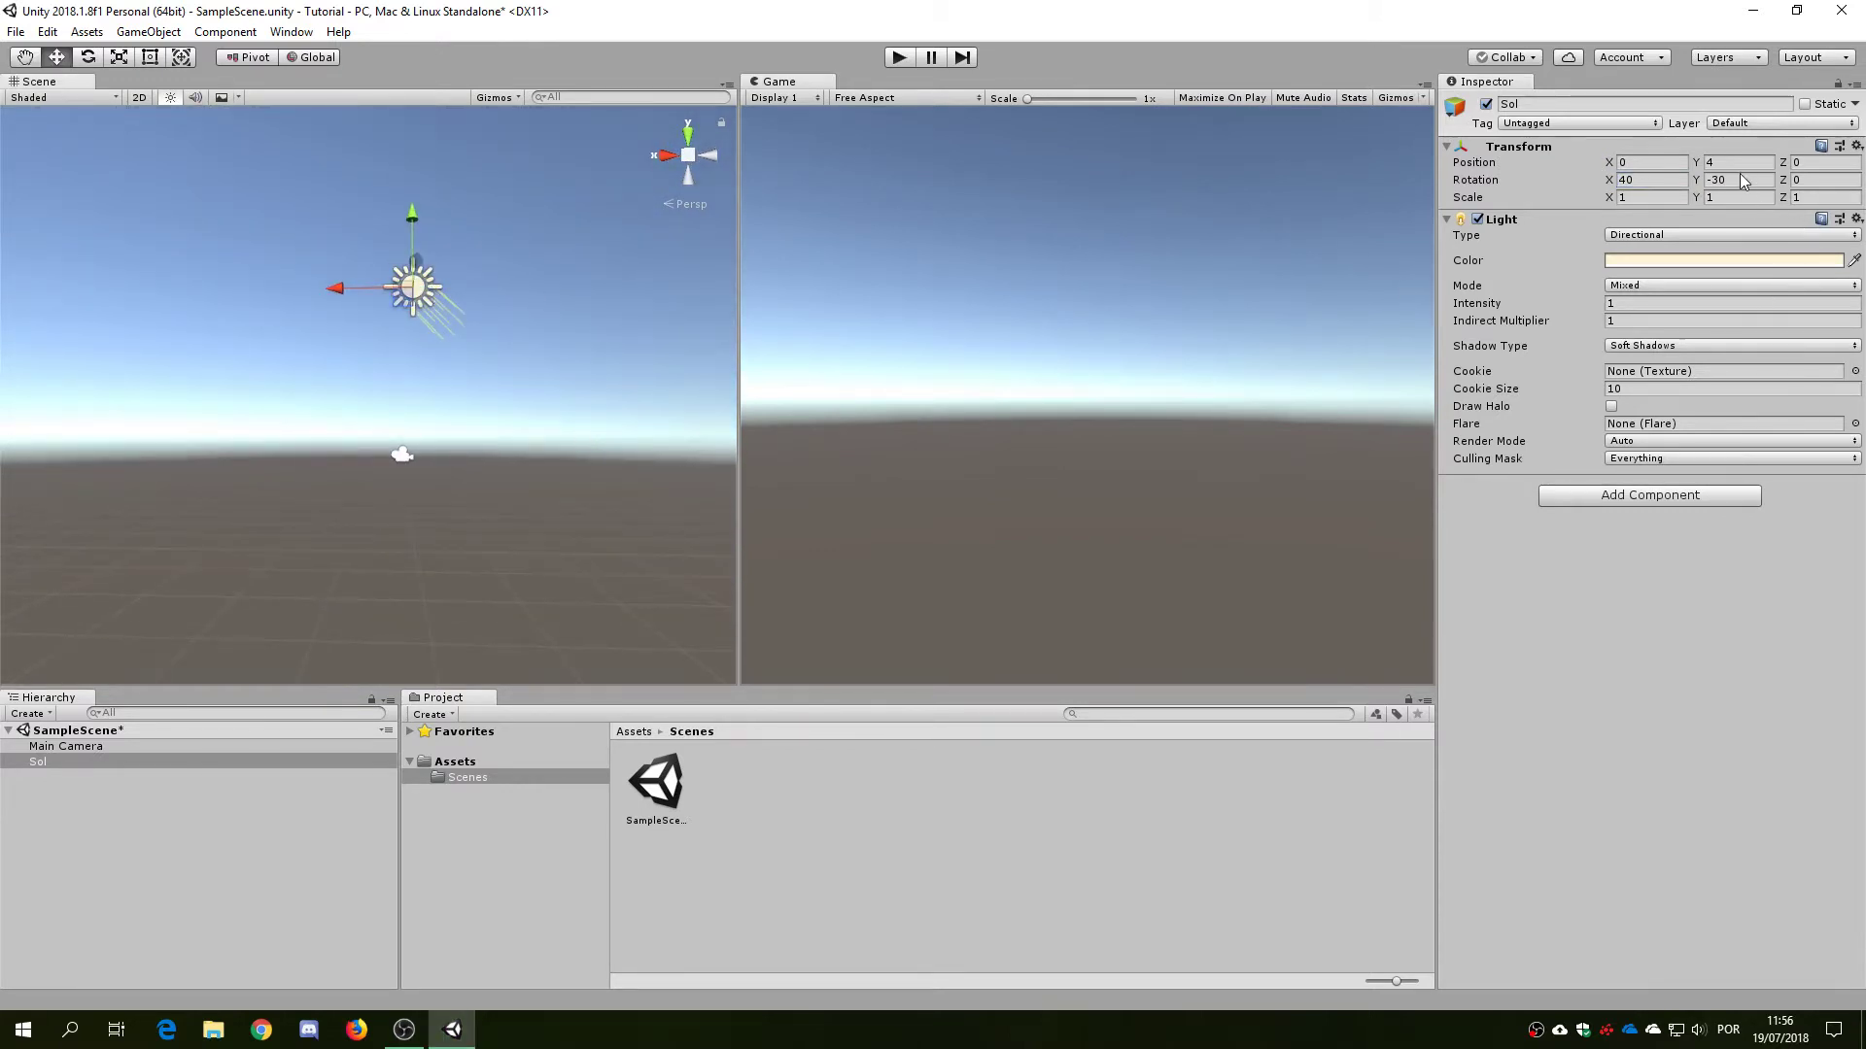
pyautogui.click(1742, 181)
pyautogui.moveTo(588, 347); pyautogui.dragTo(457, 289, button='right')
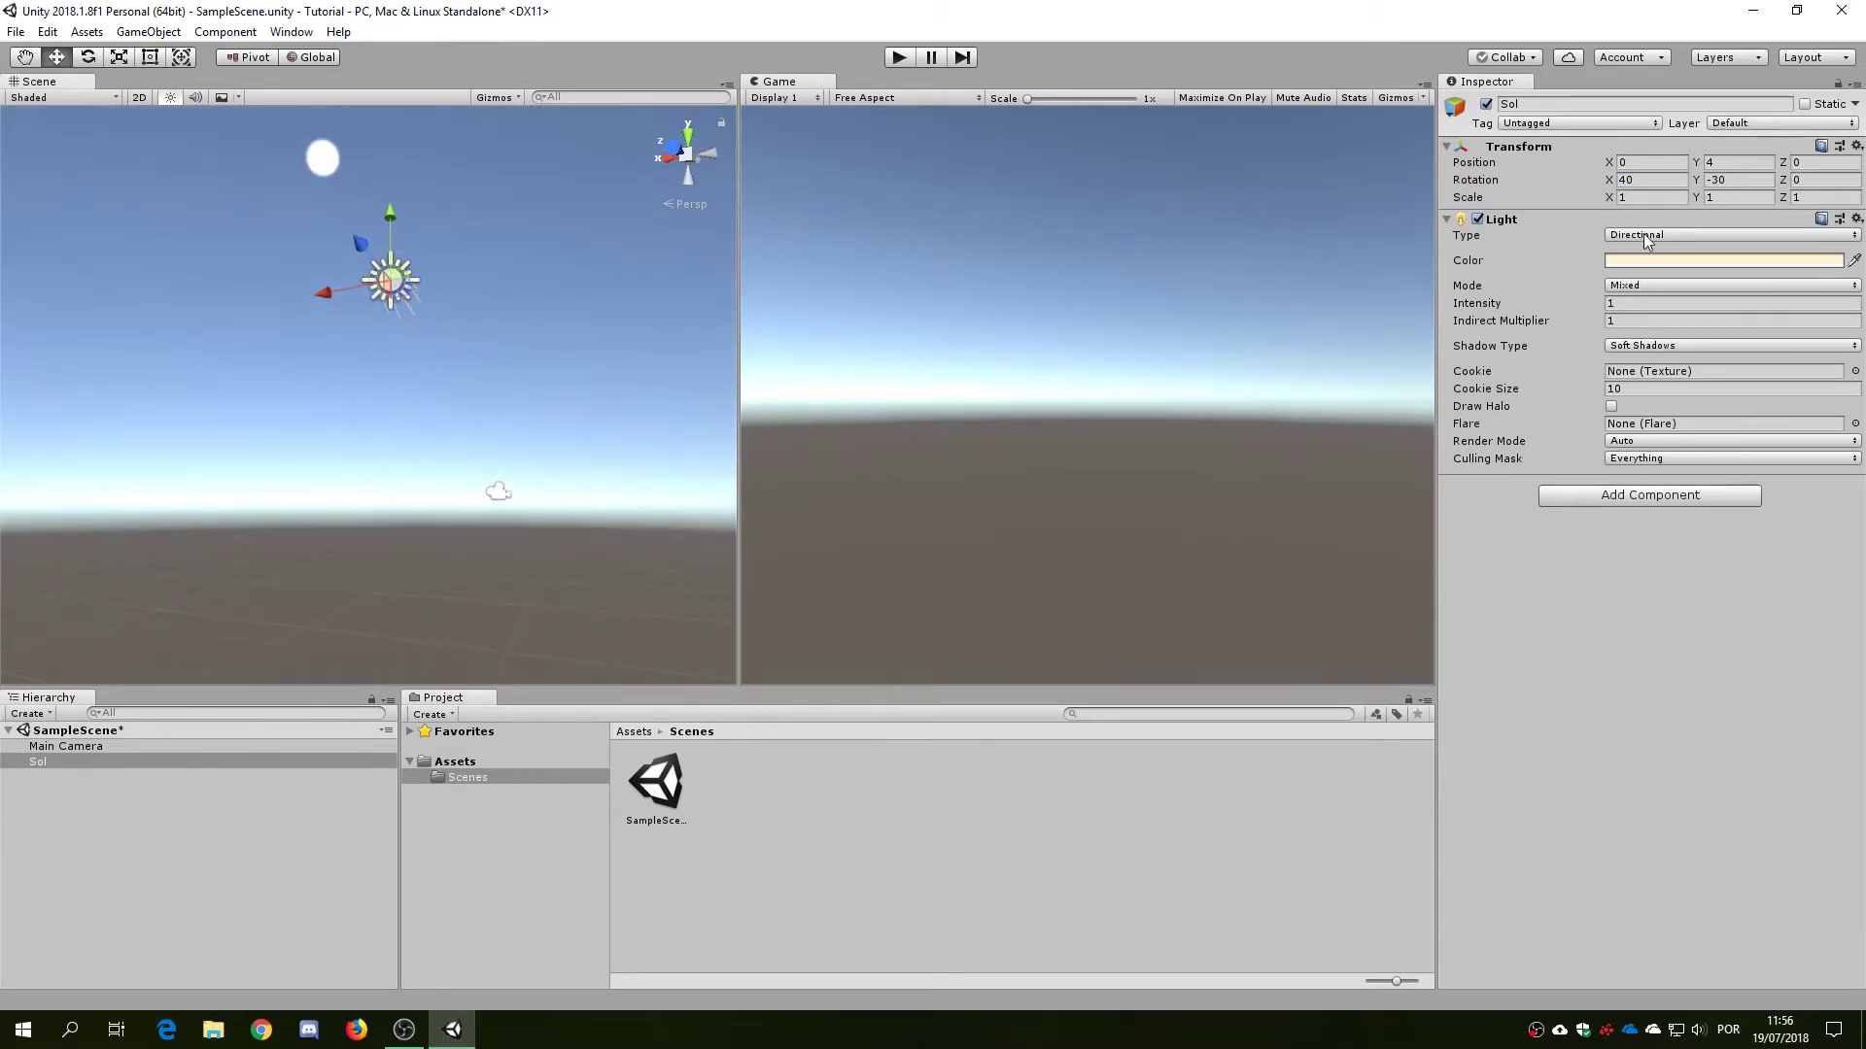
pyautogui.moveTo(1697, 182)
pyautogui.mouseDown()
pyautogui.moveTo(513, 215)
pyautogui.moveTo(1421, 133)
pyautogui.moveTo(612, 108)
pyautogui.moveTo(1238, 1036)
pyautogui.moveTo(97, 167)
pyautogui.moveTo(1763, 175)
pyautogui.mouseUp()
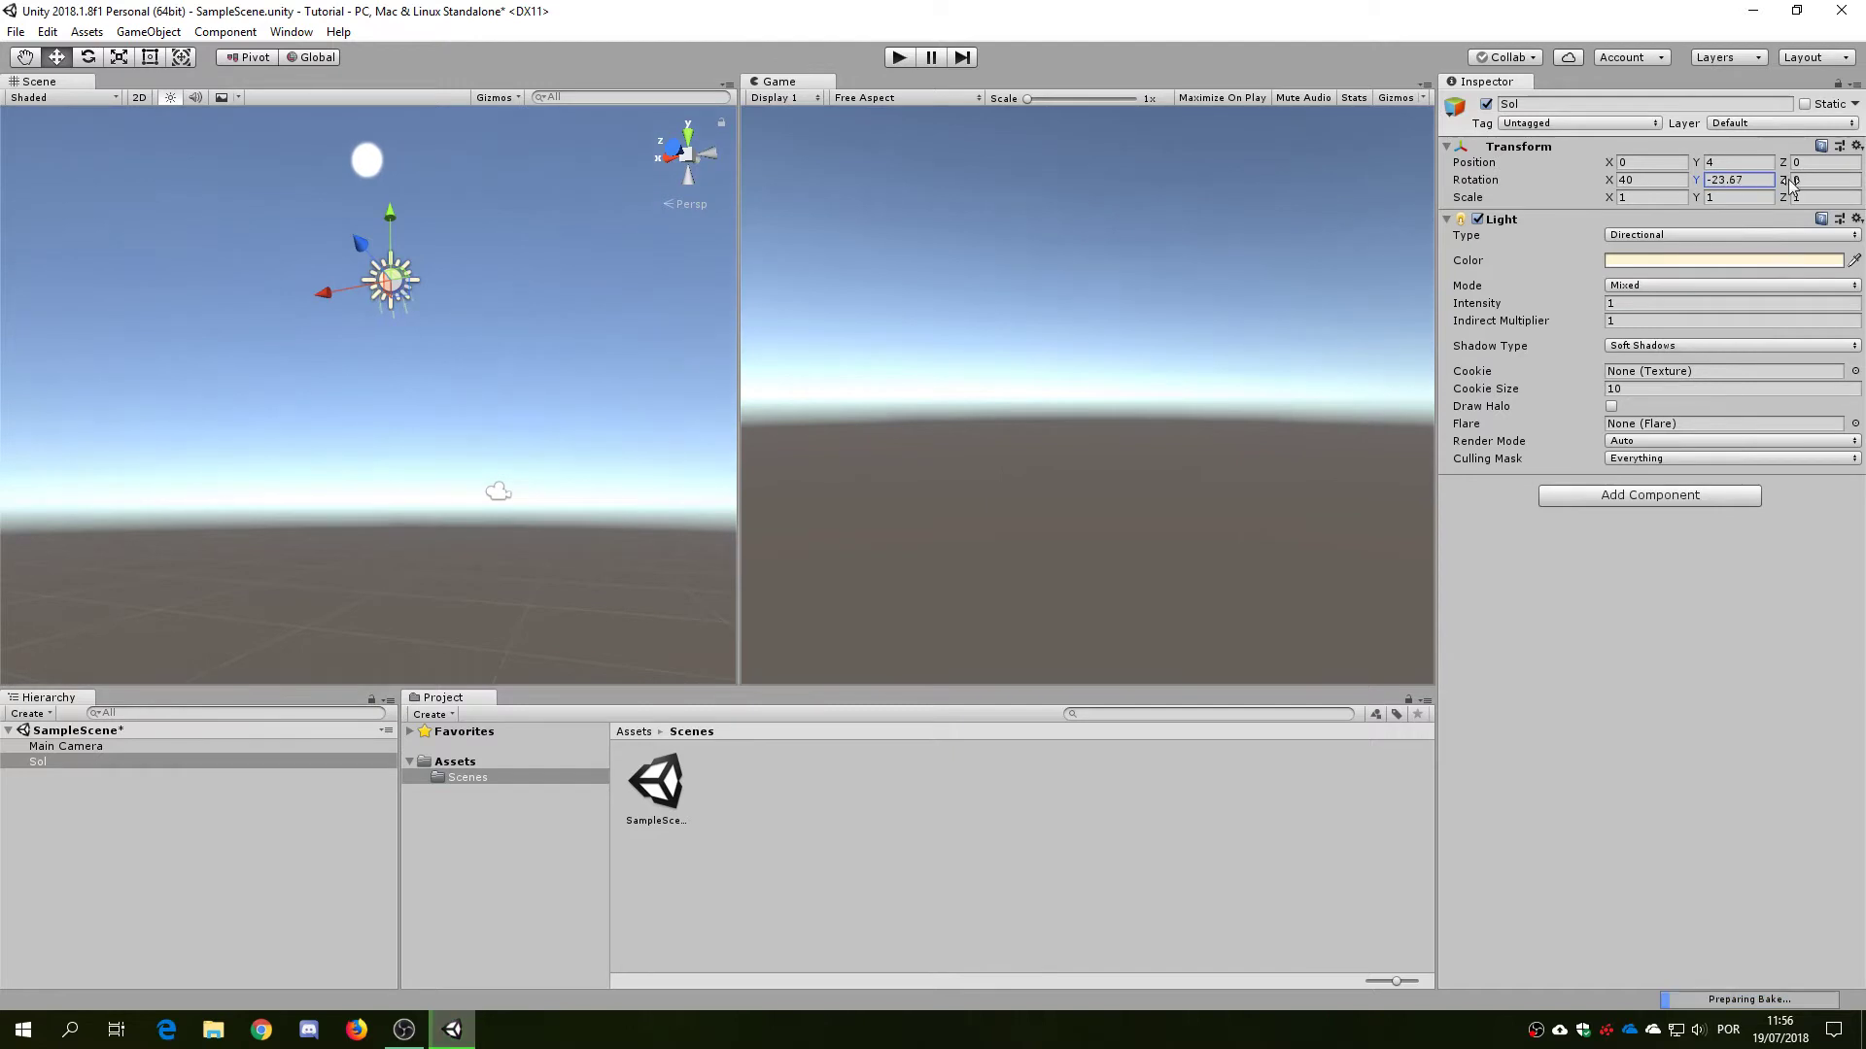
pyautogui.click(1817, 180)
pyautogui.write('16.9')
pyautogui.write('-101.9')
pyautogui.write('0')
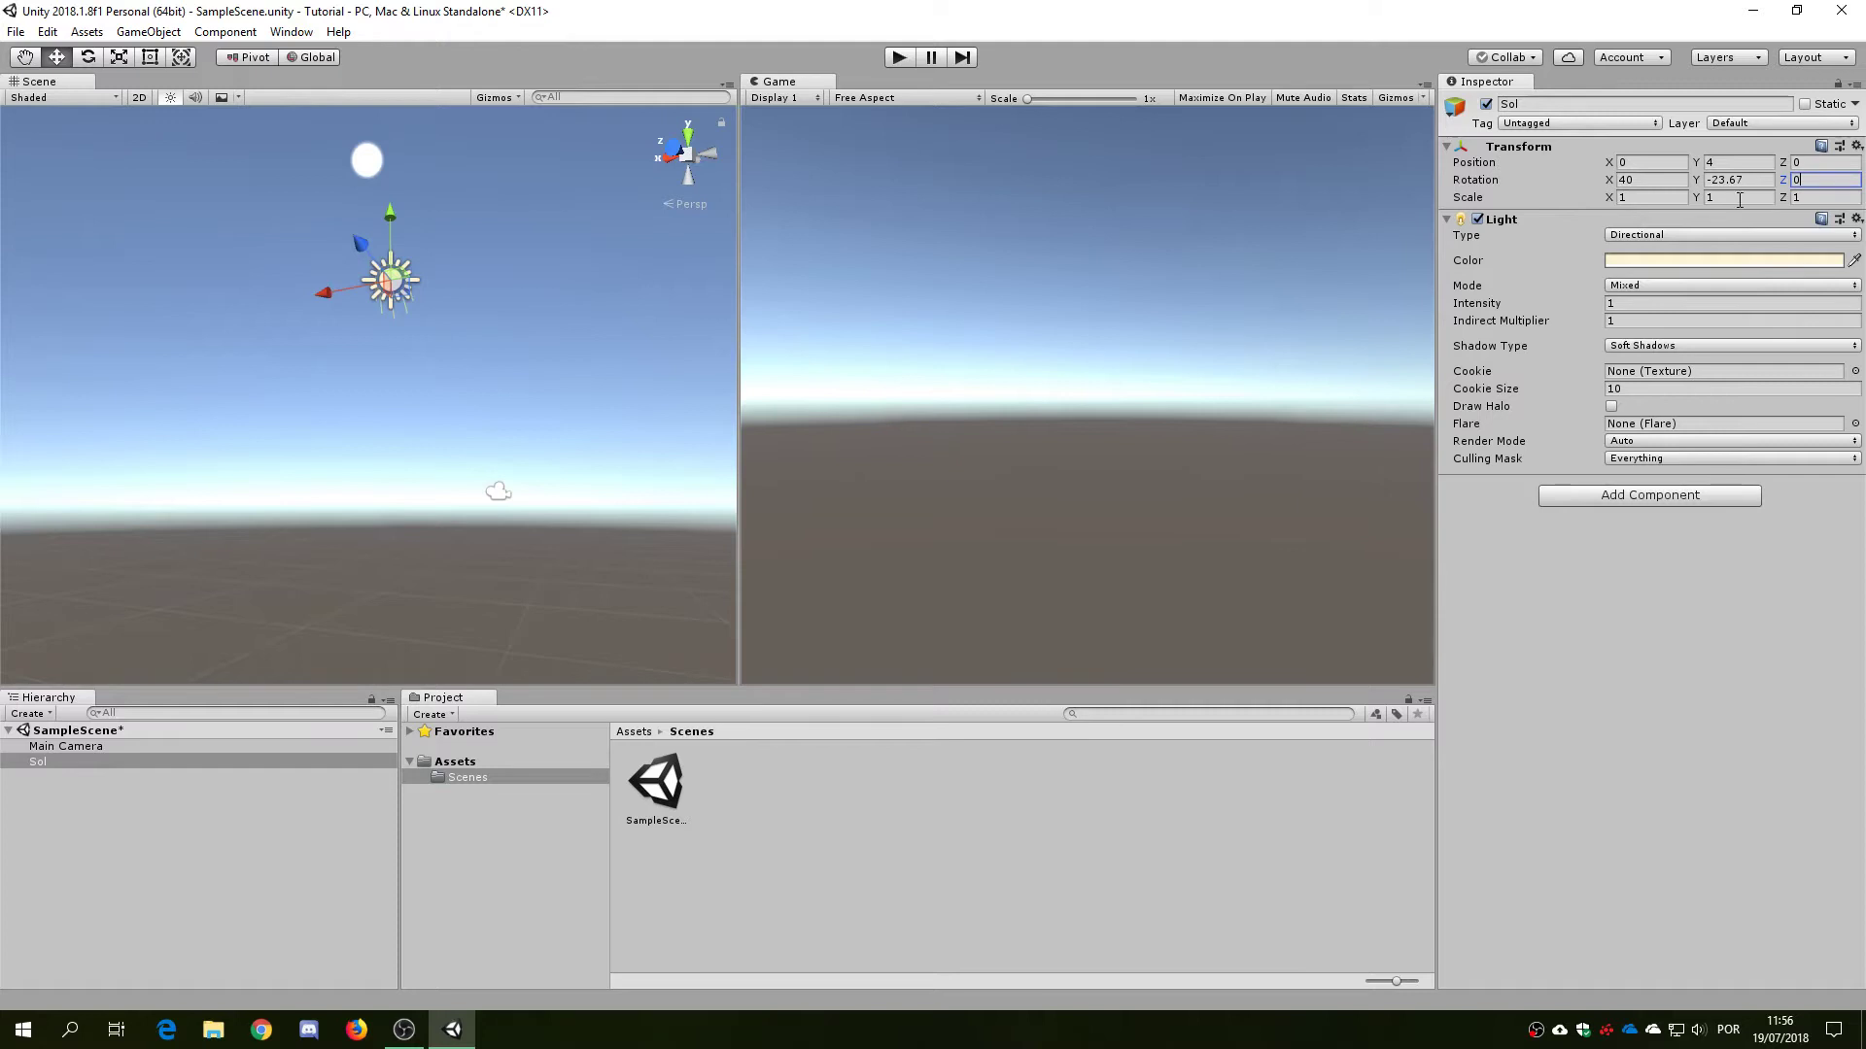
pyautogui.click(1608, 198)
# Try an X scale of 14.96 on Sol, then reset X scale to 1
pyautogui.click(1622, 197)
pyautogui.write('14.96')
pyautogui.click(1666, 196)
pyautogui.write('1')
# Change Sol's light colour to a saturated crimson, D21142
pyautogui.click(1606, 260)
pyautogui.moveTo(223, 202); pyautogui.dragTo(229, 177)
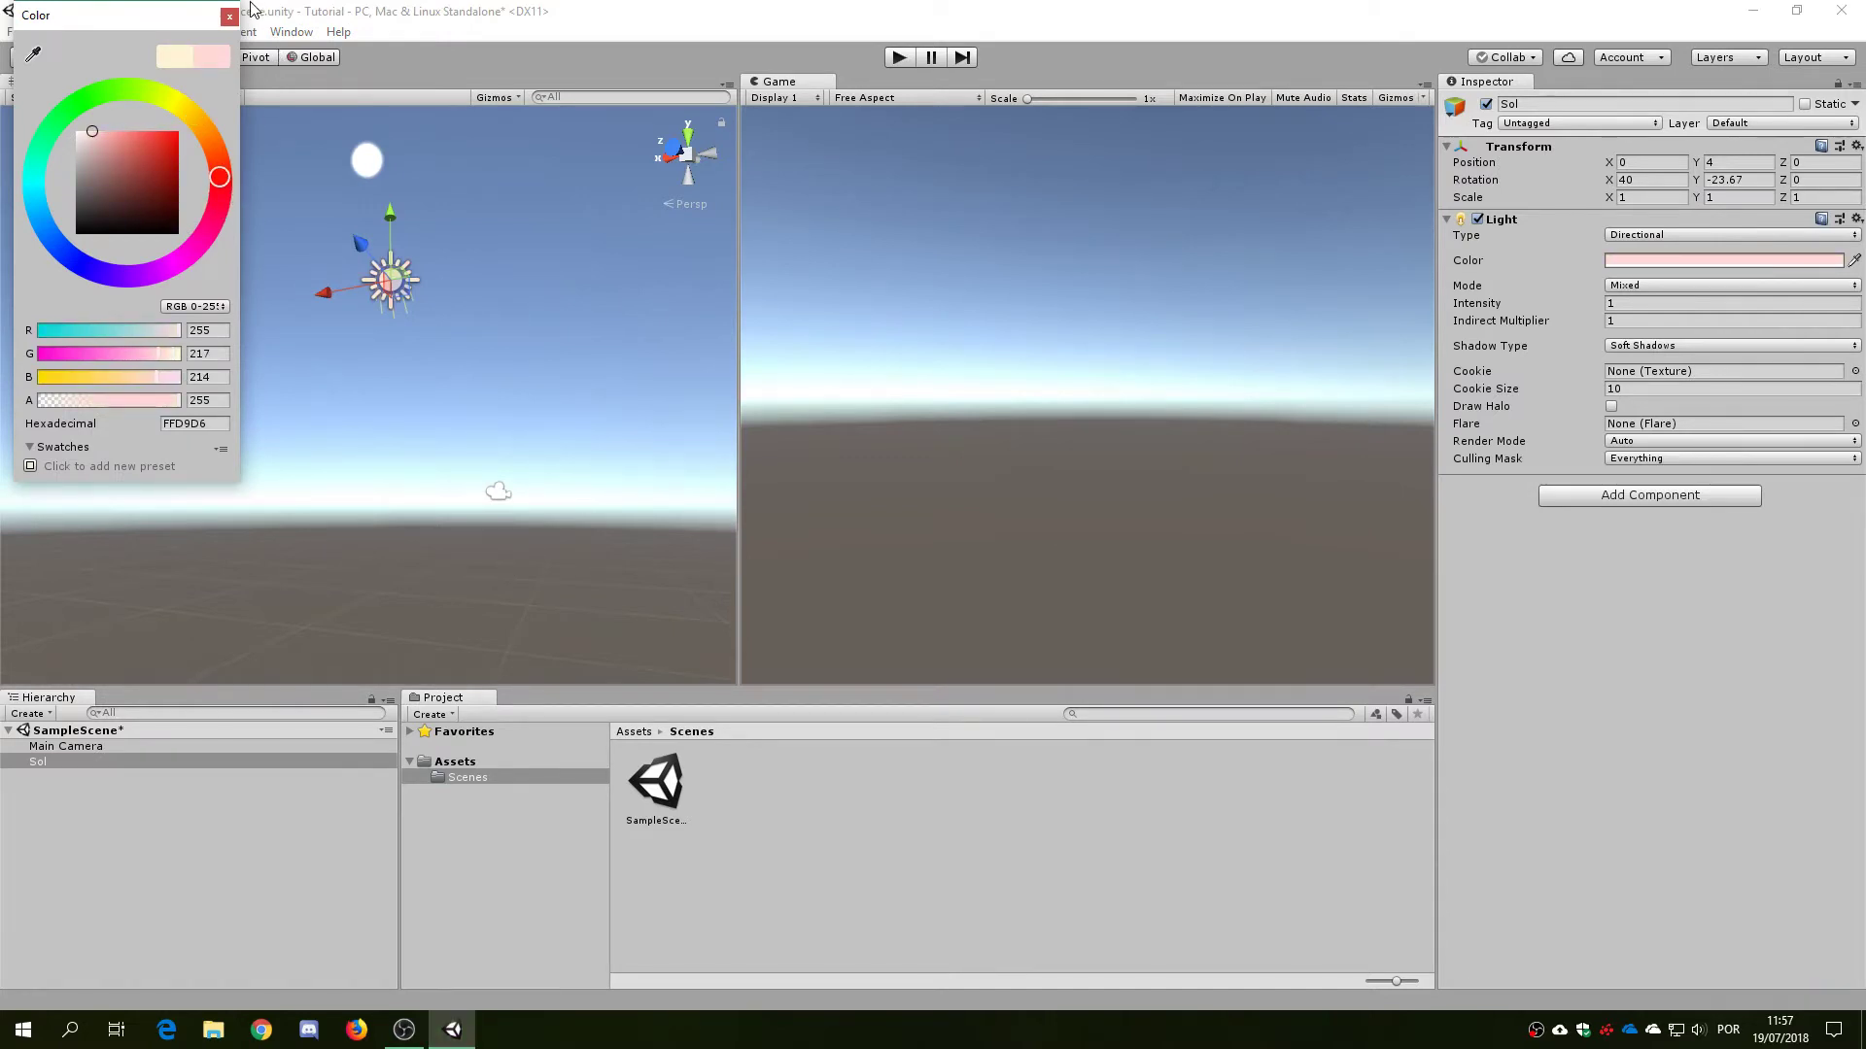
pyautogui.moveTo(198, 136)
pyautogui.mouseDown()
pyautogui.moveTo(179, 96)
pyautogui.moveTo(184, 165)
pyautogui.mouseUp()
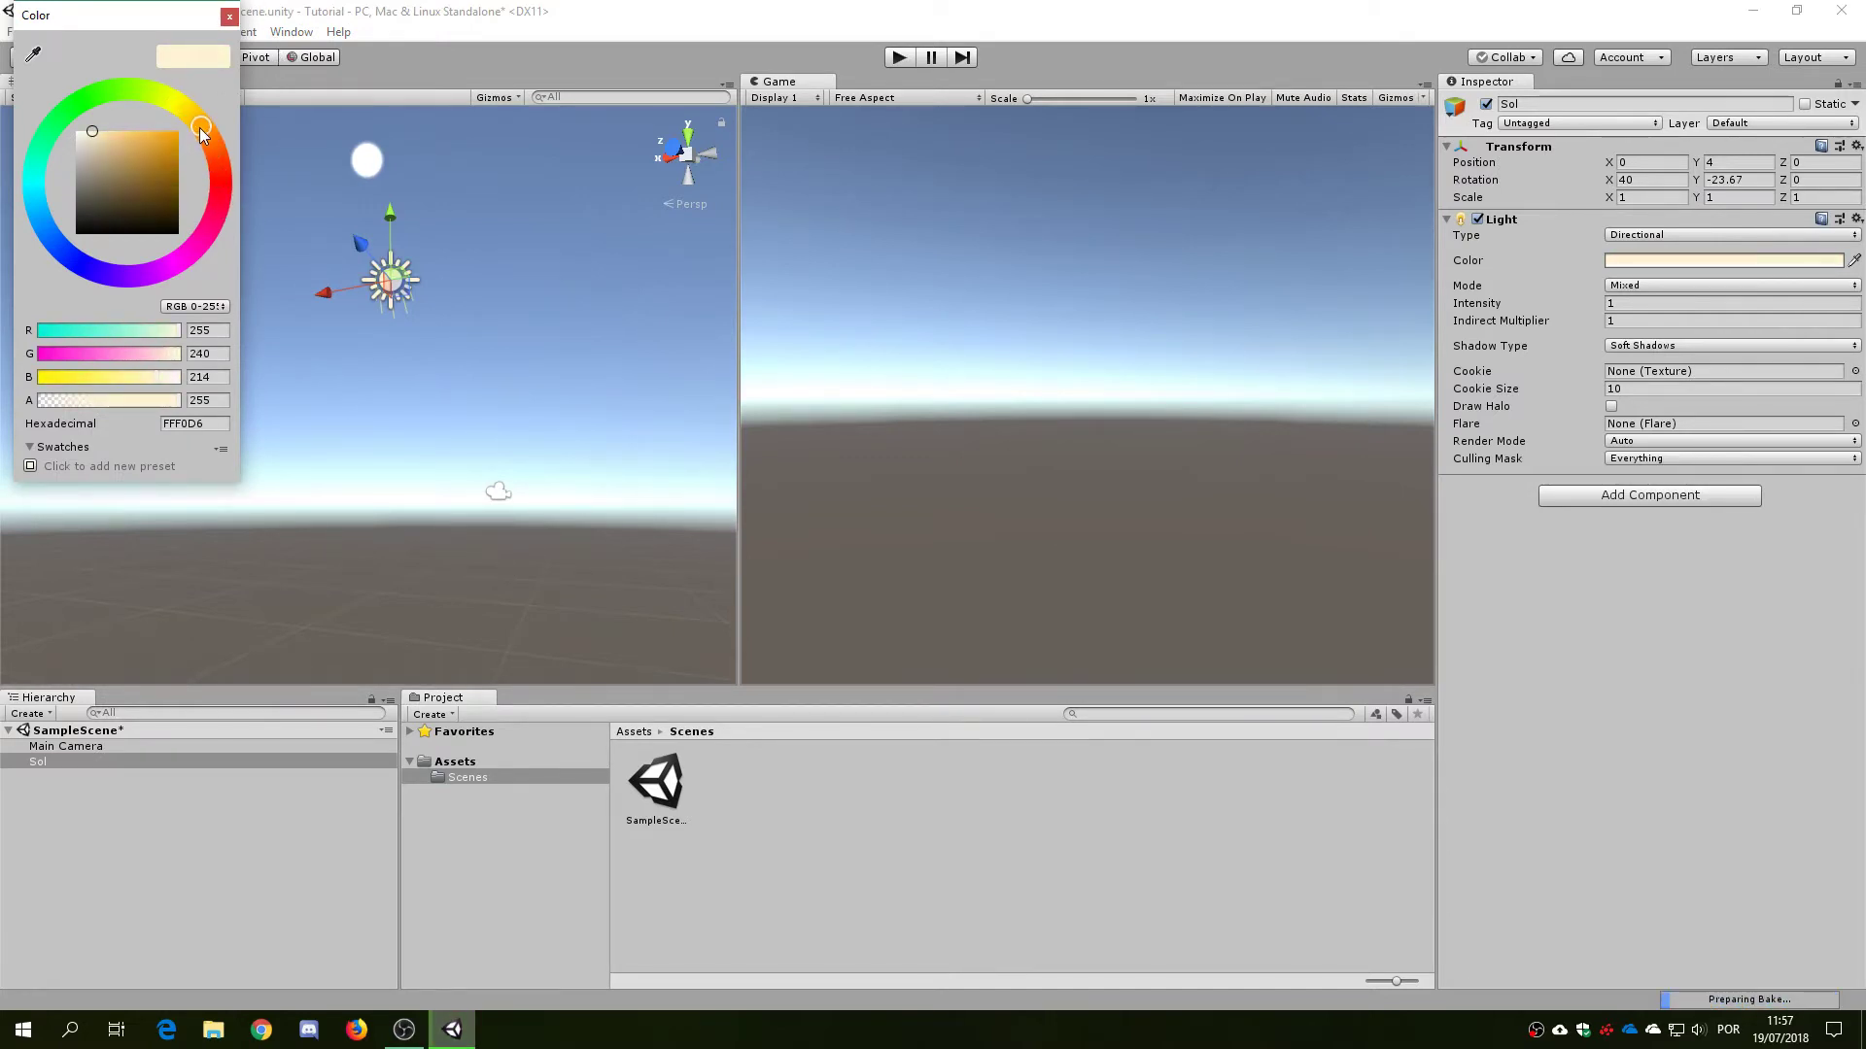
pyautogui.click(180, 167)
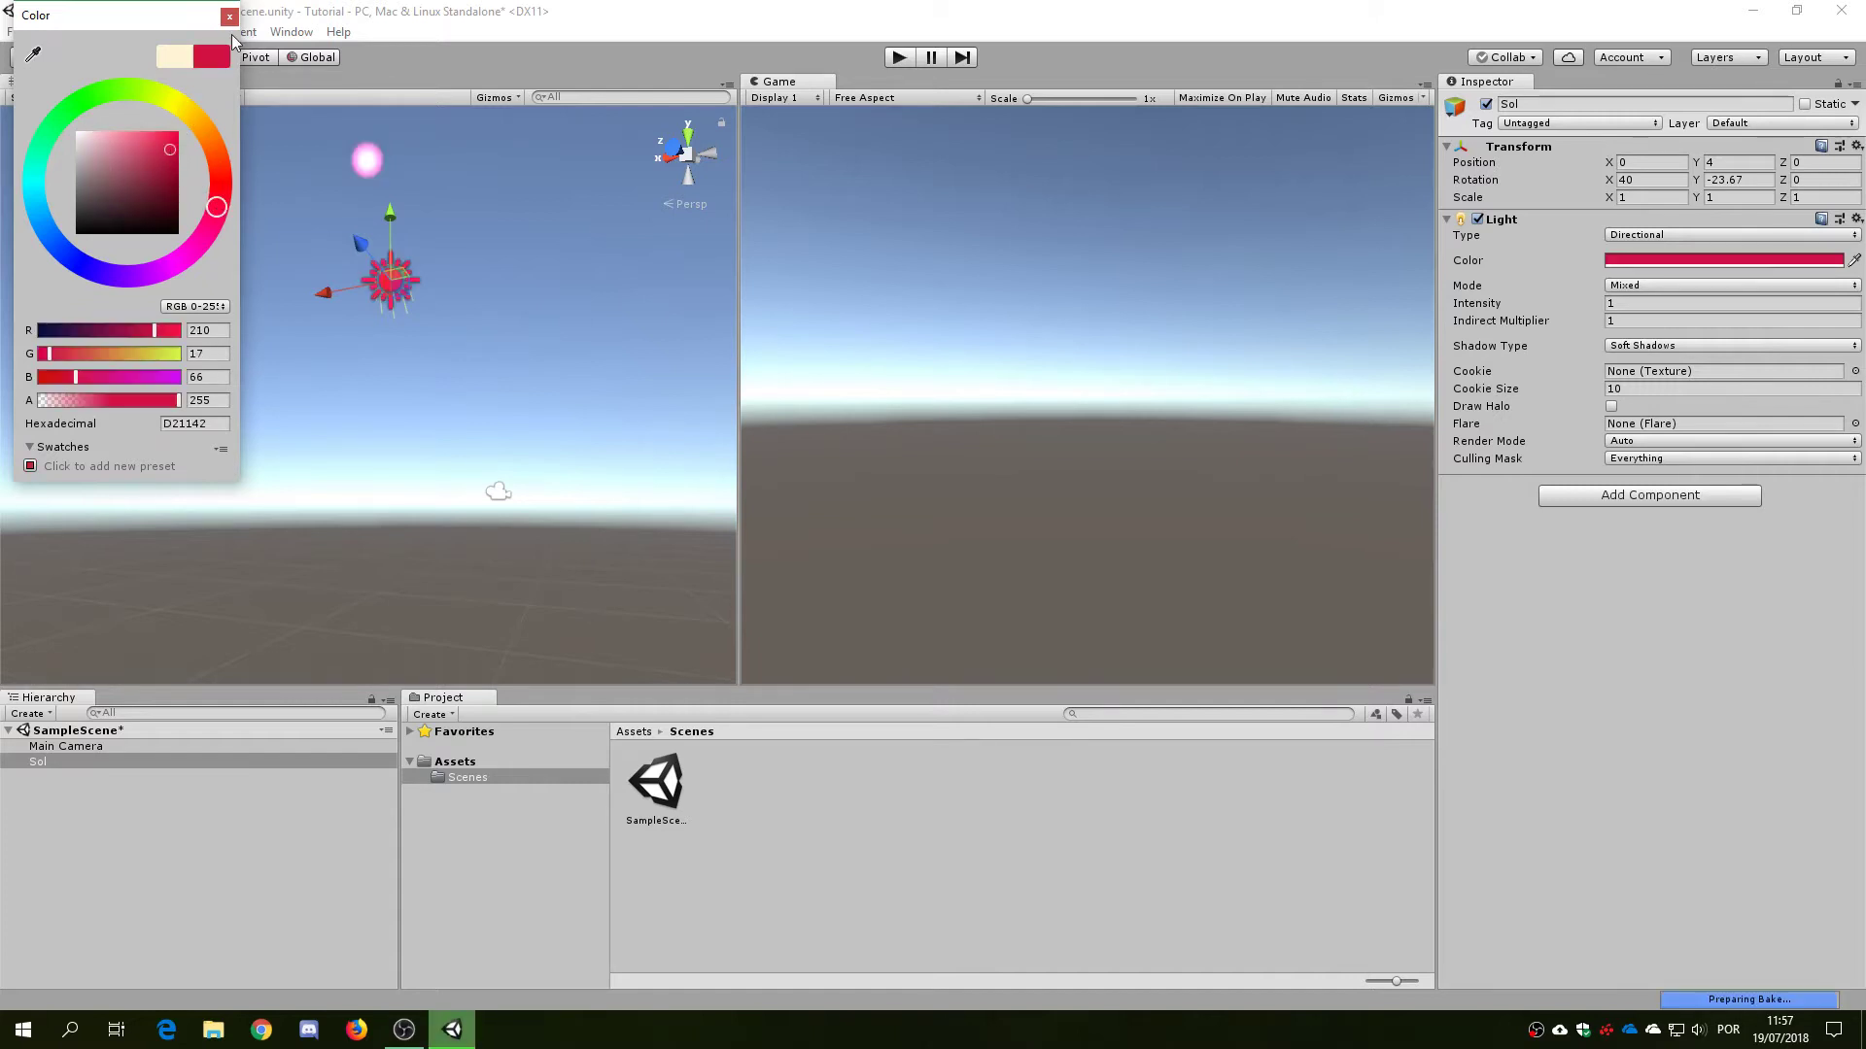
pyautogui.click(230, 16)
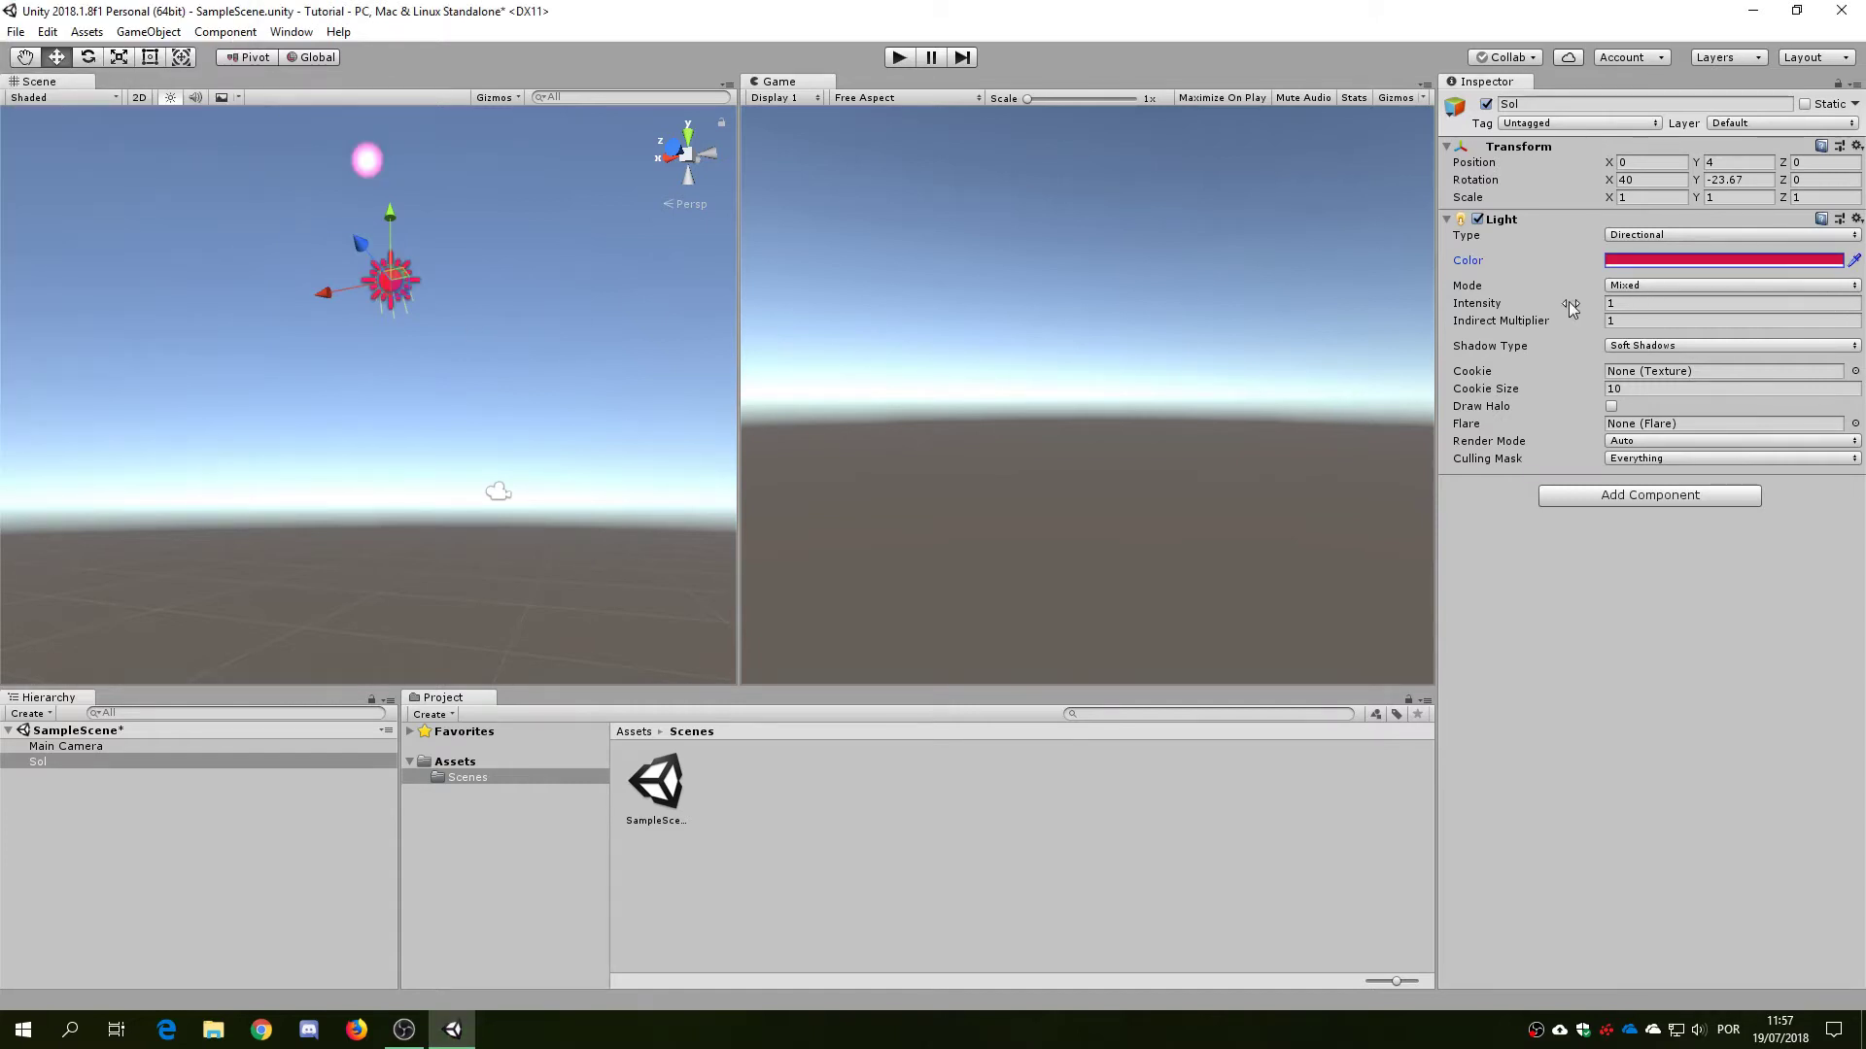
# Raise Sol's light intensity to 2.8
pyautogui.moveTo(1569, 302); pyautogui.dragTo(1608, 328)
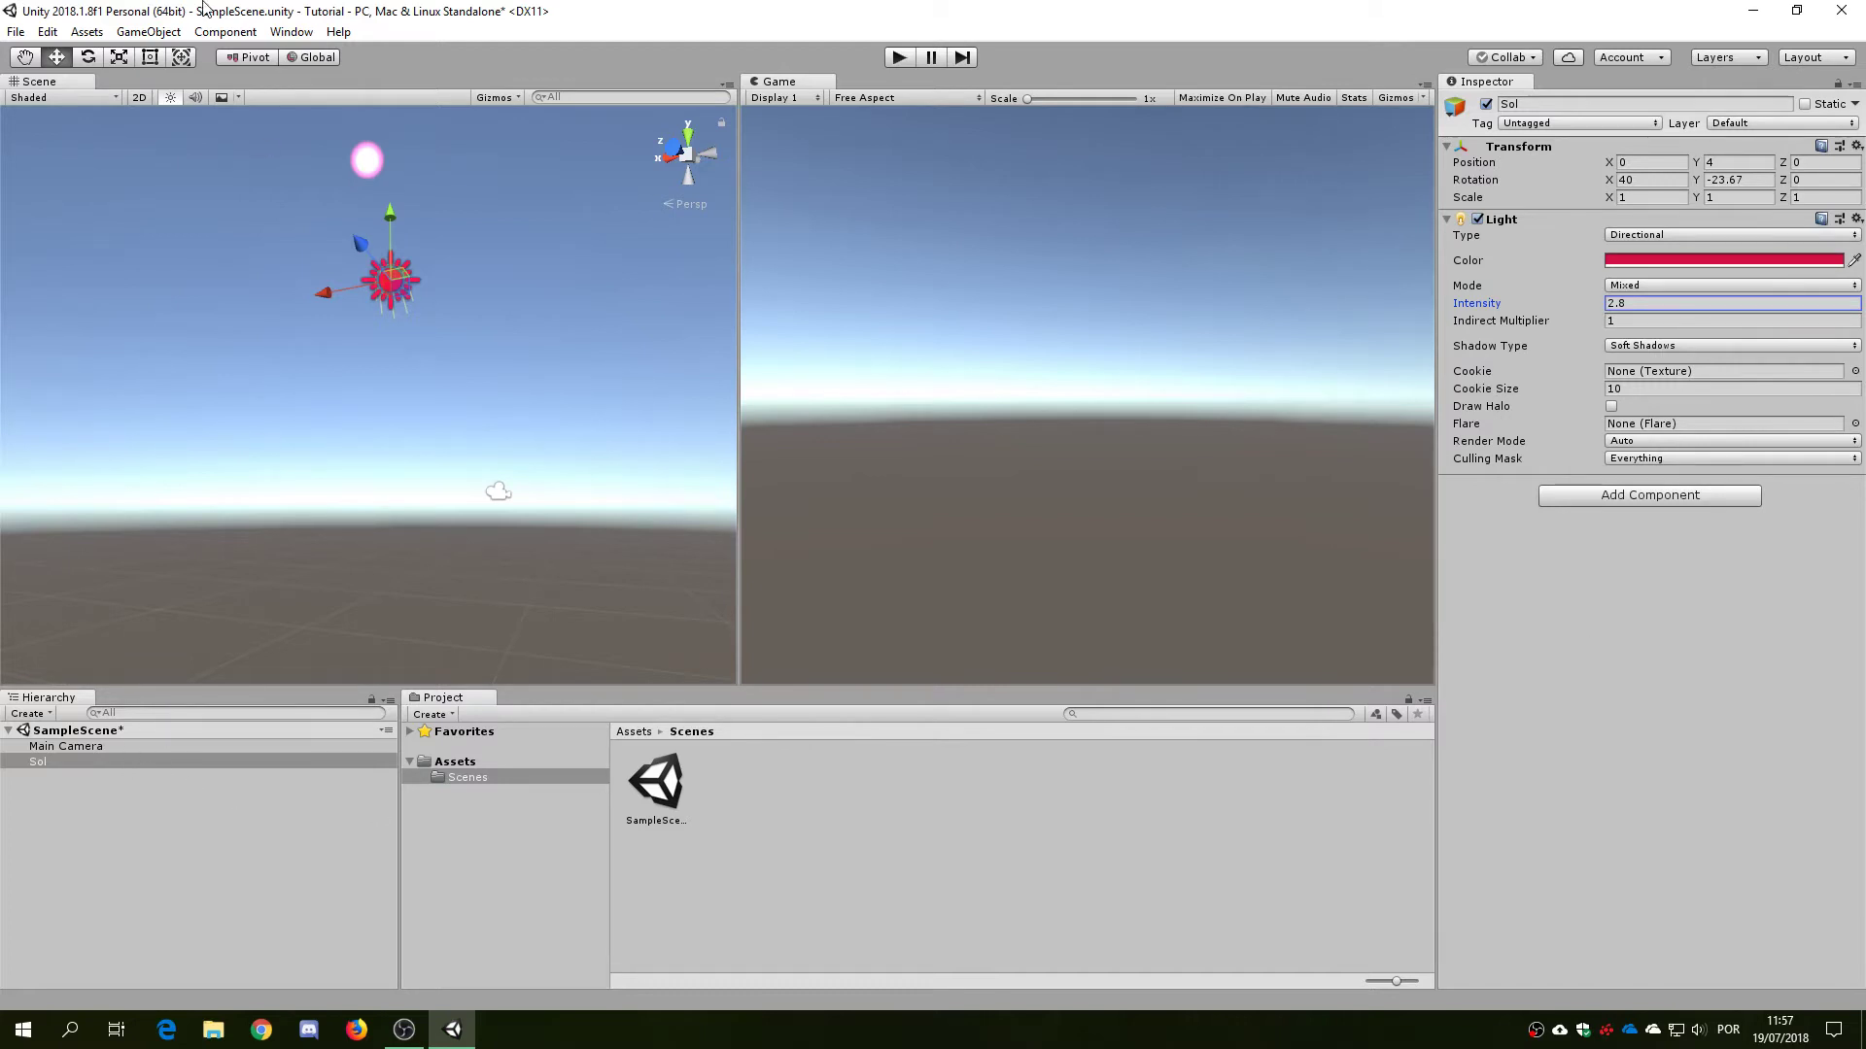
pyautogui.click(167, 32)
pyautogui.moveTo(88, 34)
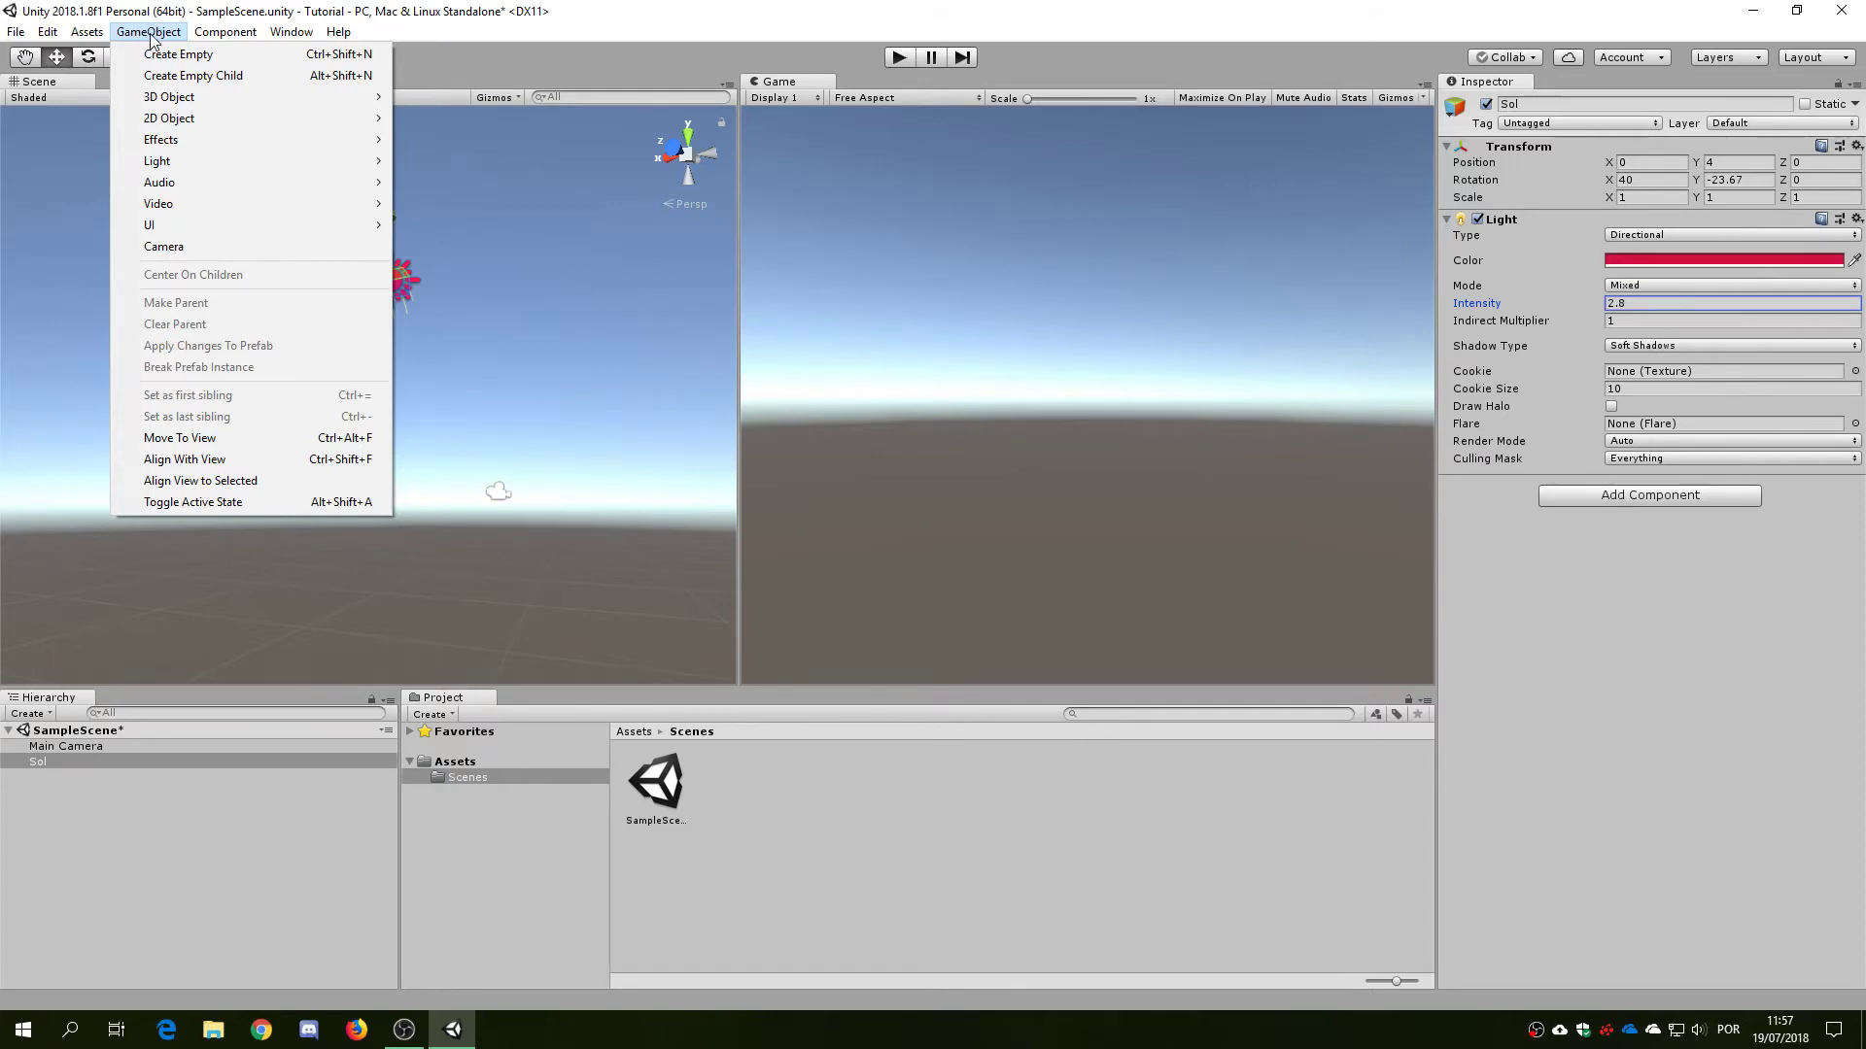
# Create an empty GameObject beside Sol, then orbit and zoom the view to inspect it
pyautogui.click(190, 55)
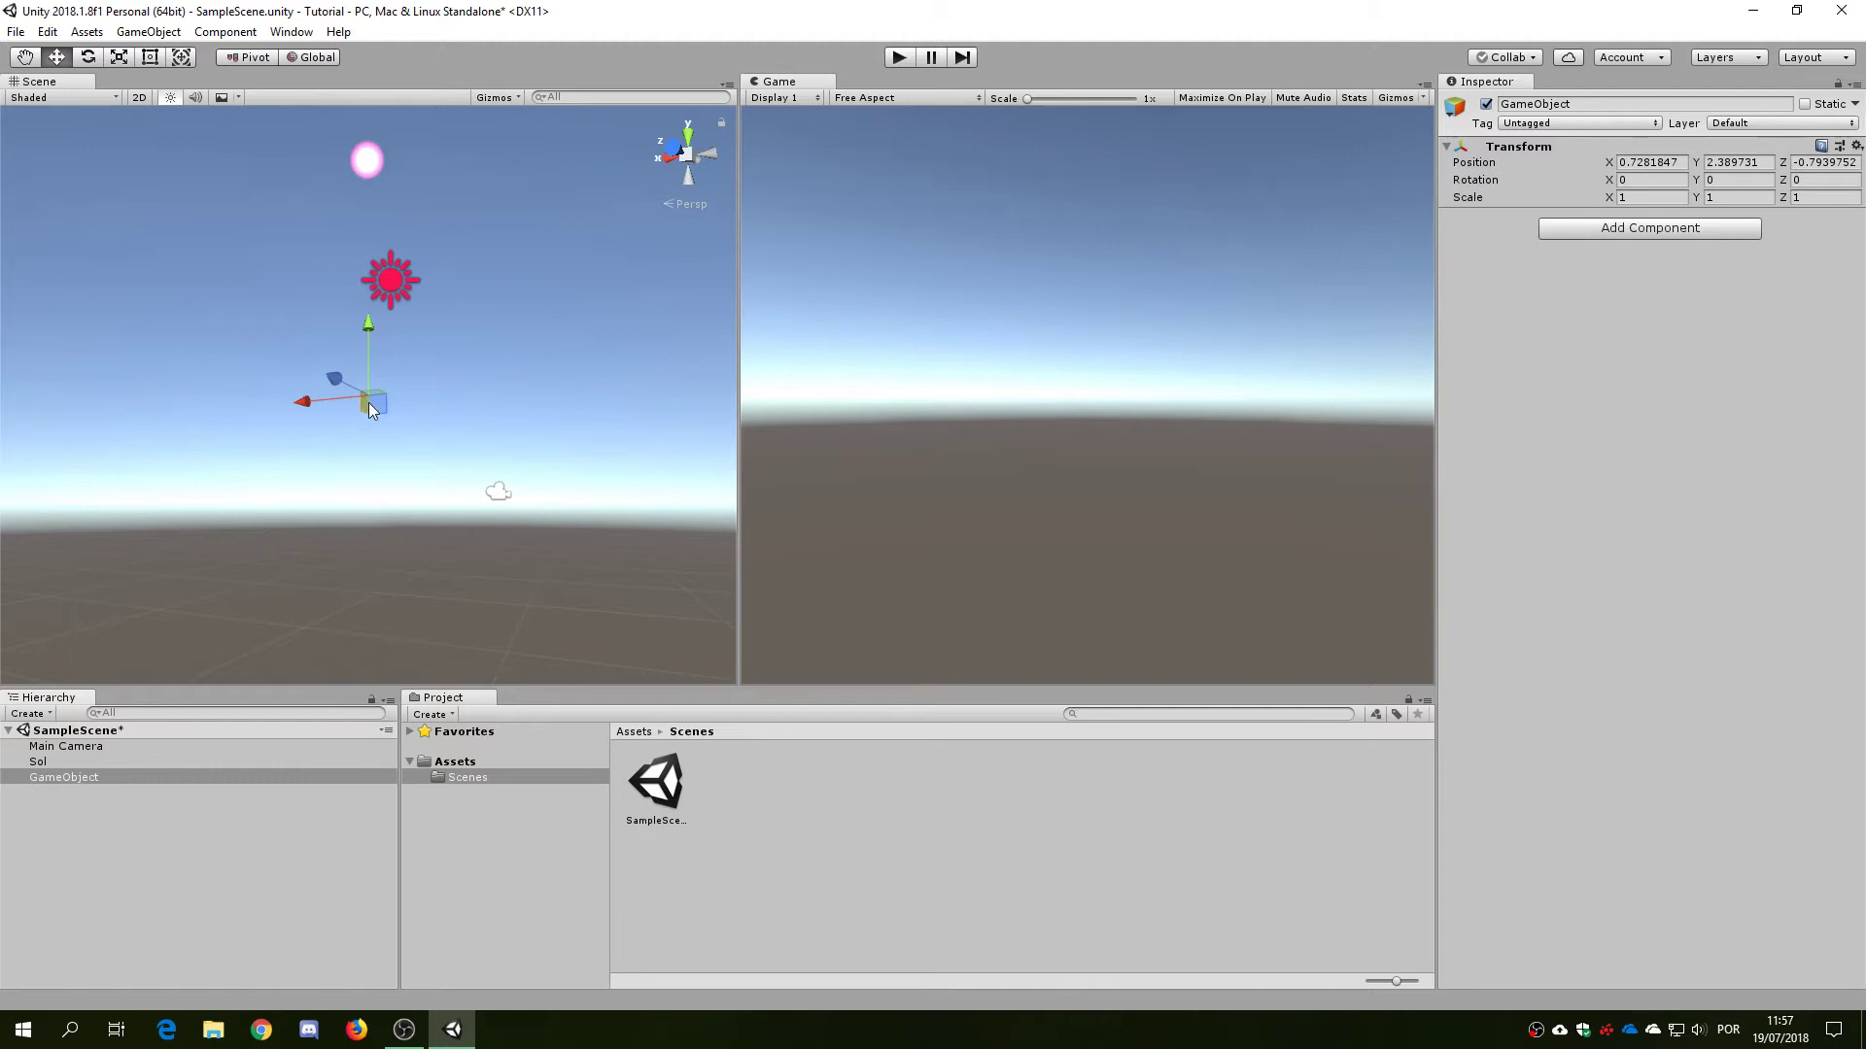
pyautogui.keyDown('alt'); pyautogui.moveTo(369, 402); pyautogui.dragTo(533, 472); pyautogui.keyUp('alt')
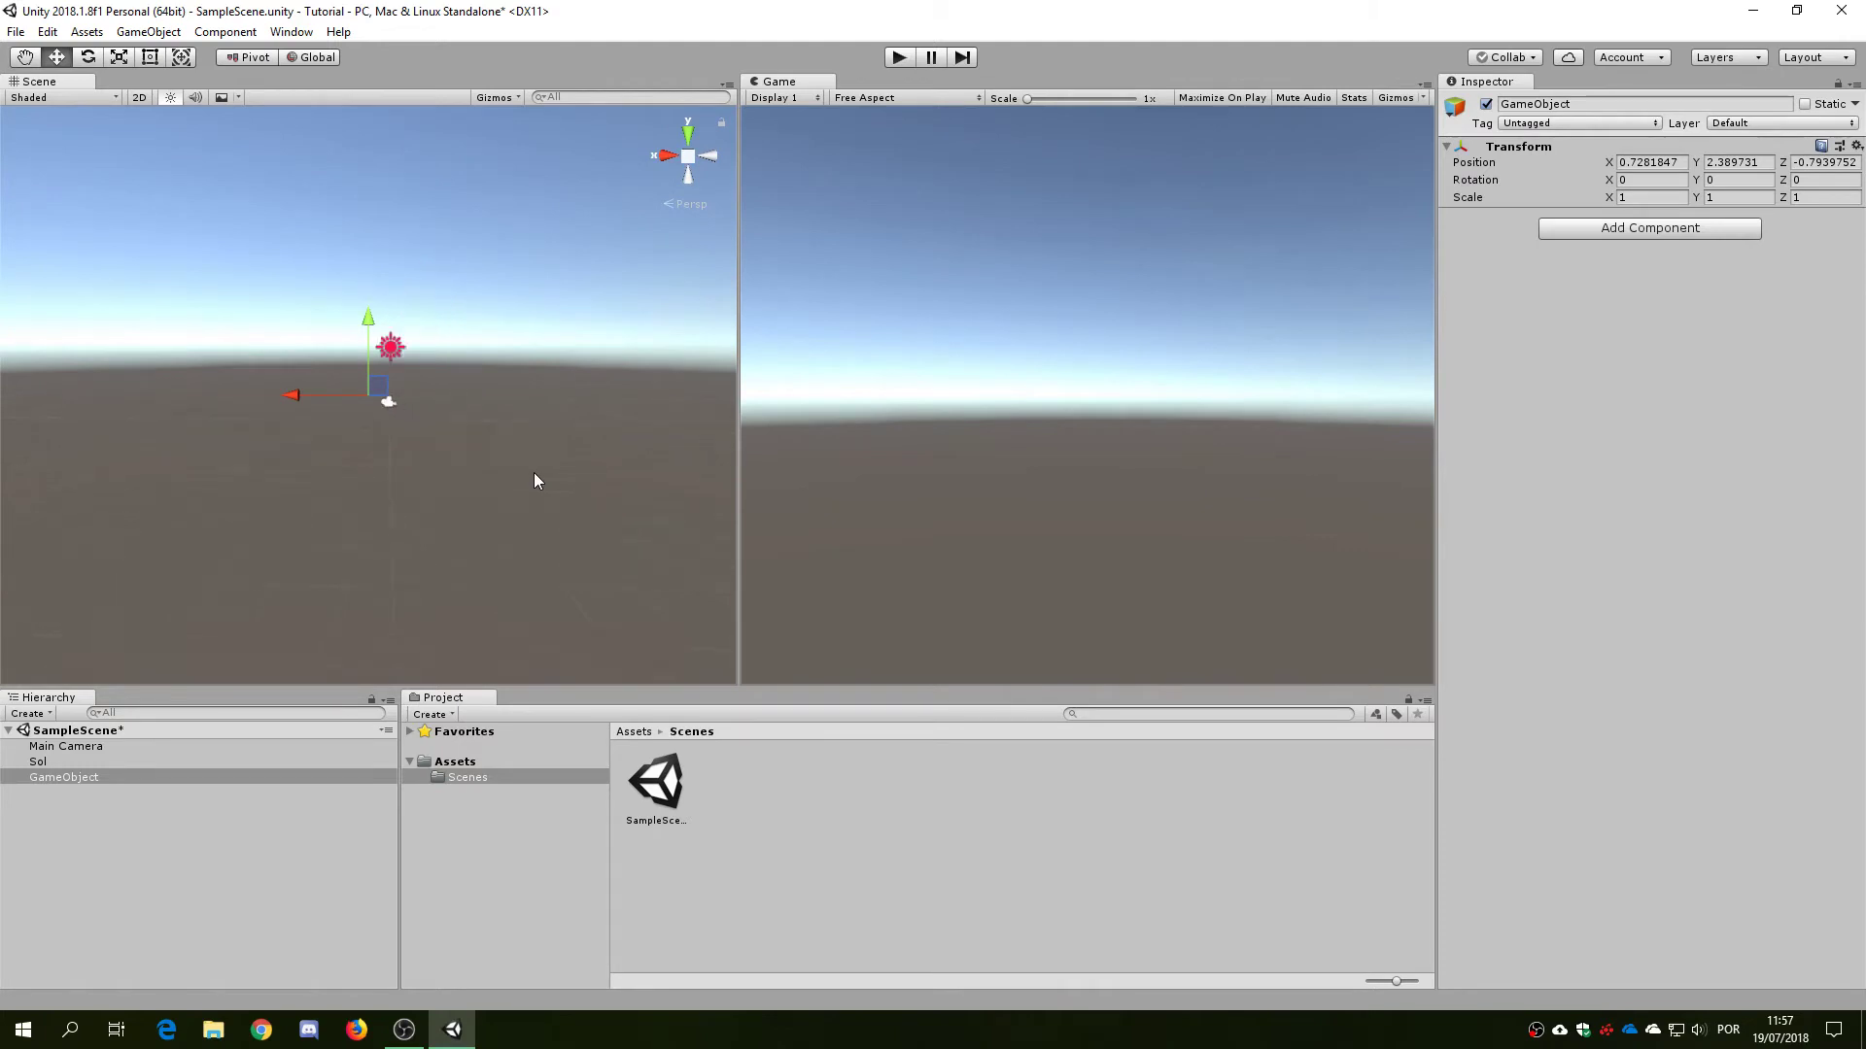
pyautogui.scroll(1, 405, 396)
pyautogui.scroll(2, 406, 395)
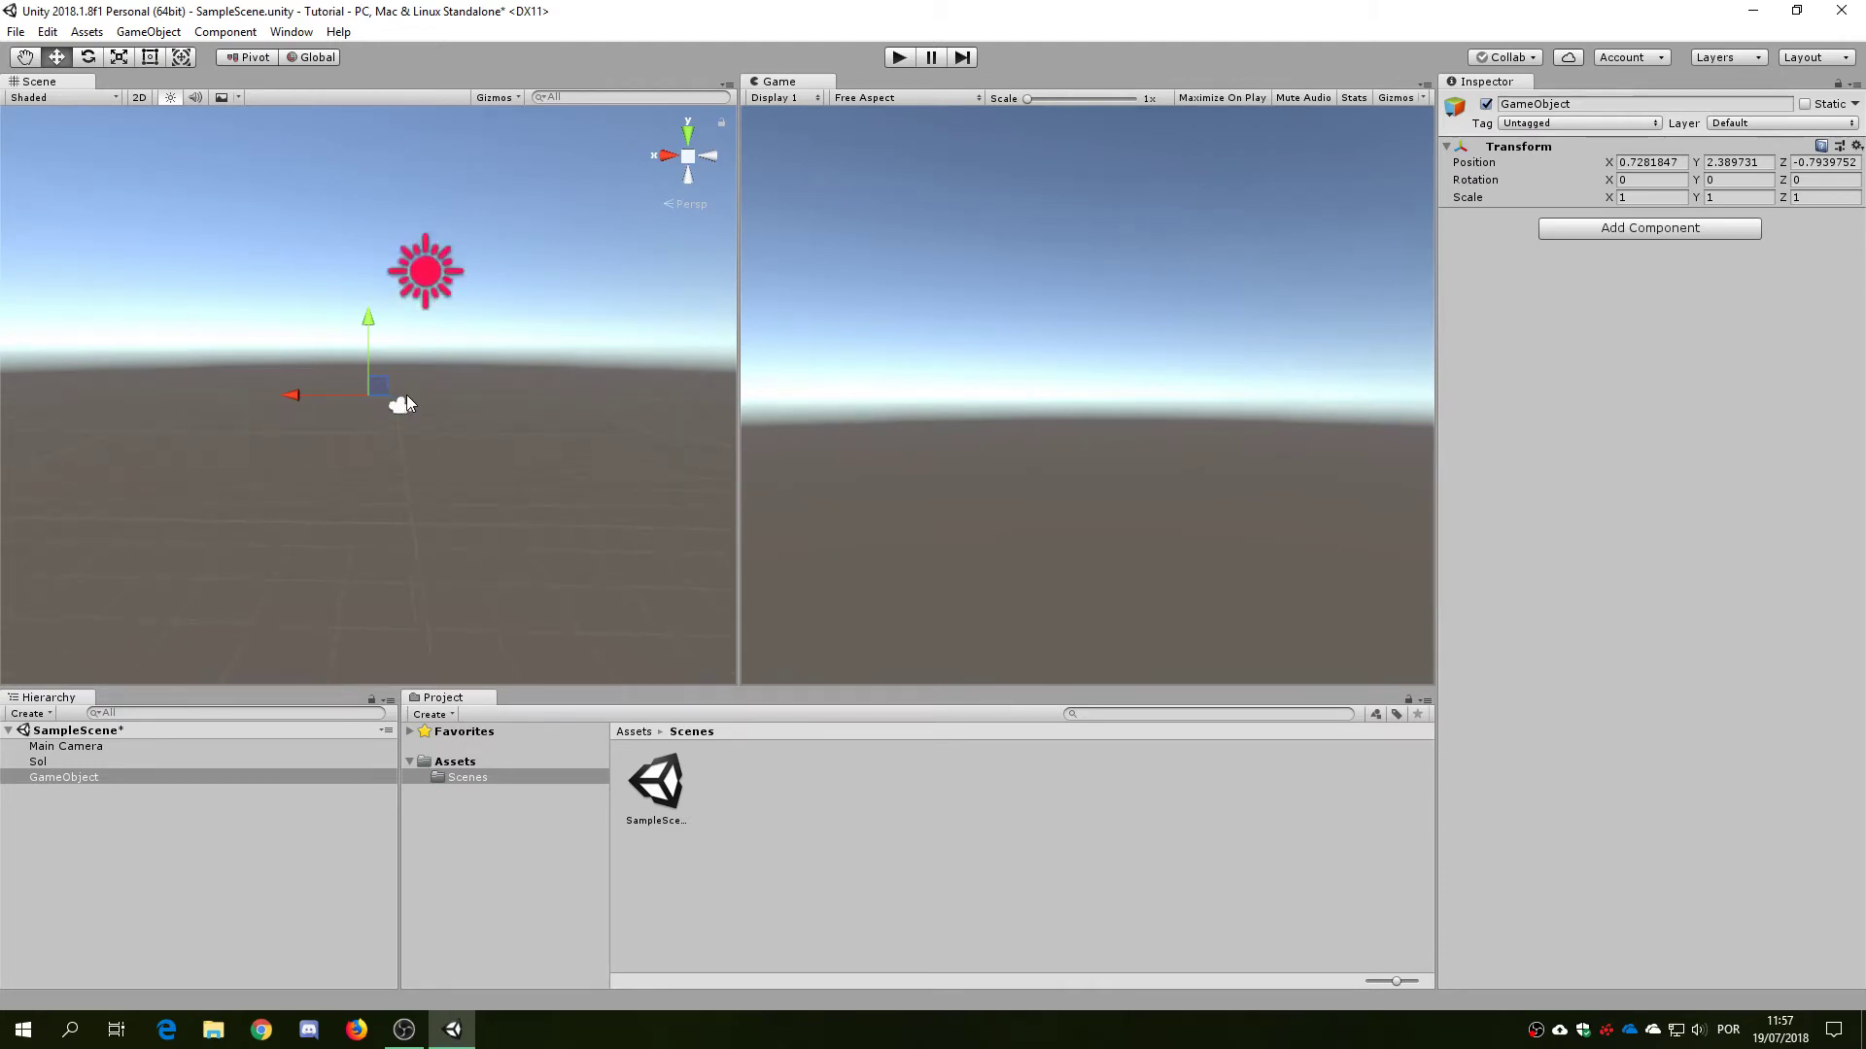
pyautogui.scroll(3, 406, 395)
pyautogui.scroll(-3, 408, 396)
pyautogui.scroll(-2, 408, 393)
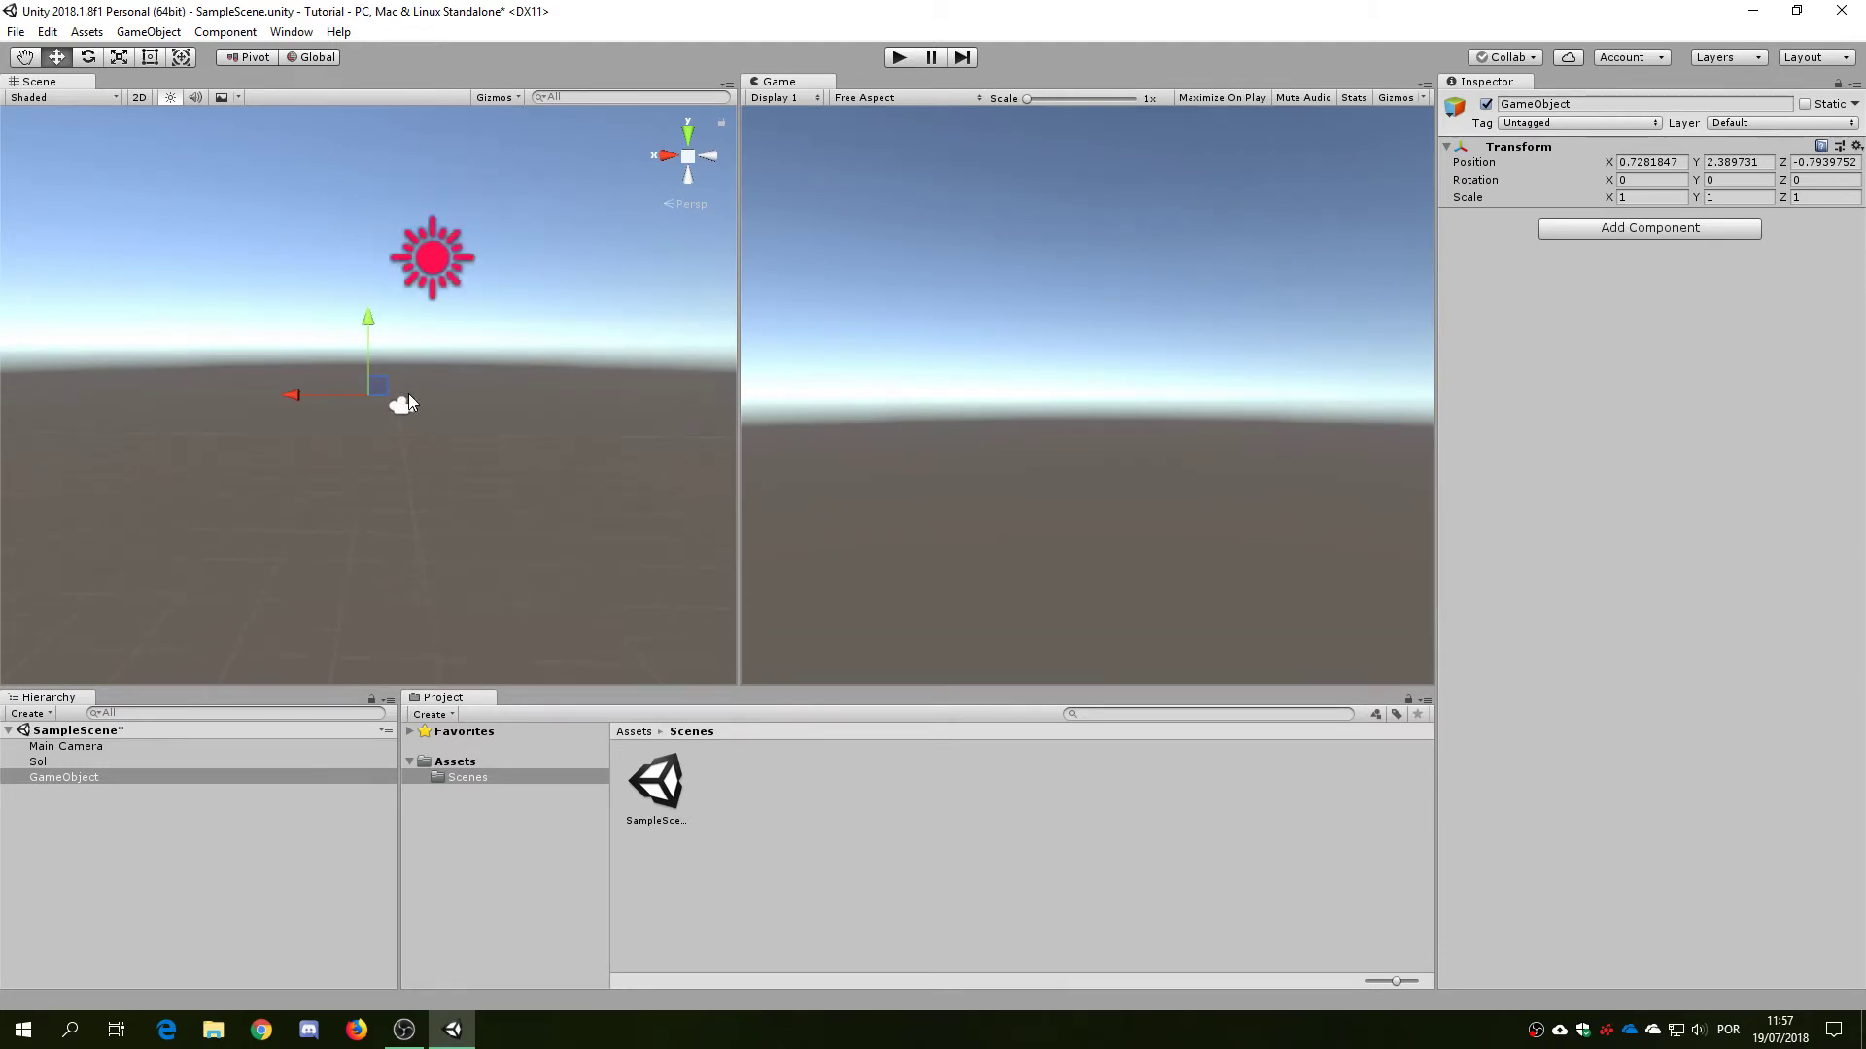
pyautogui.scroll(-1, 408, 394)
# Add a 3D Cube from the GameObject menu, then orbit and zoom around it
pyautogui.click(147, 37)
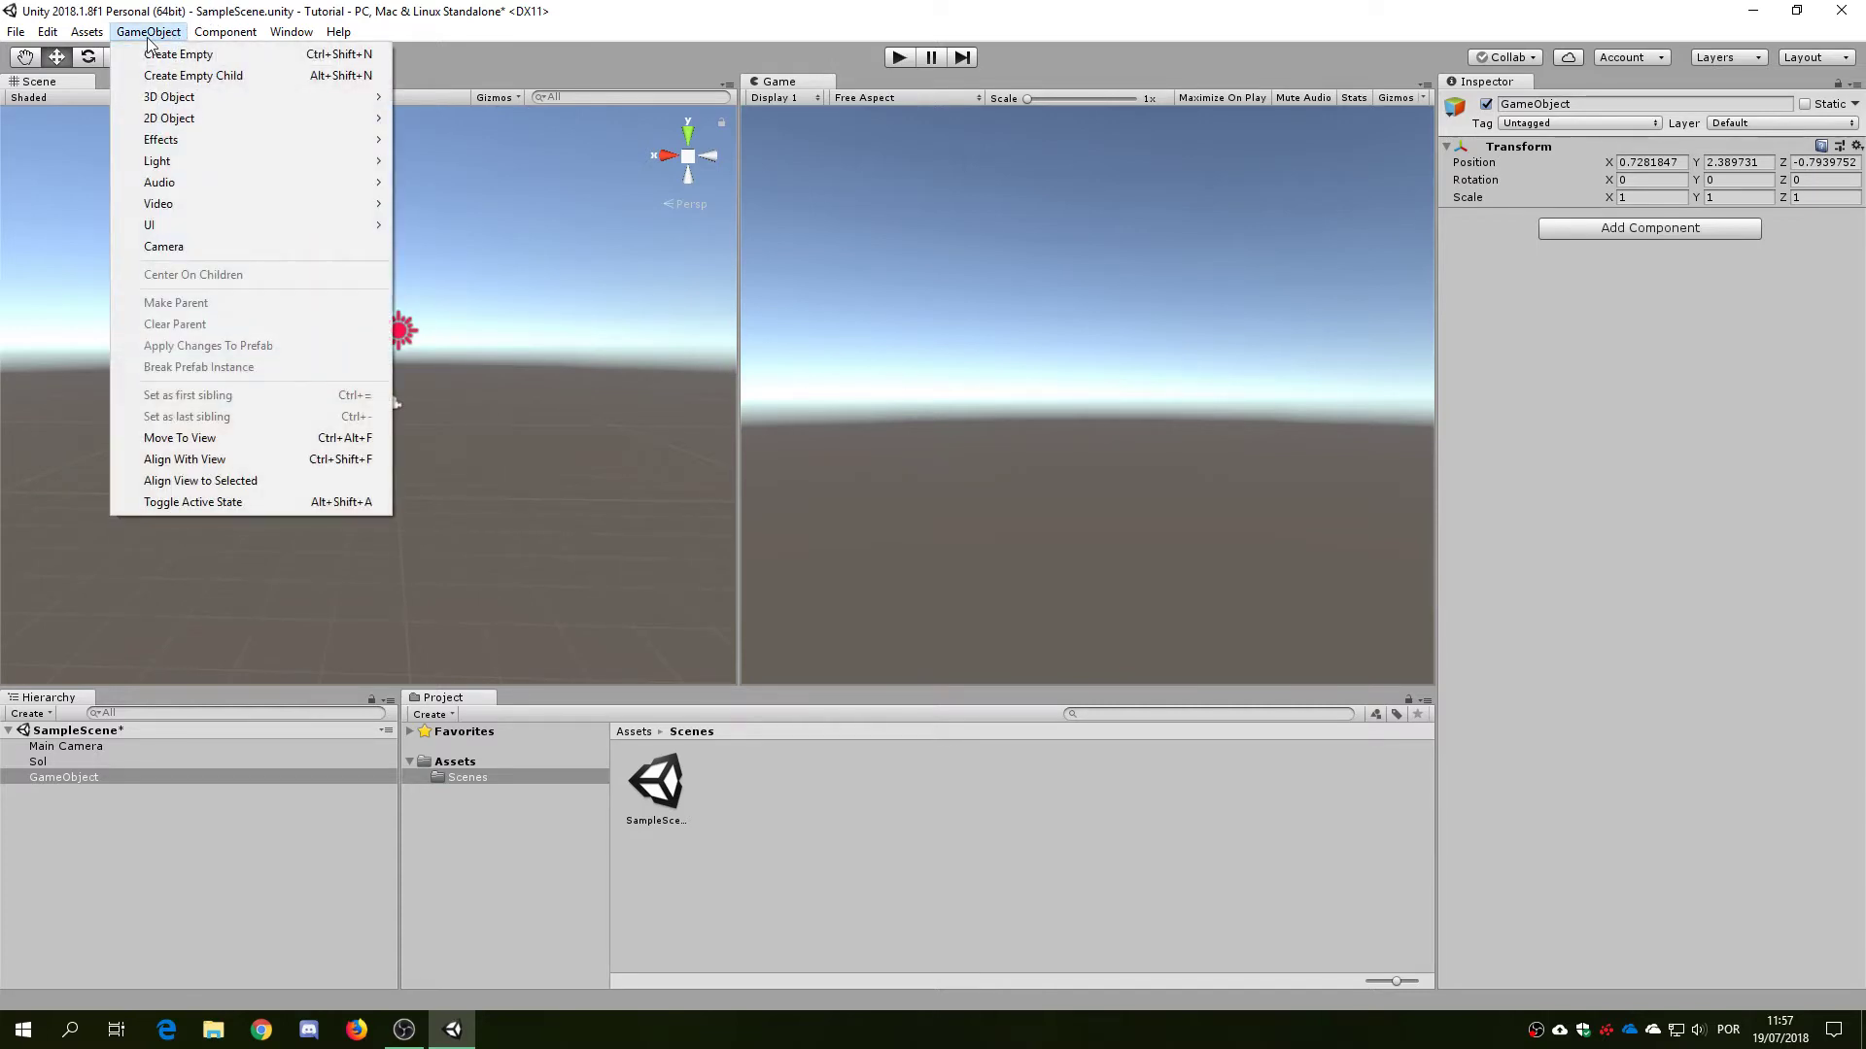
pyautogui.moveTo(167, 96)
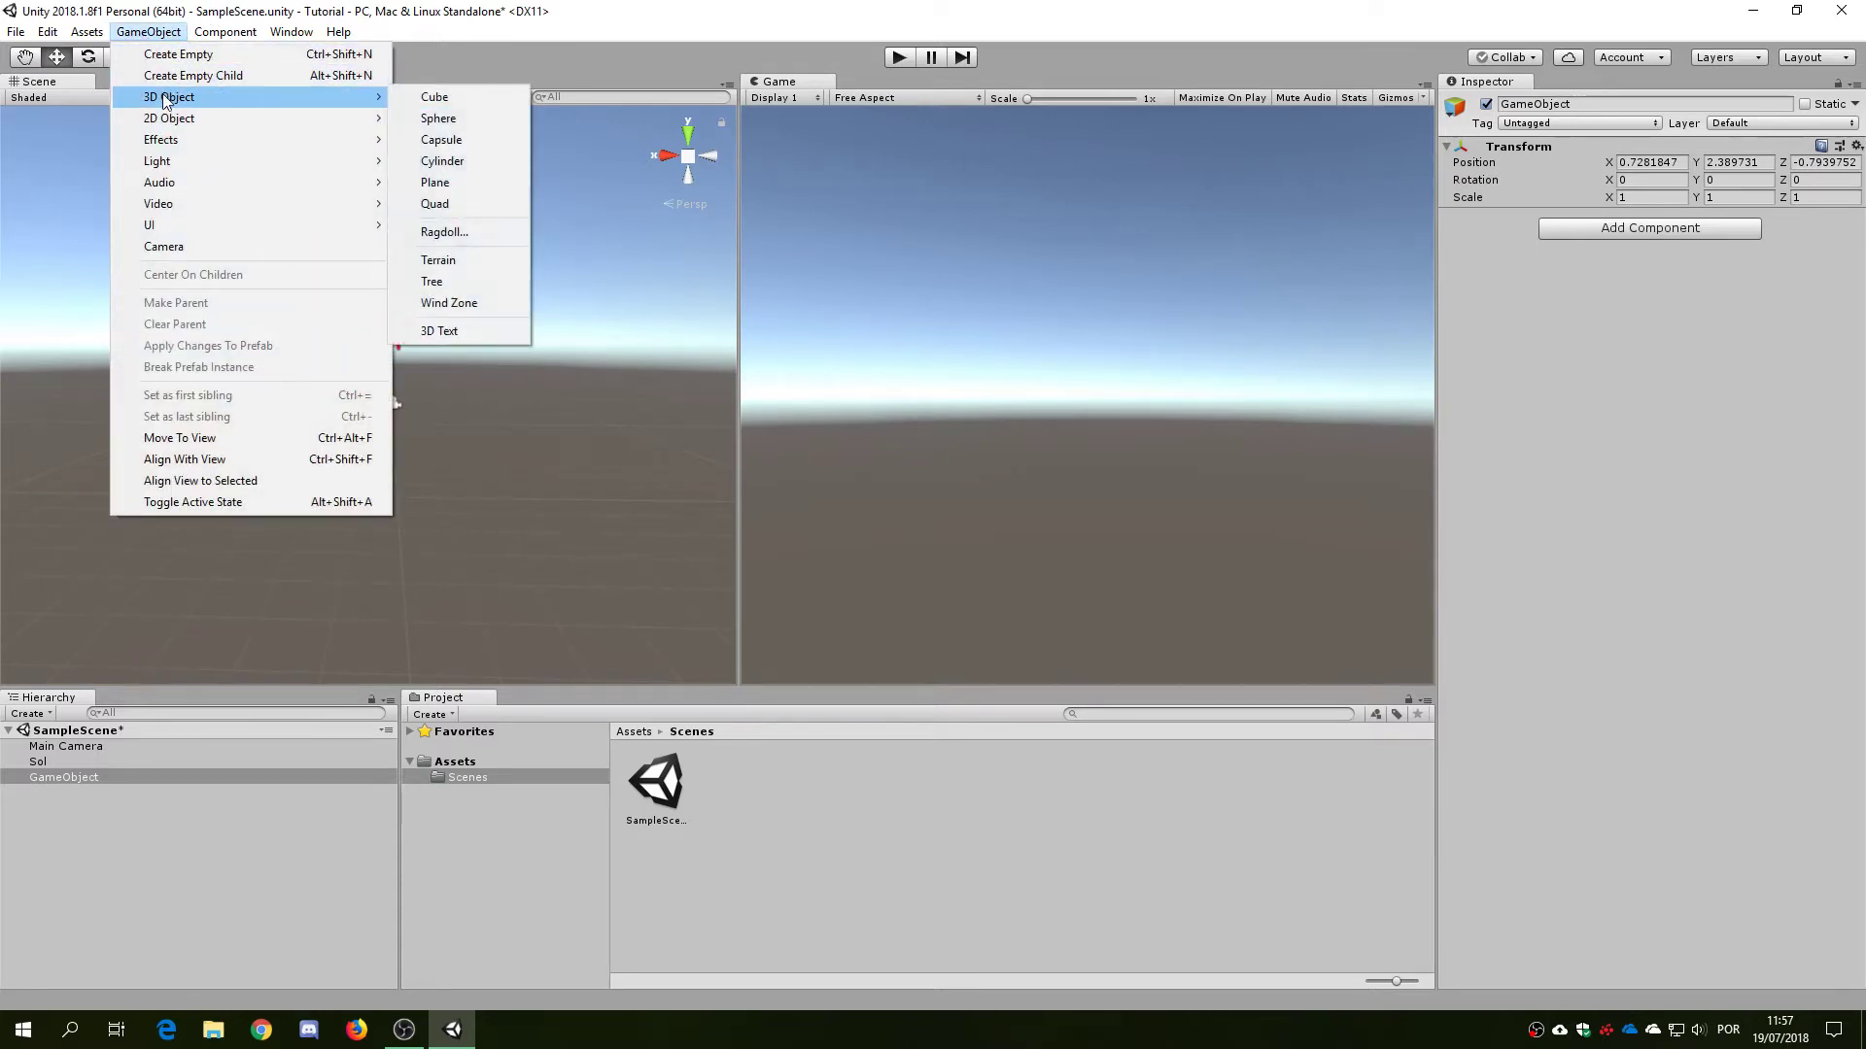
pyautogui.click(438, 97)
pyautogui.moveTo(443, 121)
pyautogui.keyDown('alt'); pyautogui.mouseDown()
pyautogui.moveTo(389, 252)
pyautogui.moveTo(428, 291)
pyautogui.mouseUp(); pyautogui.keyUp('alt')
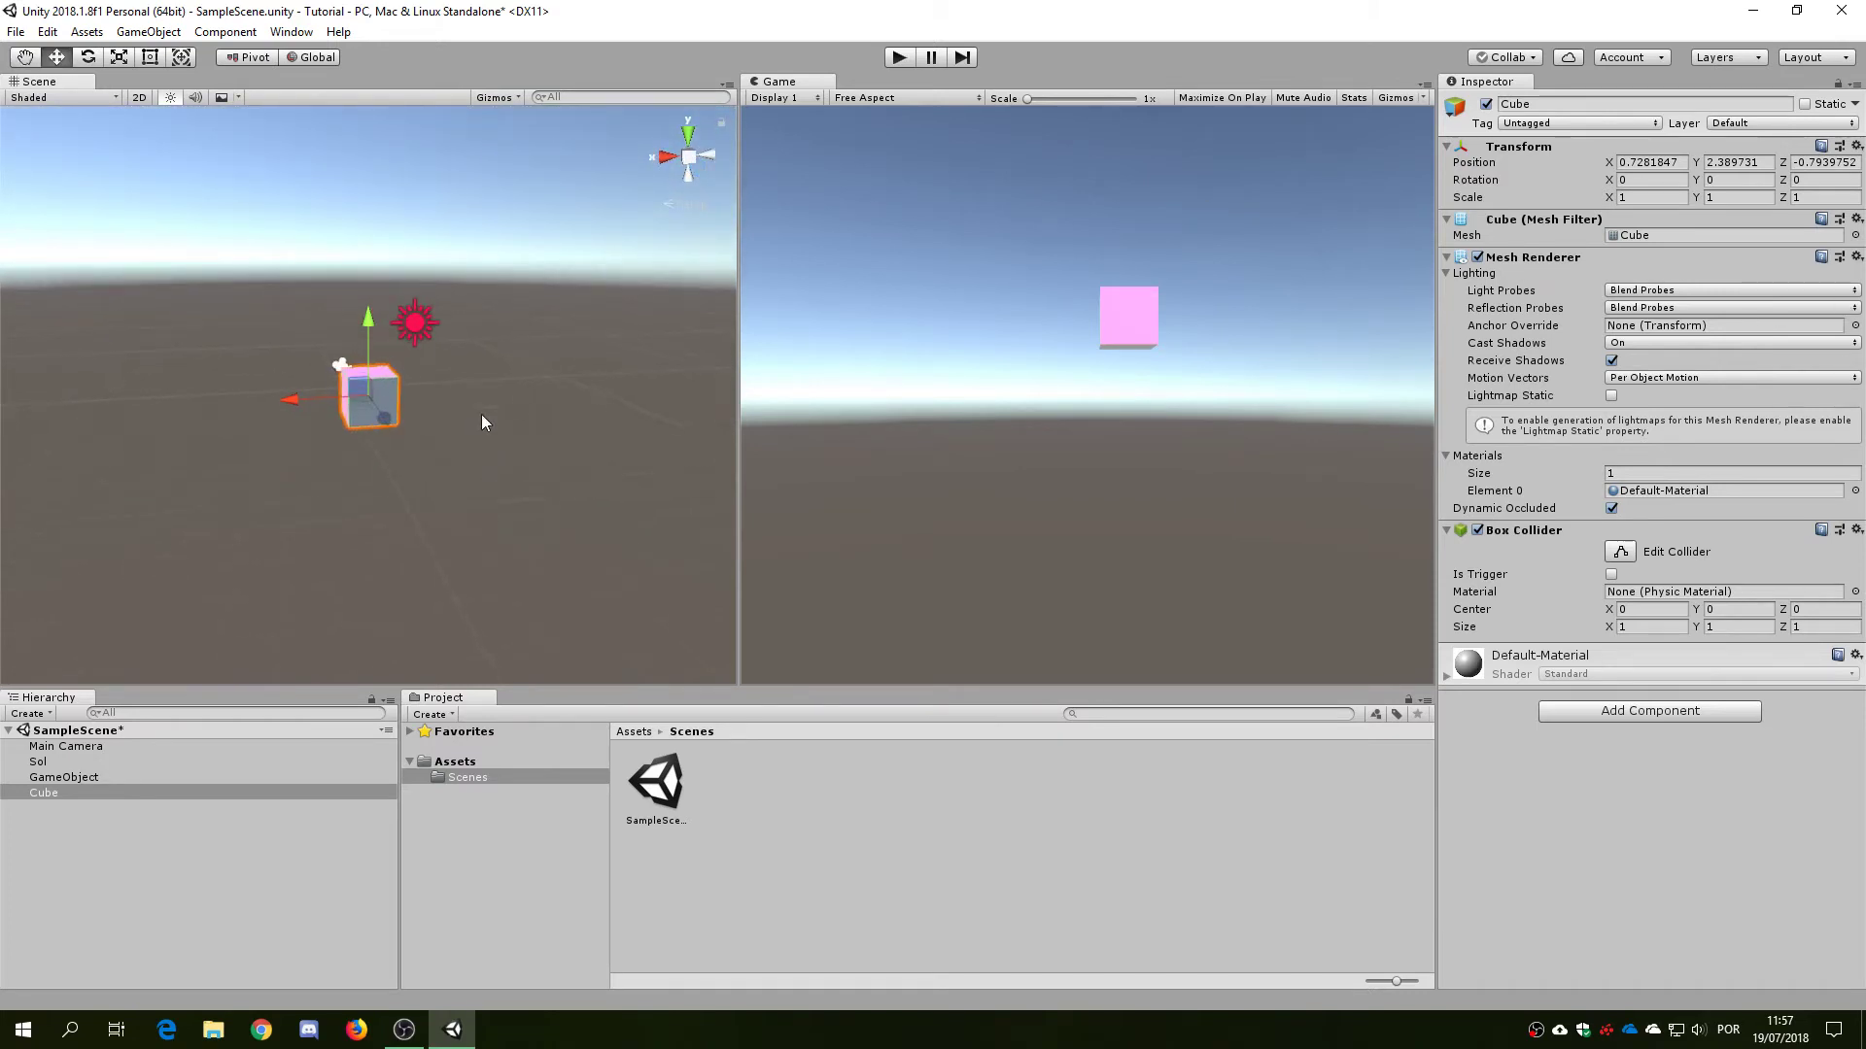
pyautogui.scroll(3, 388, 404)
pyautogui.moveTo(388, 404)
pyautogui.keyDown('alt'); pyautogui.mouseDown()
pyautogui.moveTo(339, 304)
pyautogui.moveTo(508, 404)
pyautogui.mouseUp(); pyautogui.keyUp('alt')
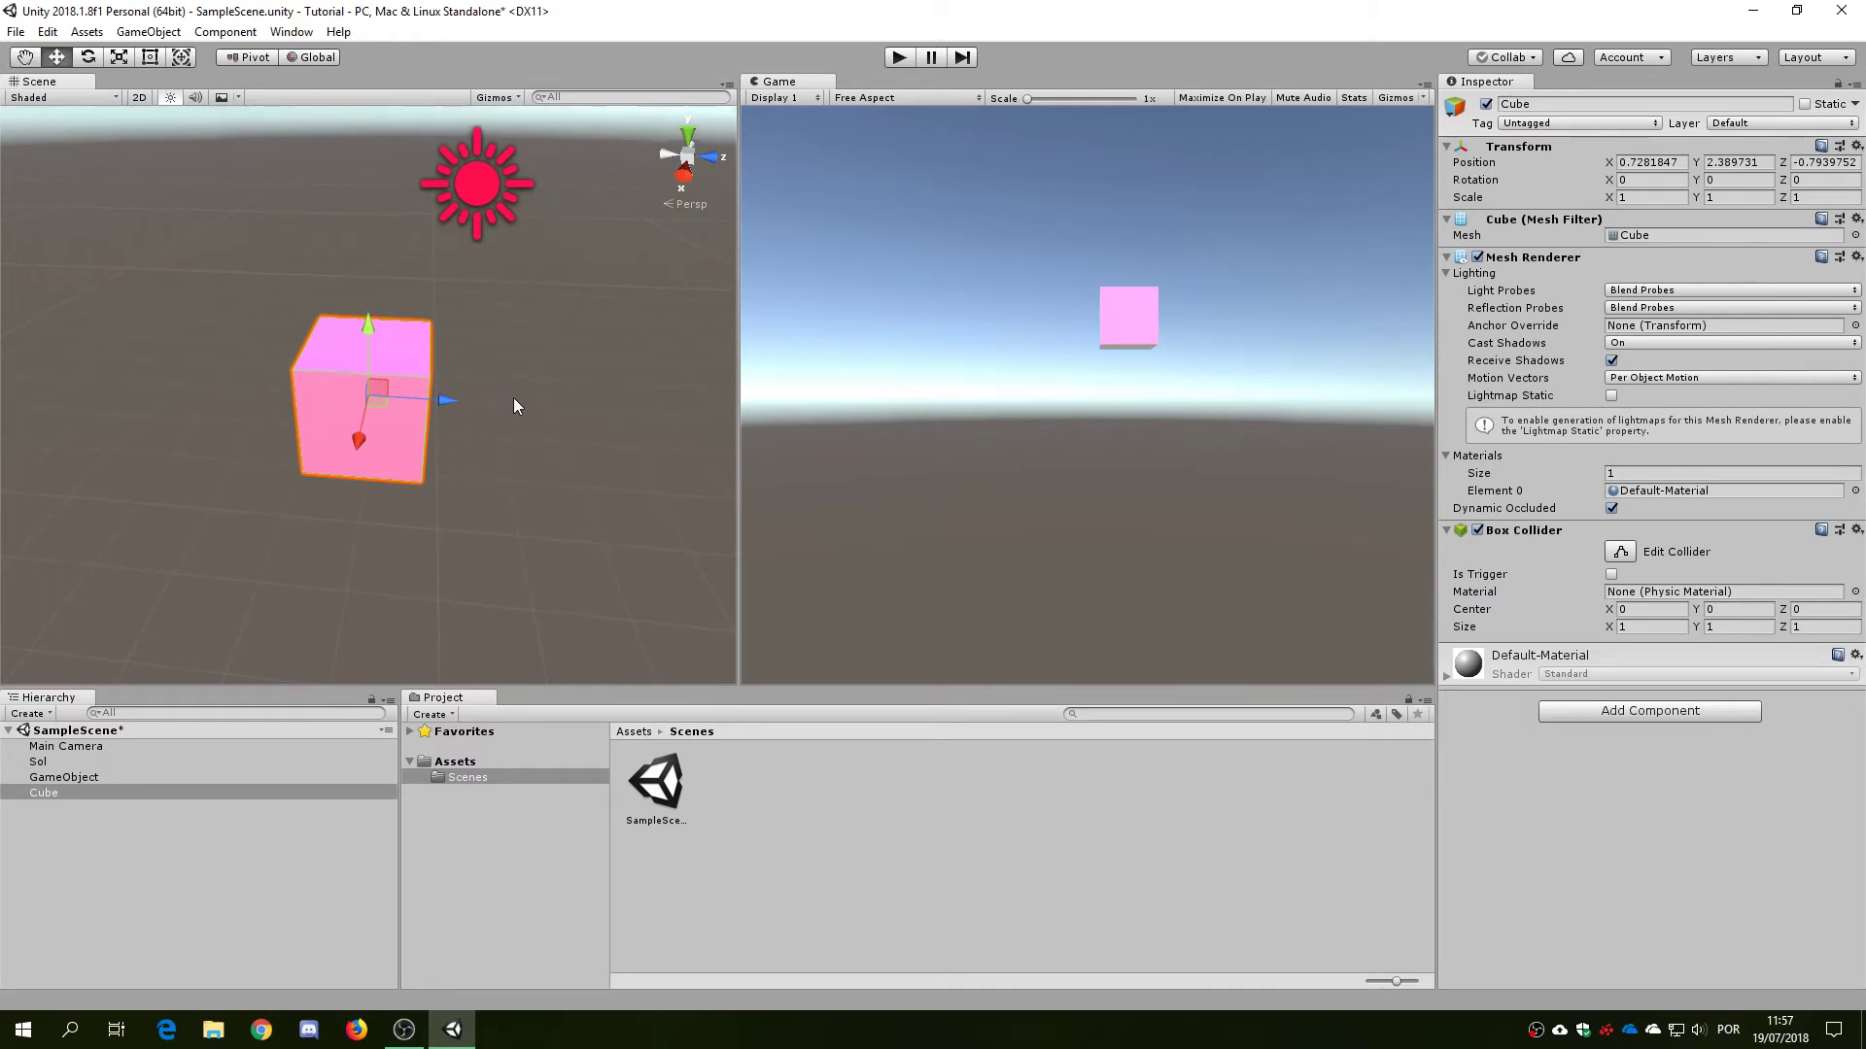
pyautogui.scroll(3, 394, 410)
pyautogui.moveTo(394, 410)
pyautogui.keyDown('alt'); pyautogui.mouseDown()
pyautogui.moveTo(568, 407)
pyautogui.moveTo(273, 396)
pyautogui.moveTo(972, 371)
pyautogui.moveTo(433, 390)
pyautogui.mouseUp(); pyautogui.keyUp('alt')
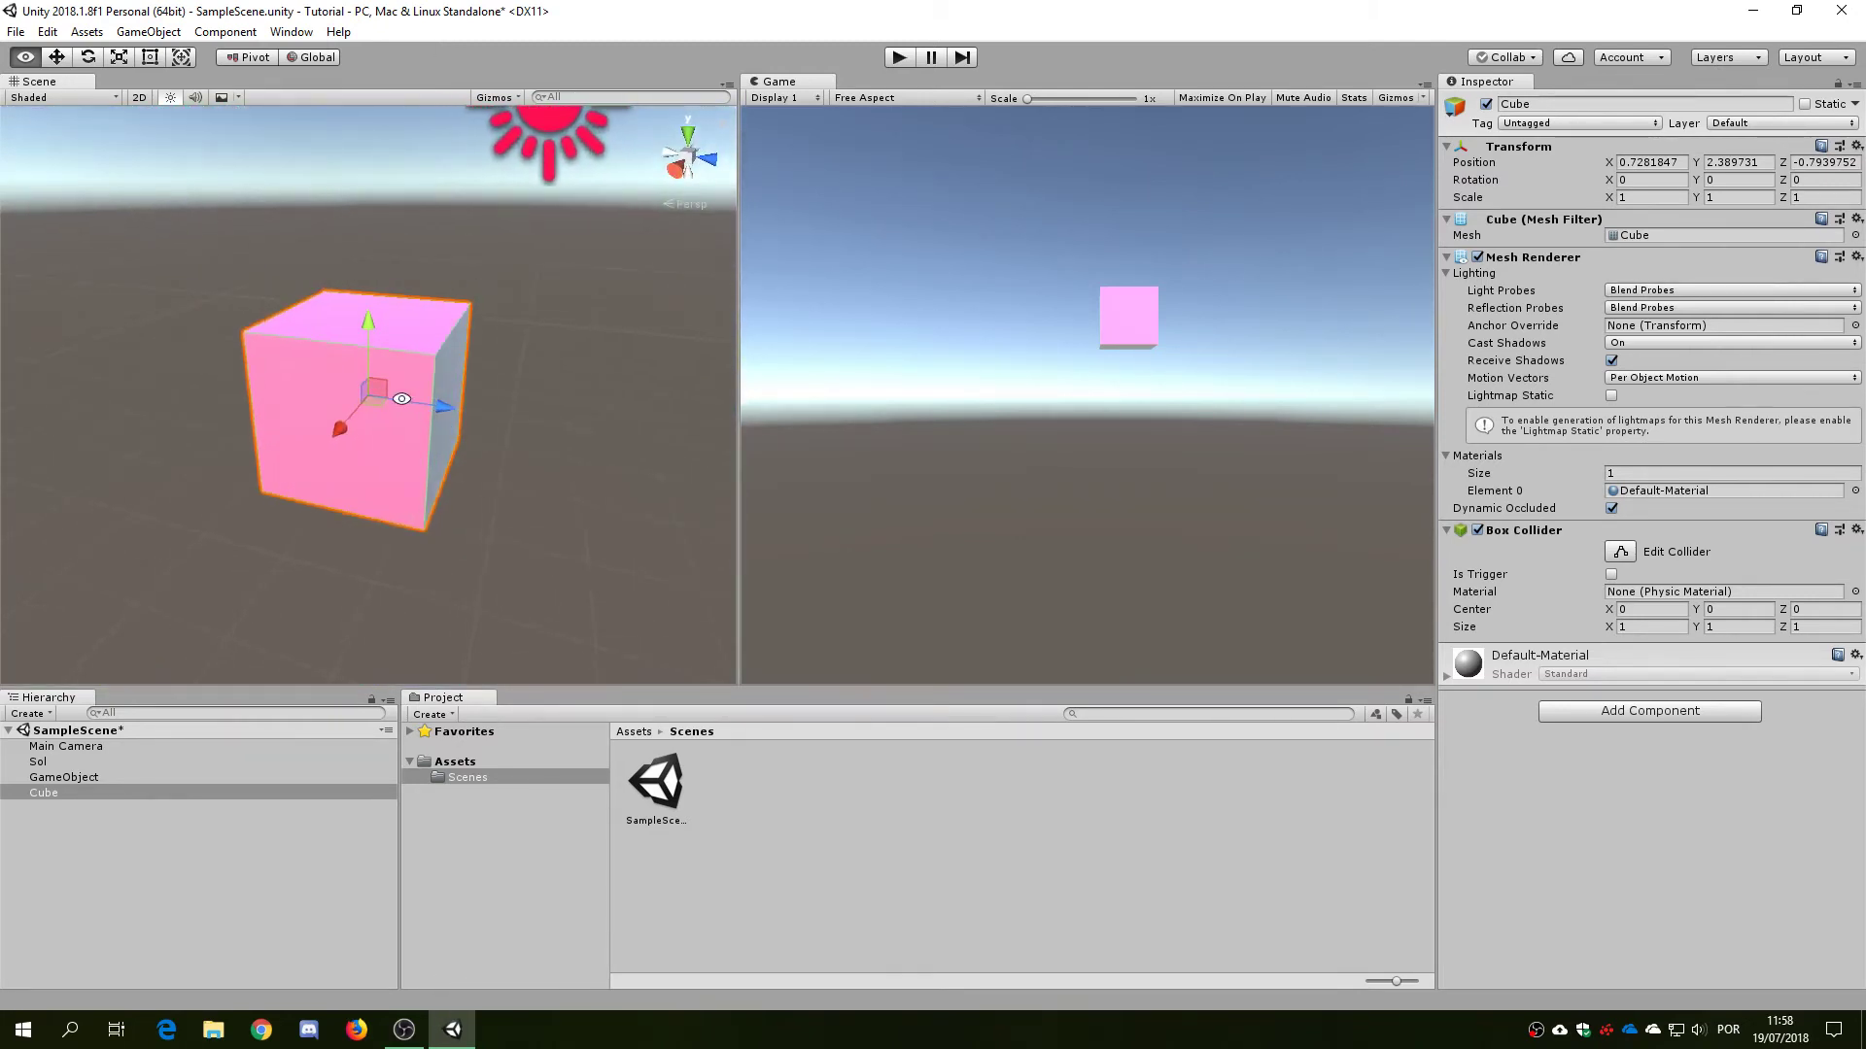
pyautogui.scroll(-5, 434, 390)
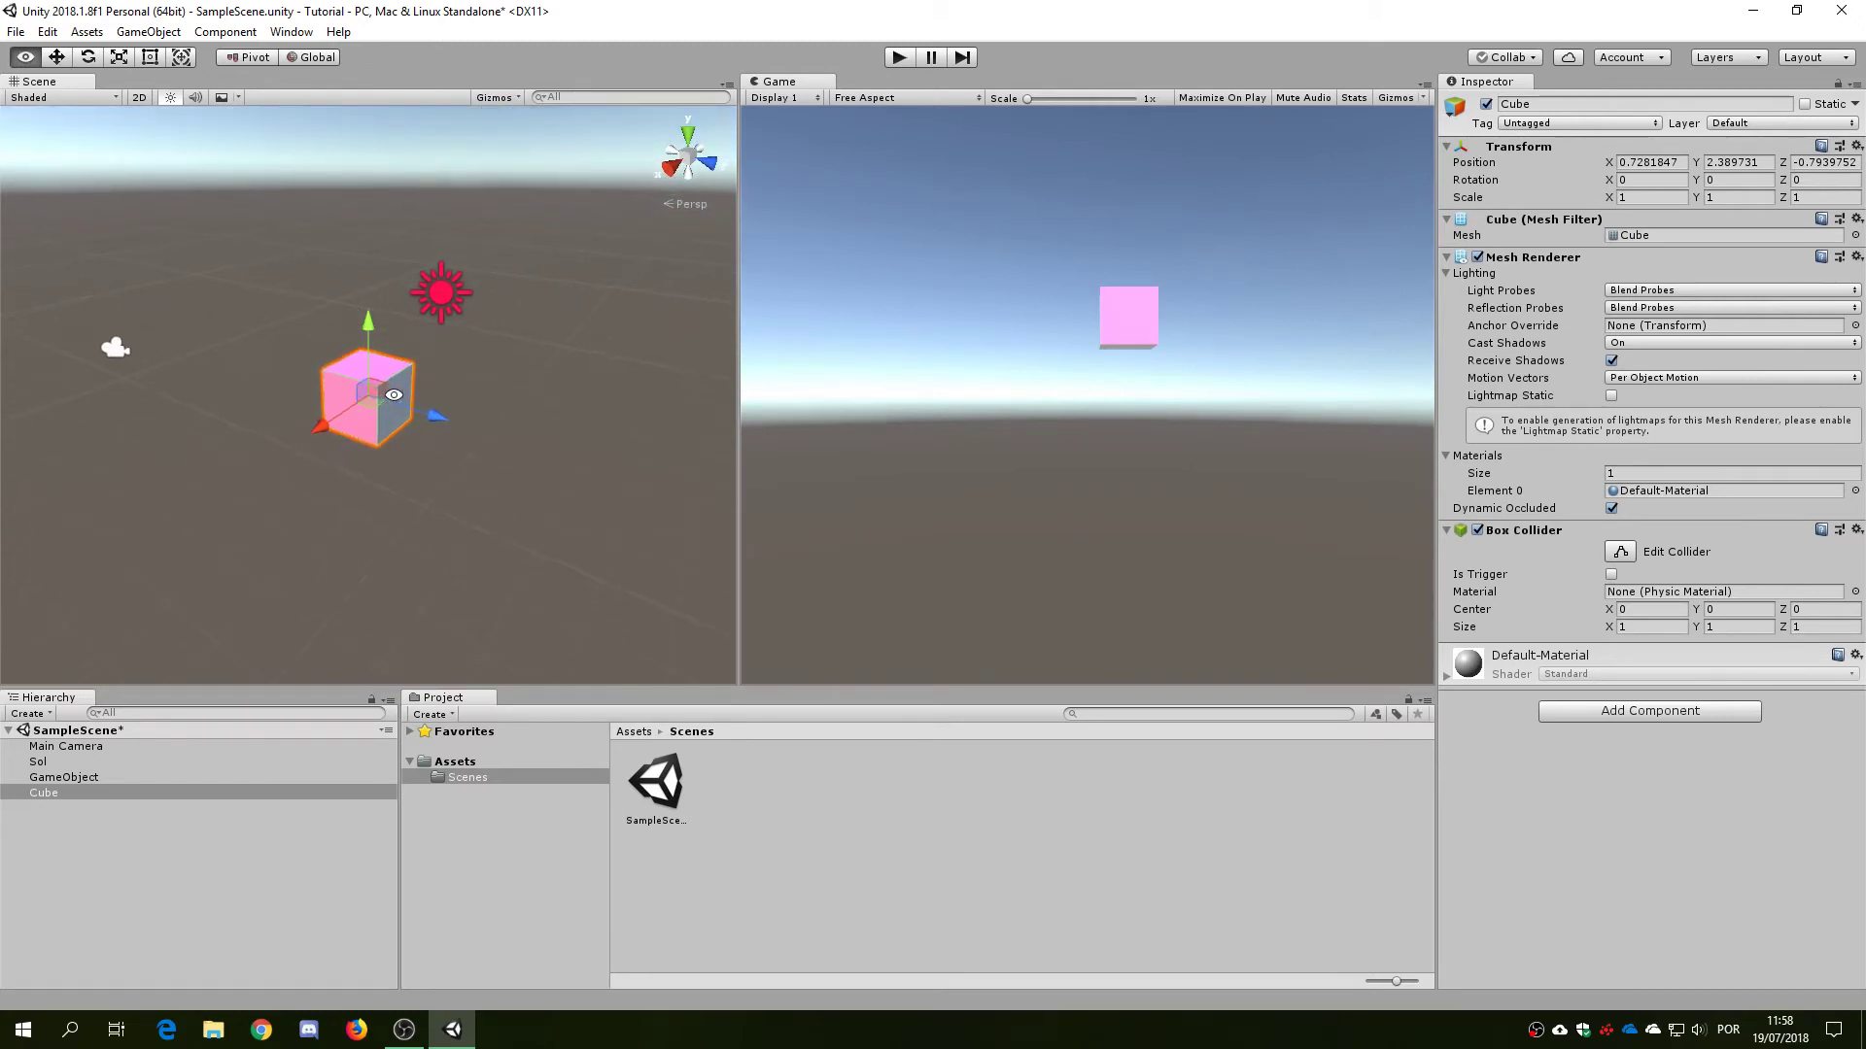
# Set Sol's light colour to pale yellow FFFF9B, then select the now-white Cube
pyautogui.click(445, 311)
pyautogui.click(1750, 258)
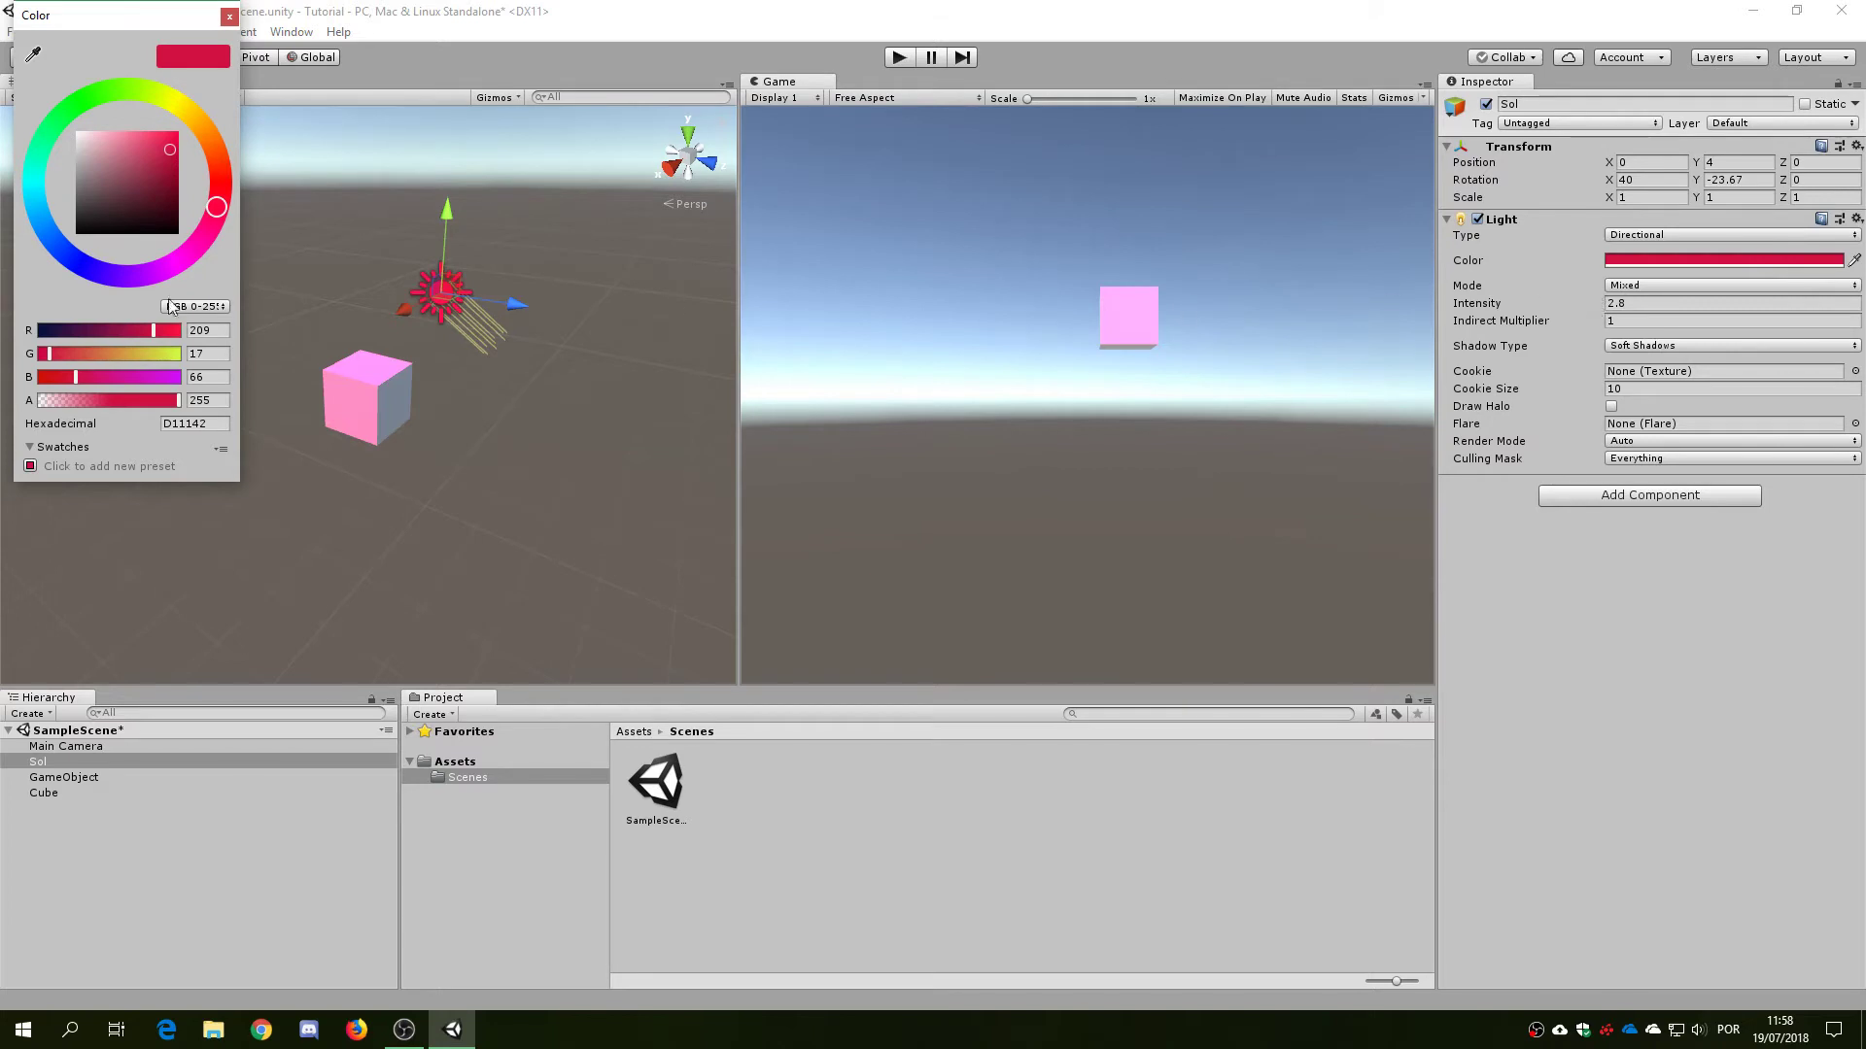
pyautogui.moveTo(119, 95)
pyautogui.mouseDown()
pyautogui.moveTo(44, 259)
pyautogui.moveTo(183, 236)
pyautogui.moveTo(171, 101)
pyautogui.moveTo(96, 131)
pyautogui.mouseUp()
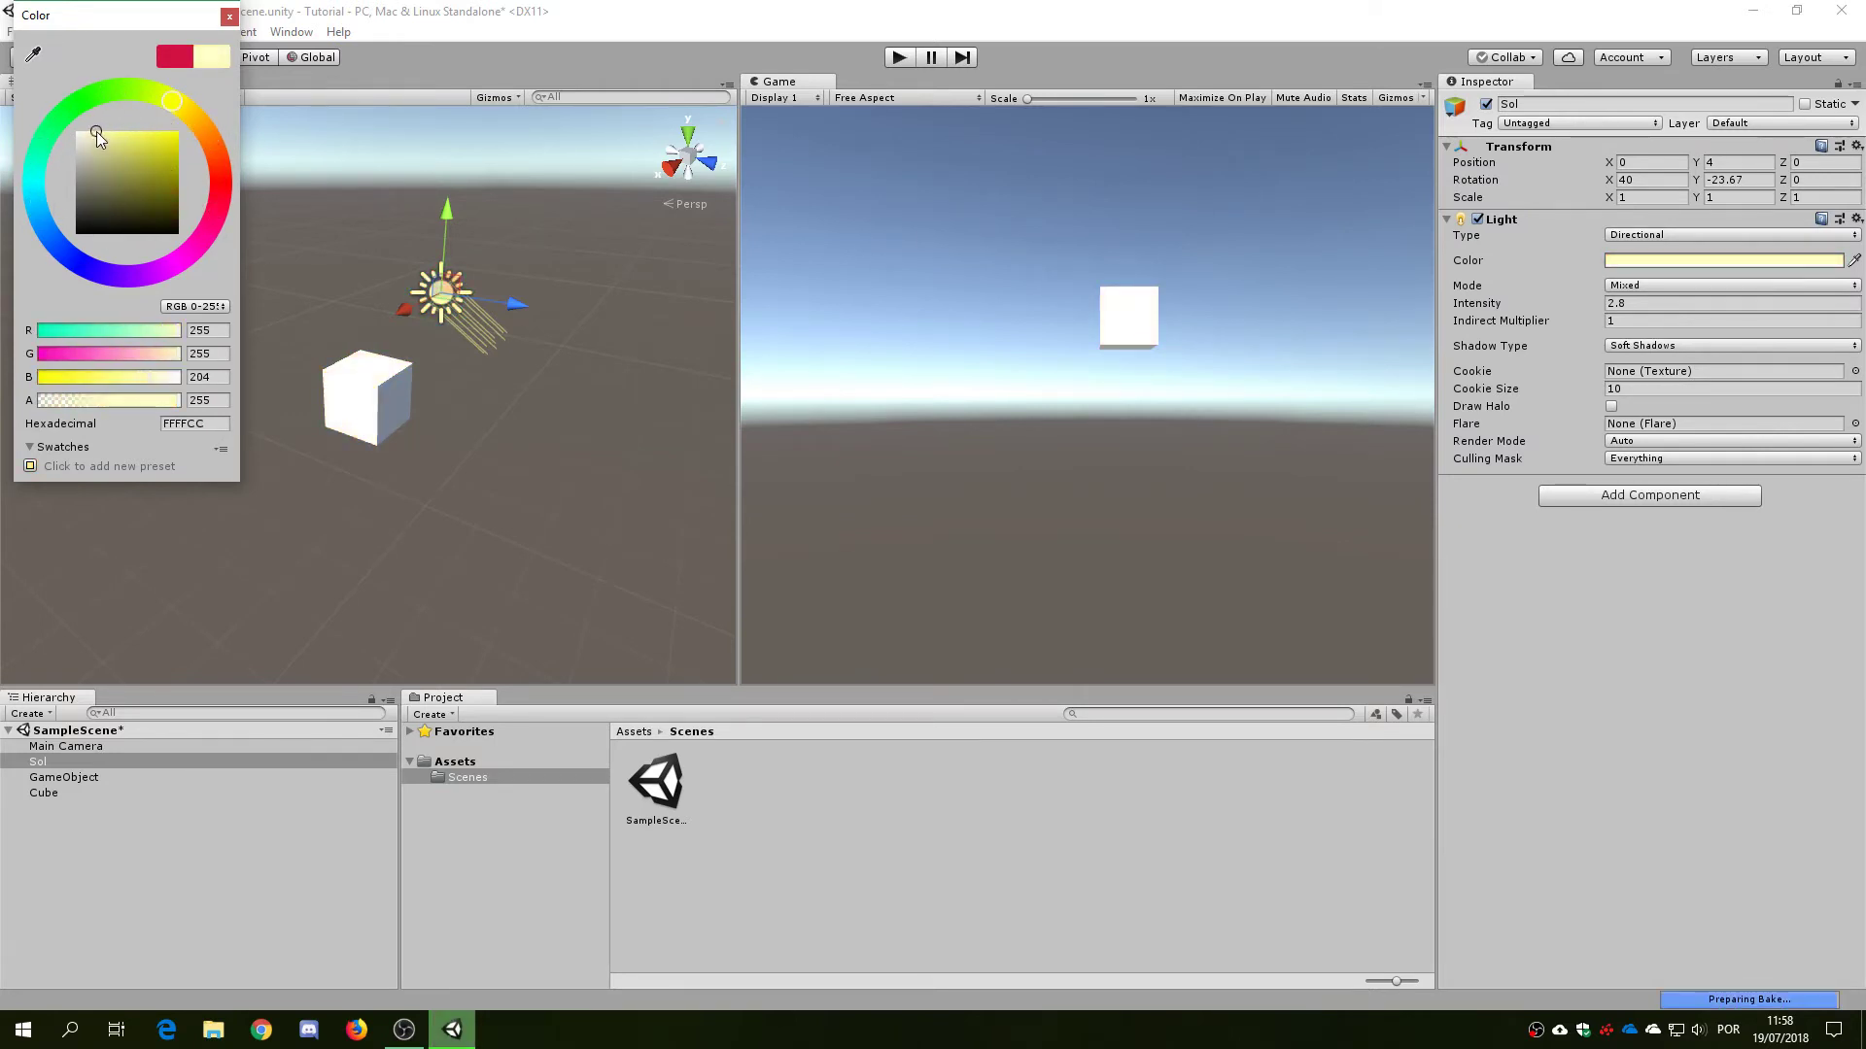
pyautogui.moveTo(148, 377); pyautogui.dragTo(119, 382)
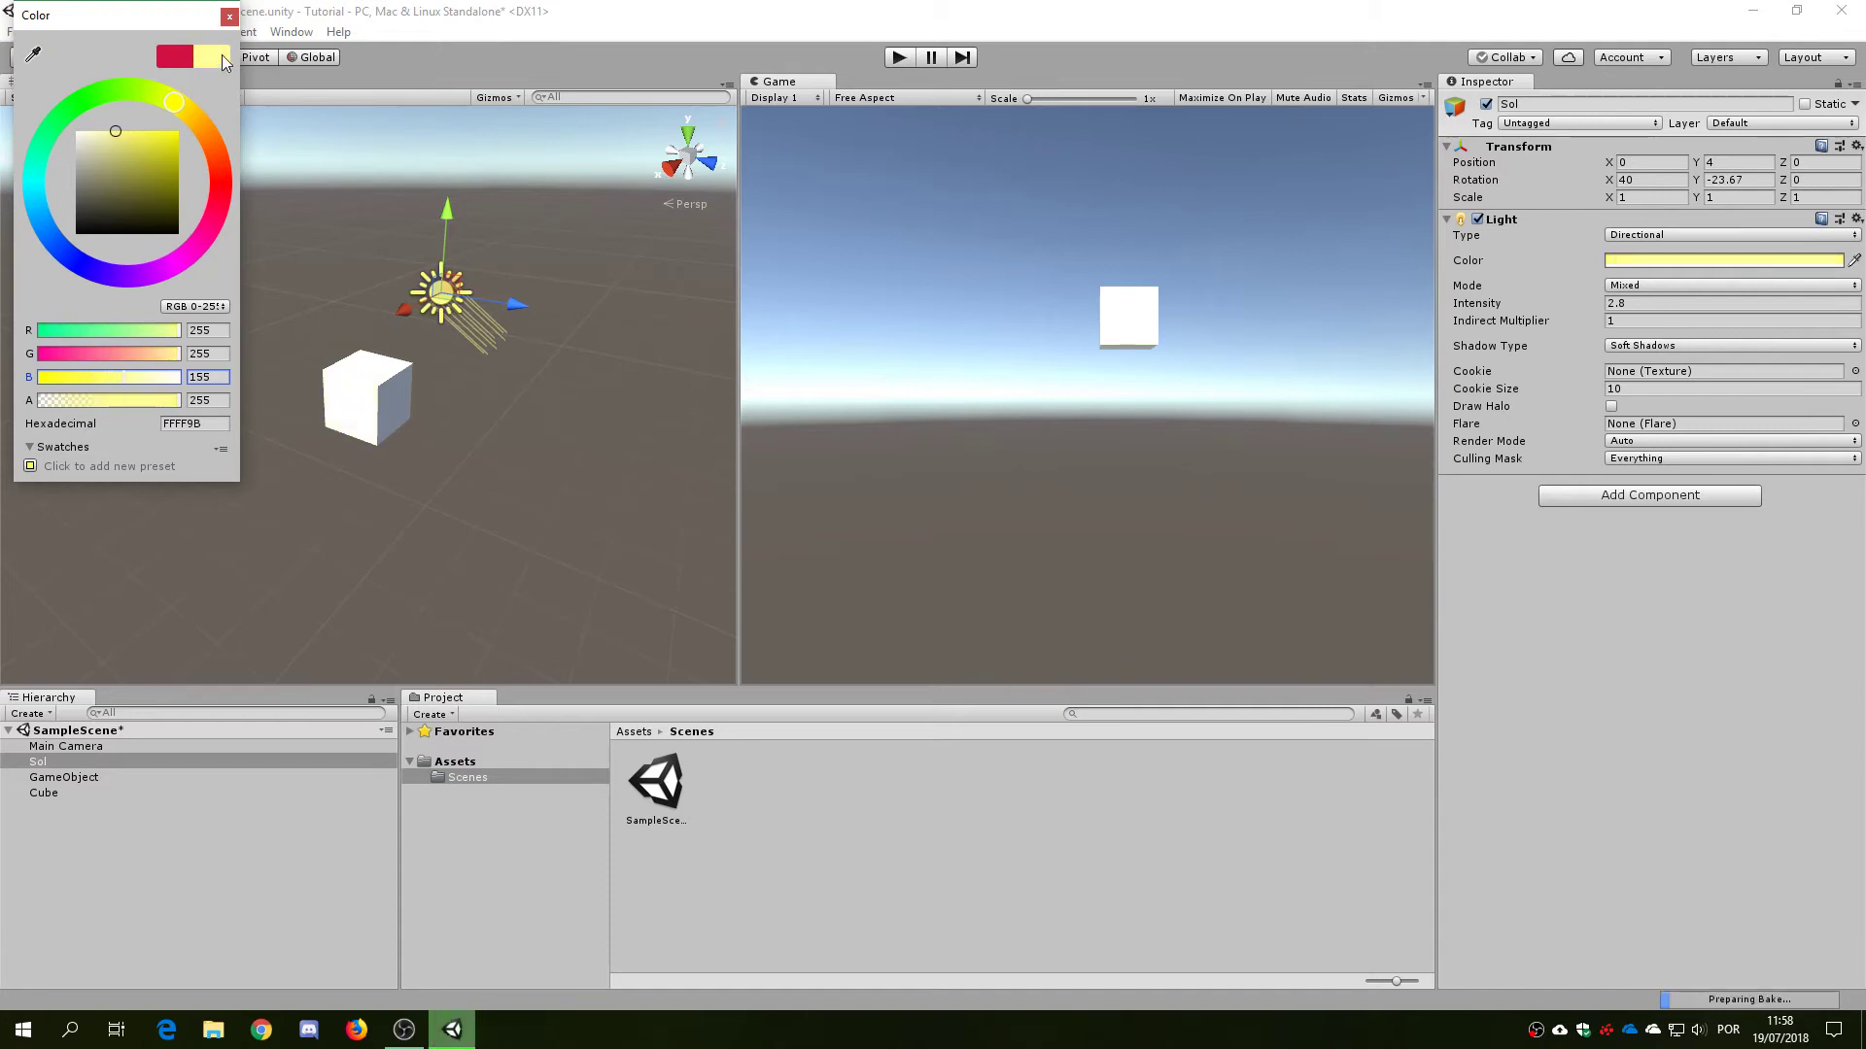
pyautogui.click(229, 16)
pyautogui.keyDown('alt'); pyautogui.moveTo(272, 369); pyautogui.dragTo(683, 349); pyautogui.keyUp('alt')
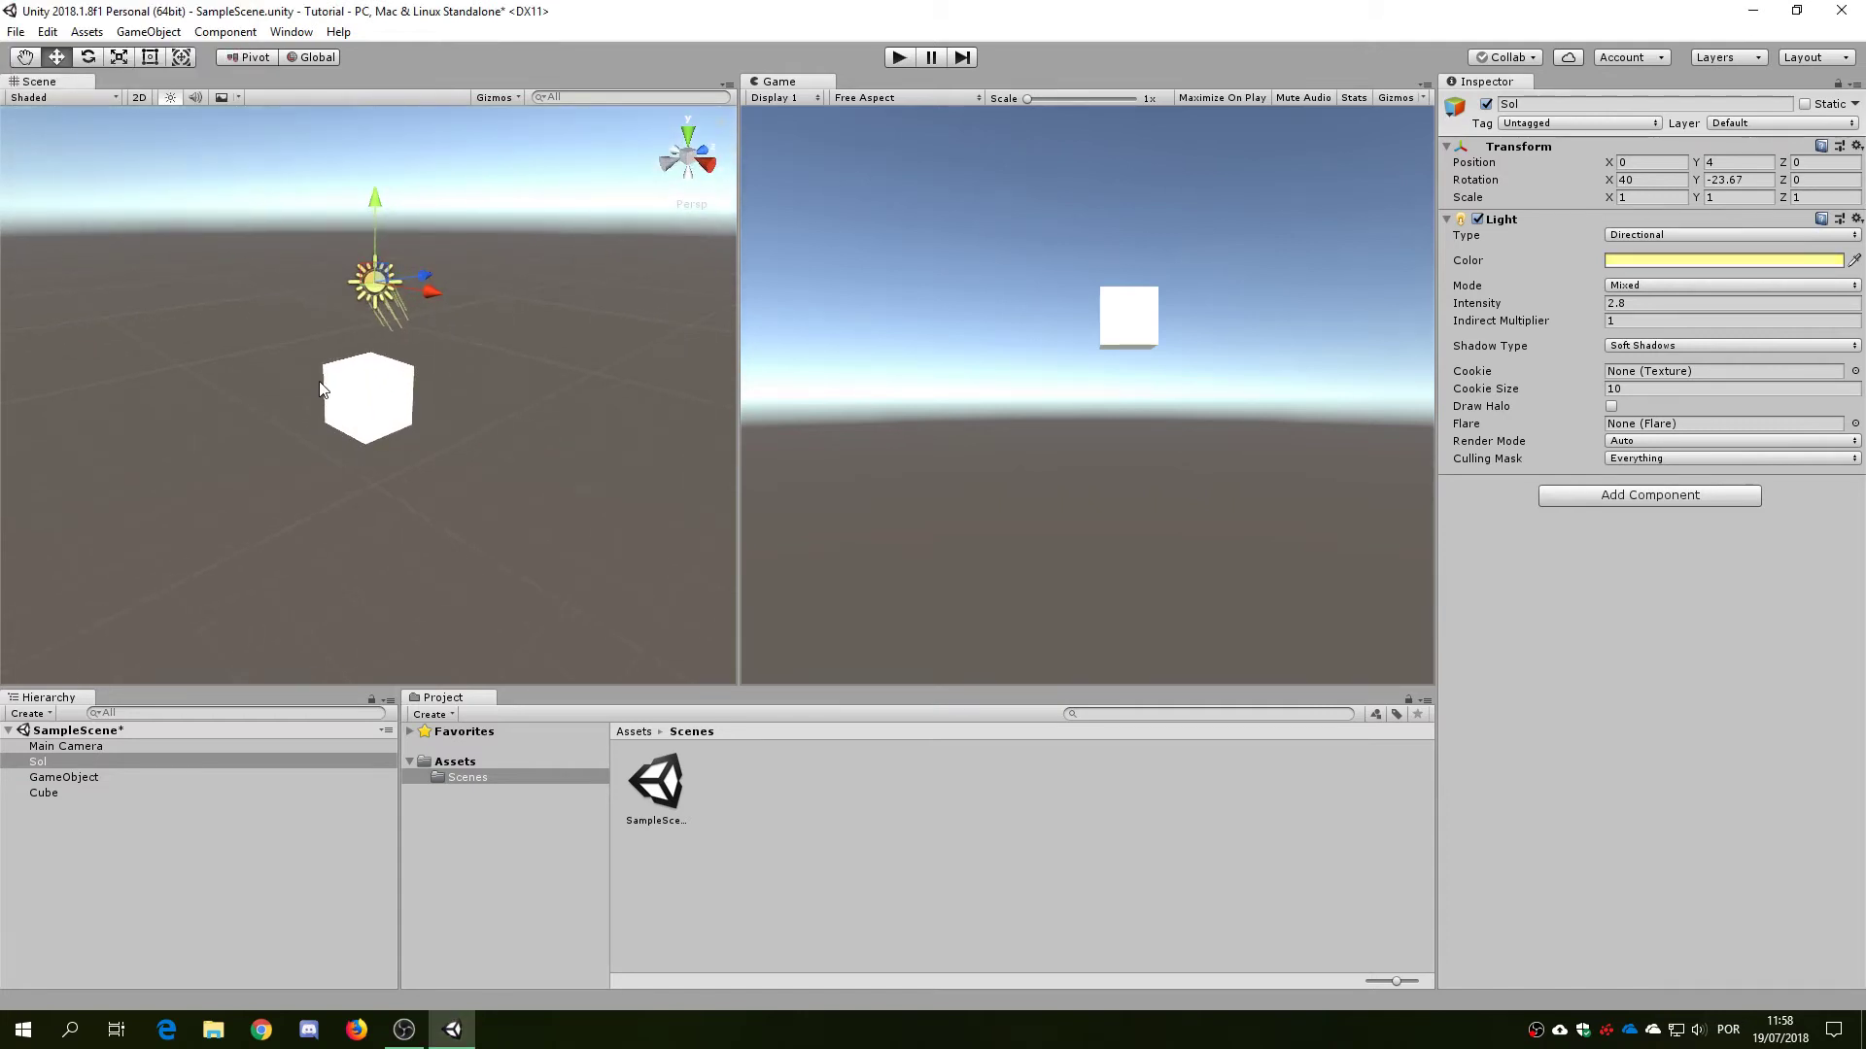
pyautogui.click(369, 398)
pyautogui.moveTo(438, 360)
pyautogui.keyDown('alt'); pyautogui.mouseDown()
pyautogui.moveTo(441, 388)
pyautogui.moveTo(249, 257)
pyautogui.mouseUp(); pyautogui.keyUp('alt')
pyautogui.scroll(3, 427, 386)
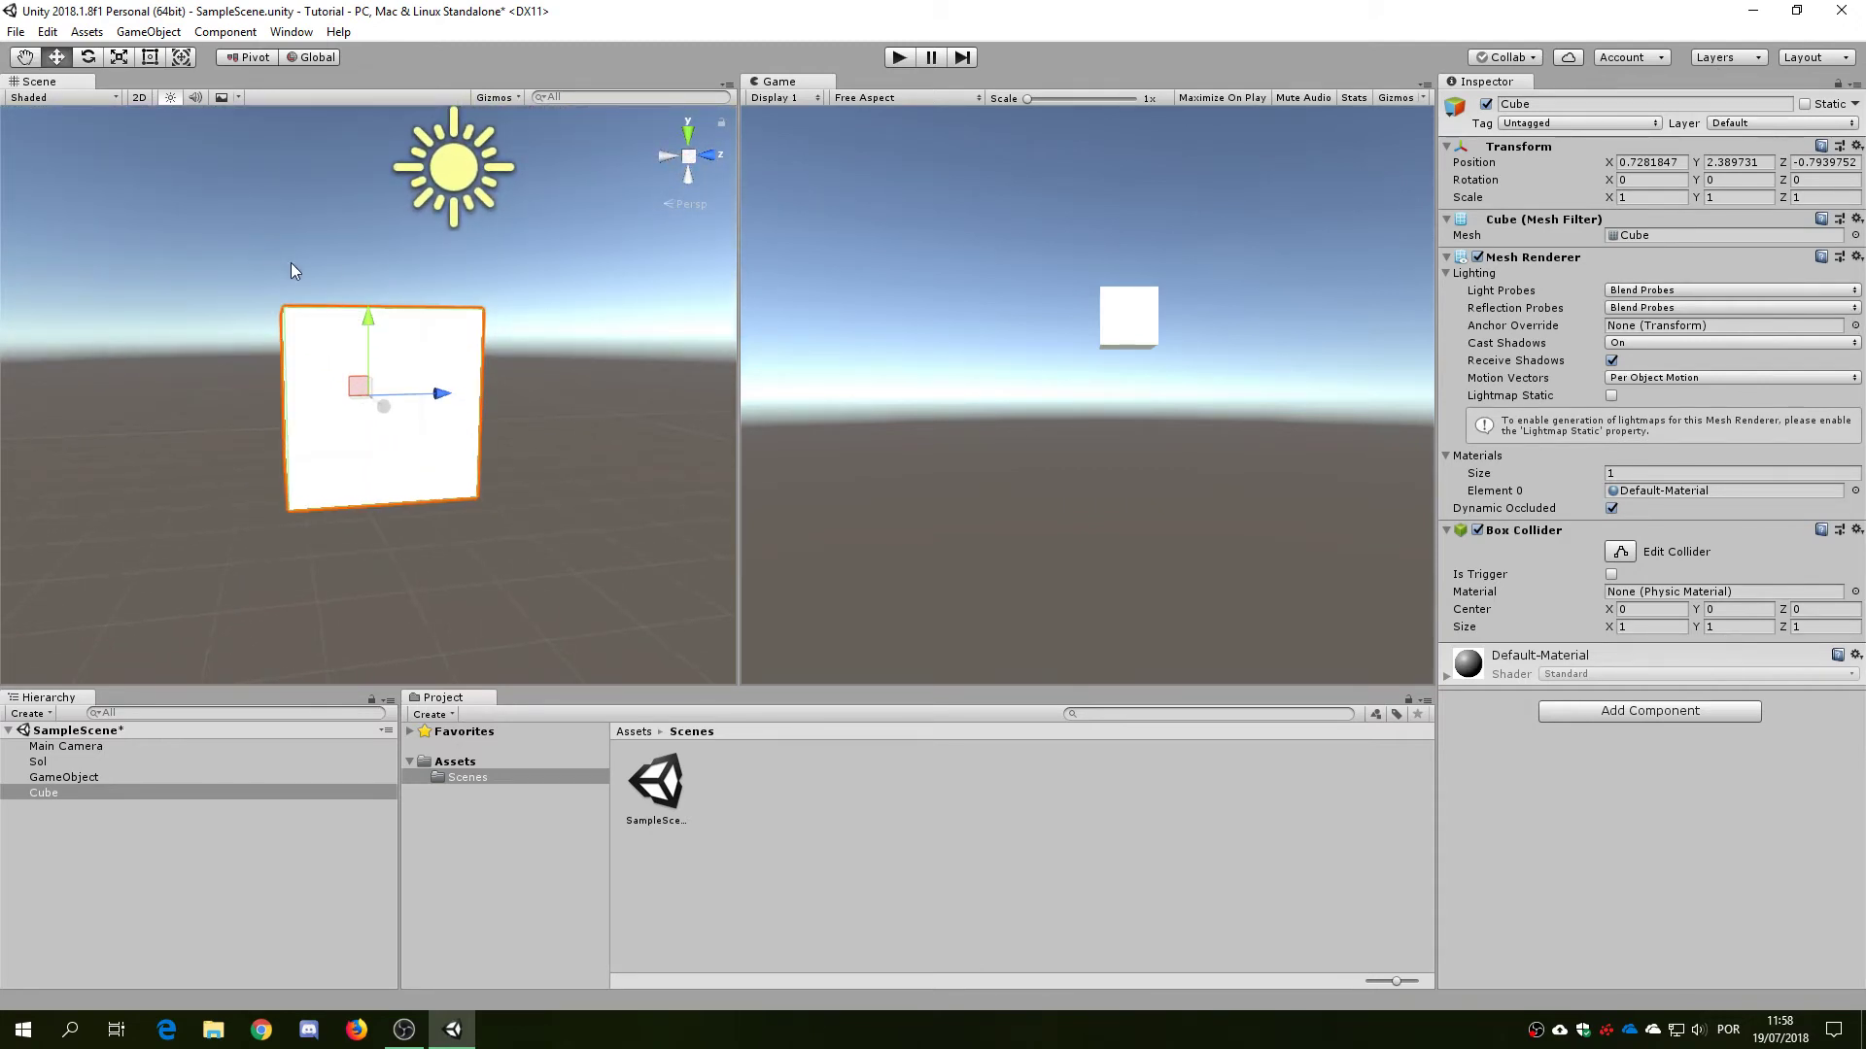
pyautogui.keyDown('alt'); pyautogui.moveTo(452, 384); pyautogui.dragTo(449, 361); pyautogui.keyUp('alt')
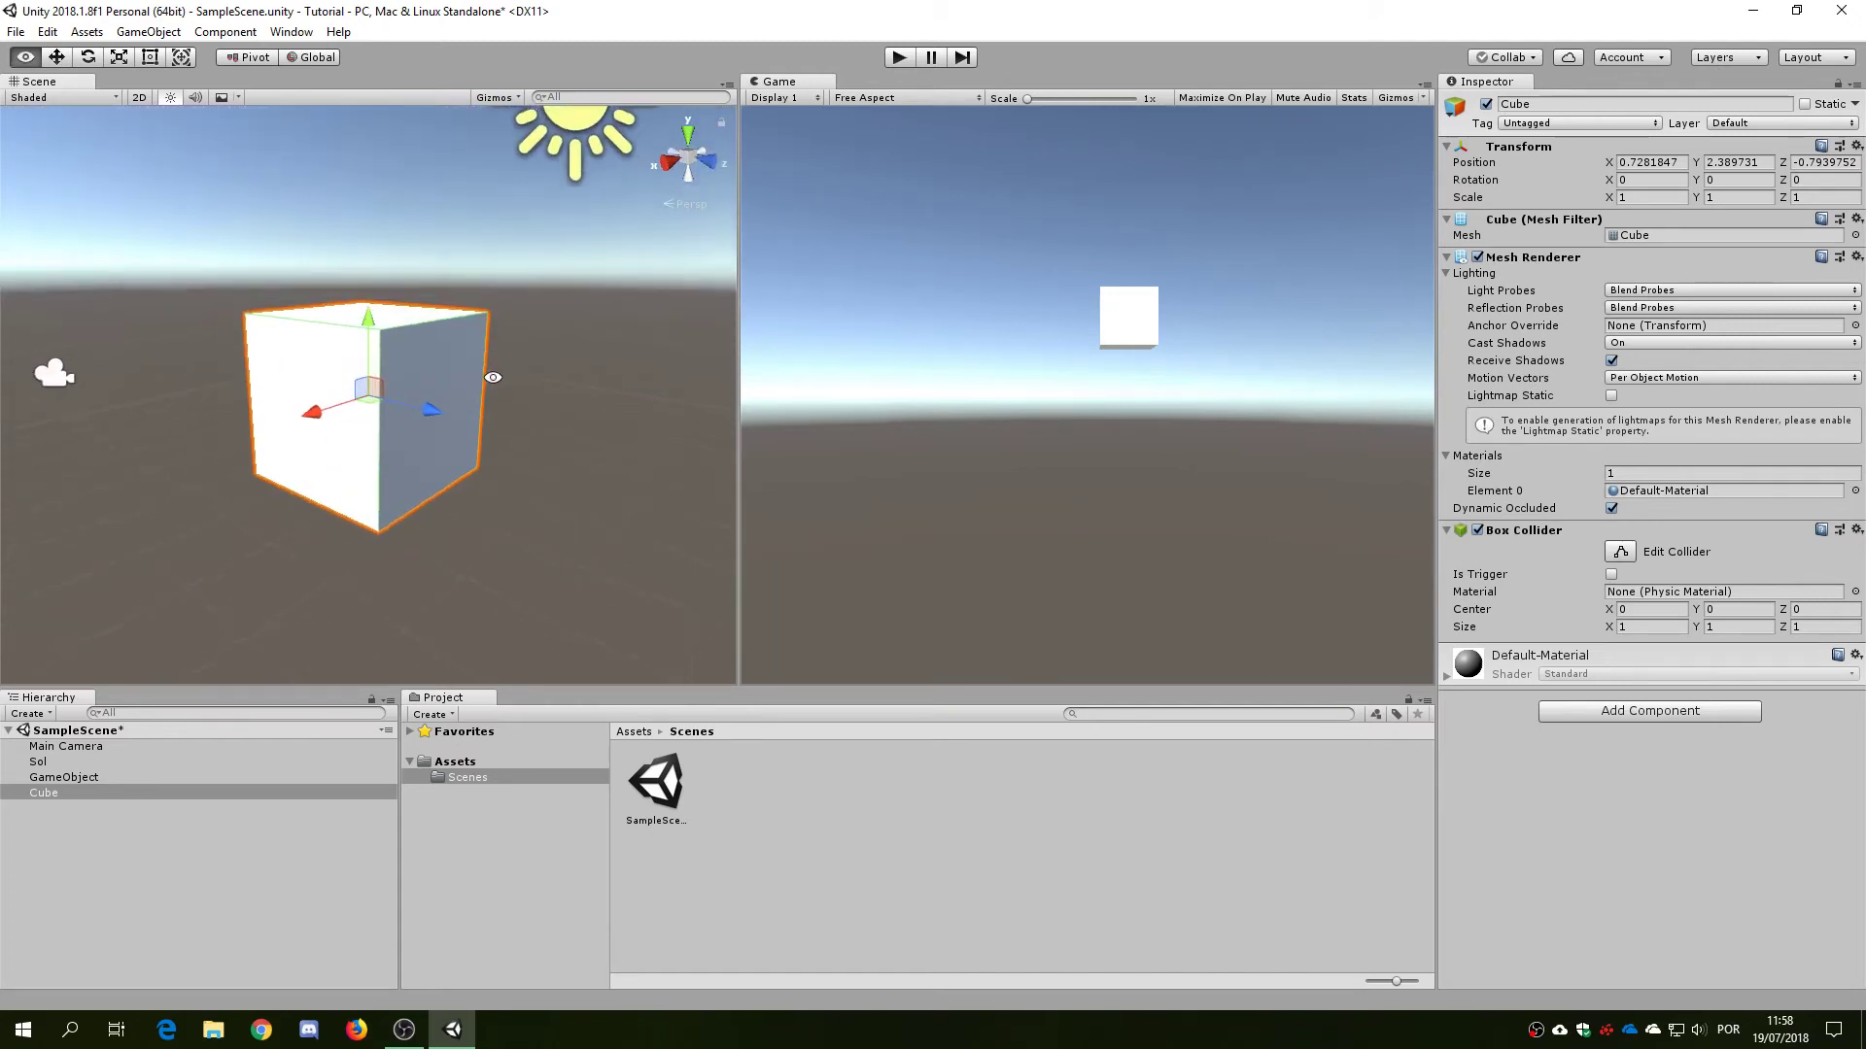